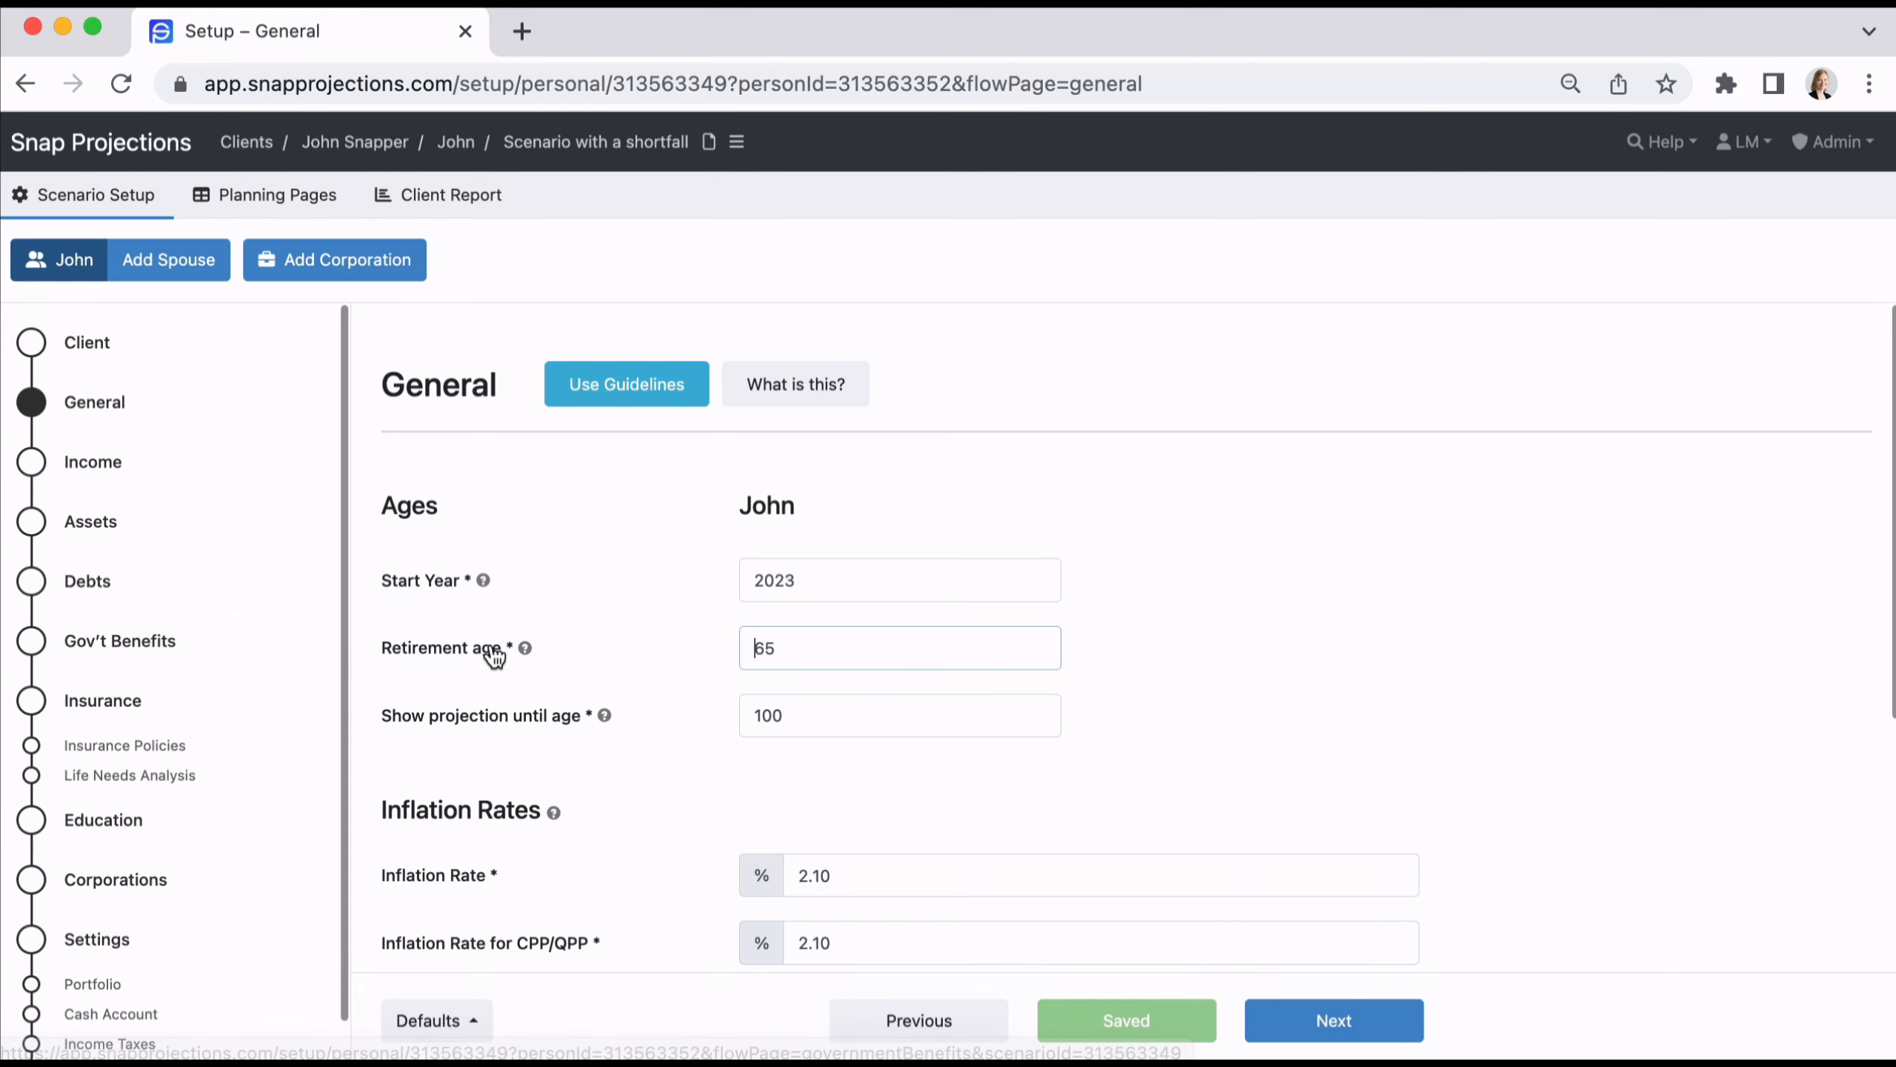
Review the client's income and asset entries in the scenario setup.
click(112, 469)
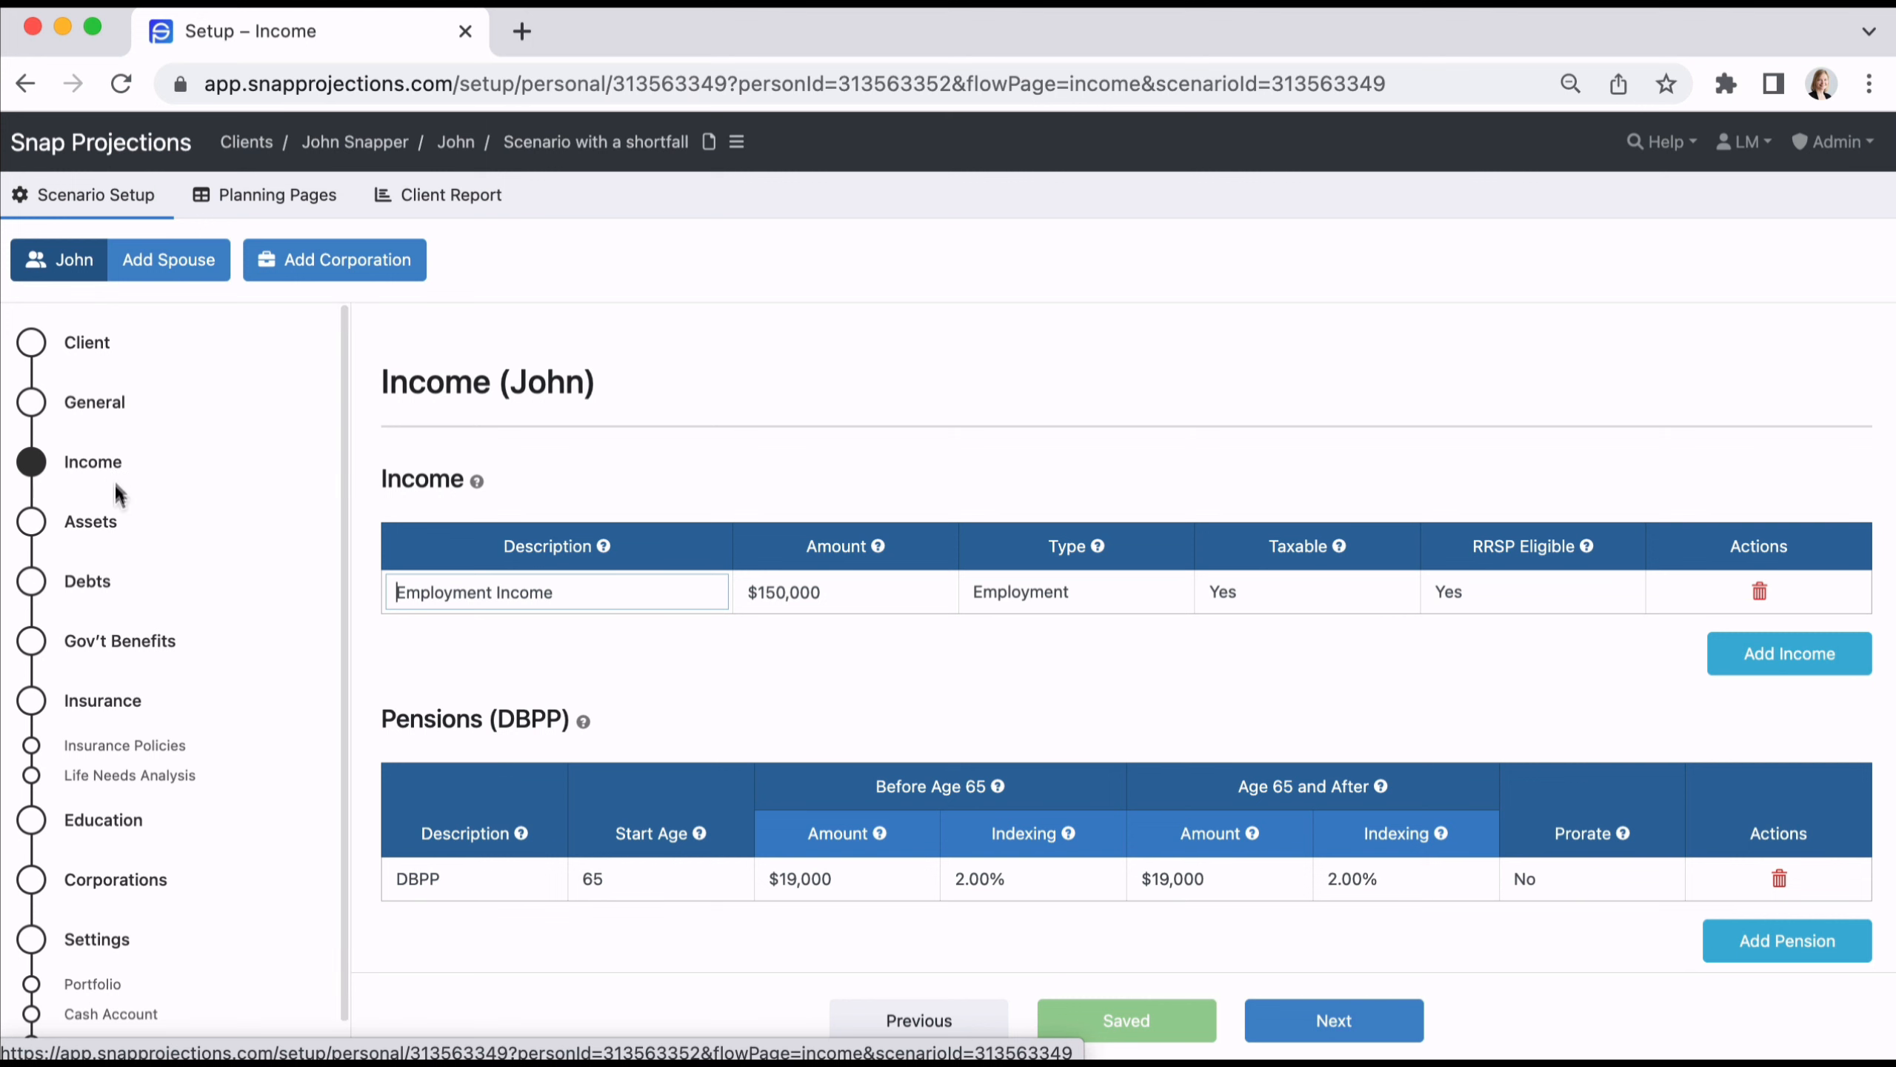
click(102, 526)
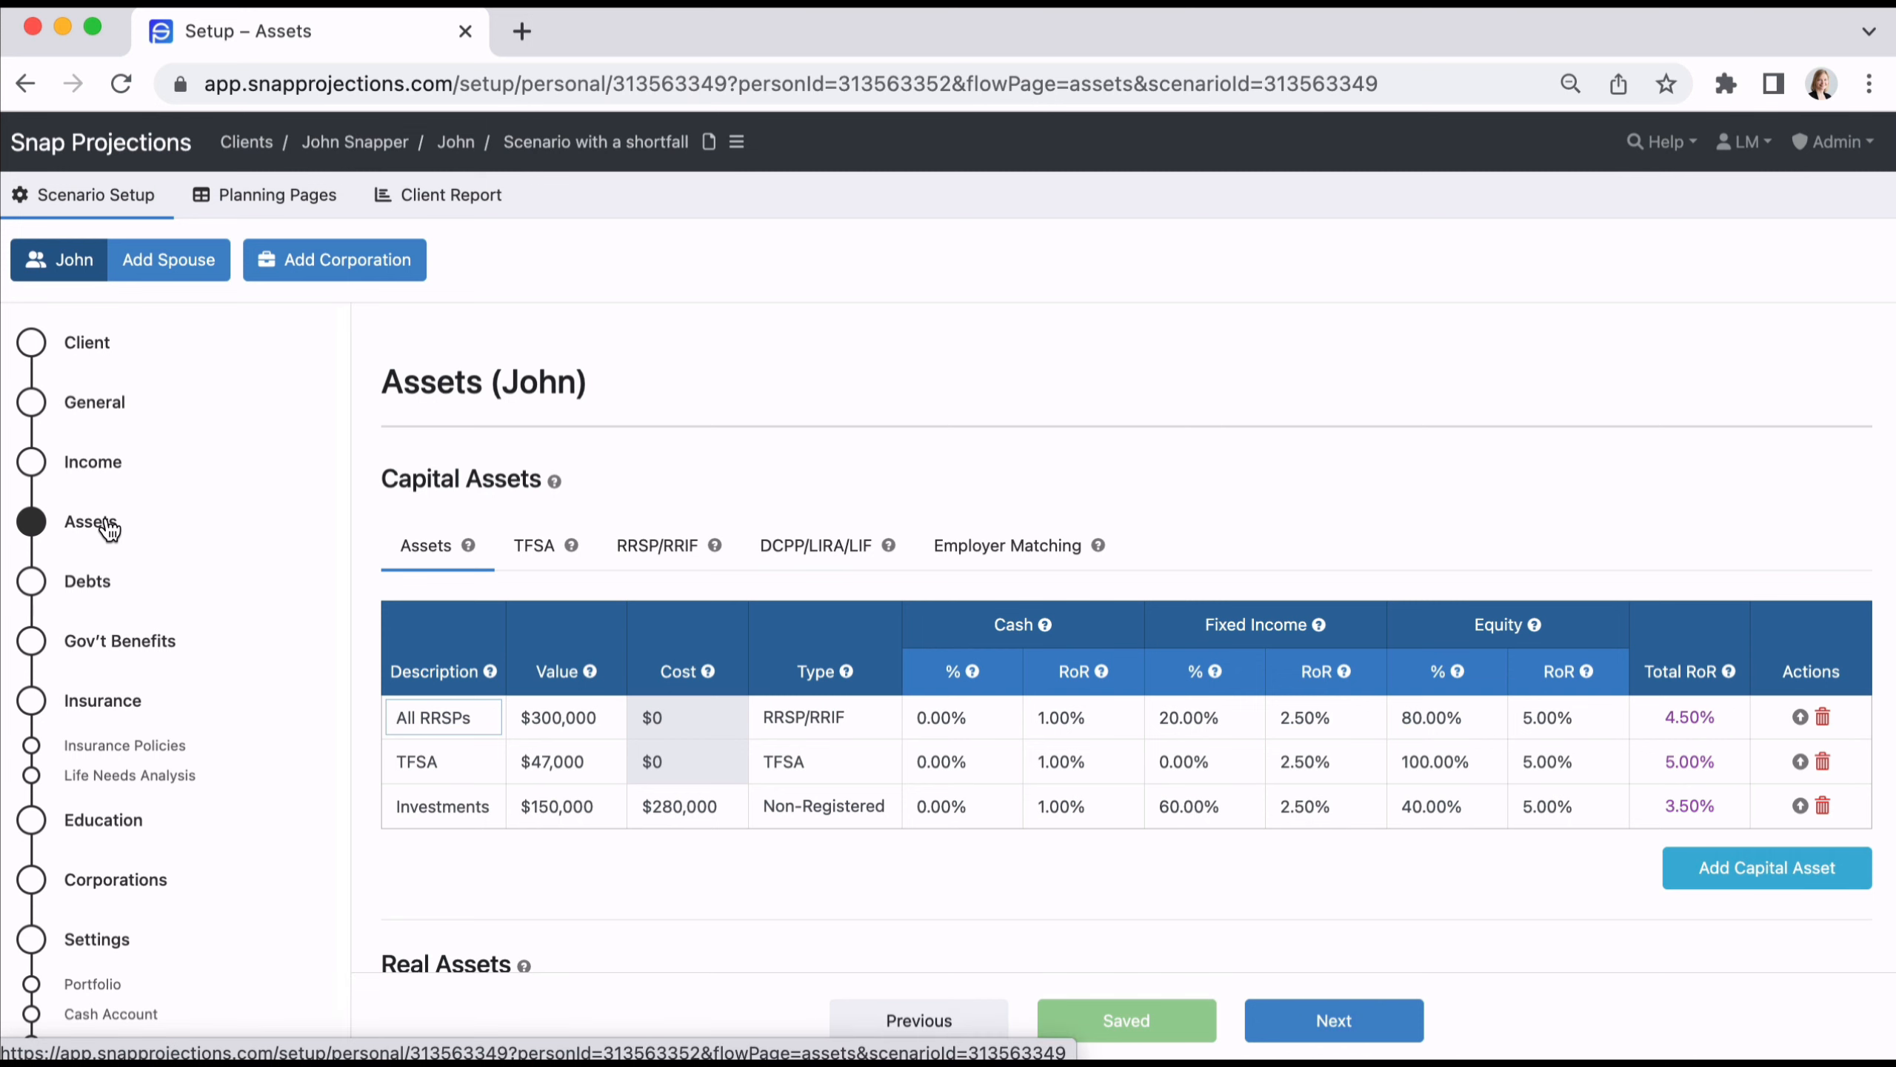
Open the planning pages and examine after-tax spending, income and asset withdrawals from retirement at age 65 through the final projection years.
click(284, 191)
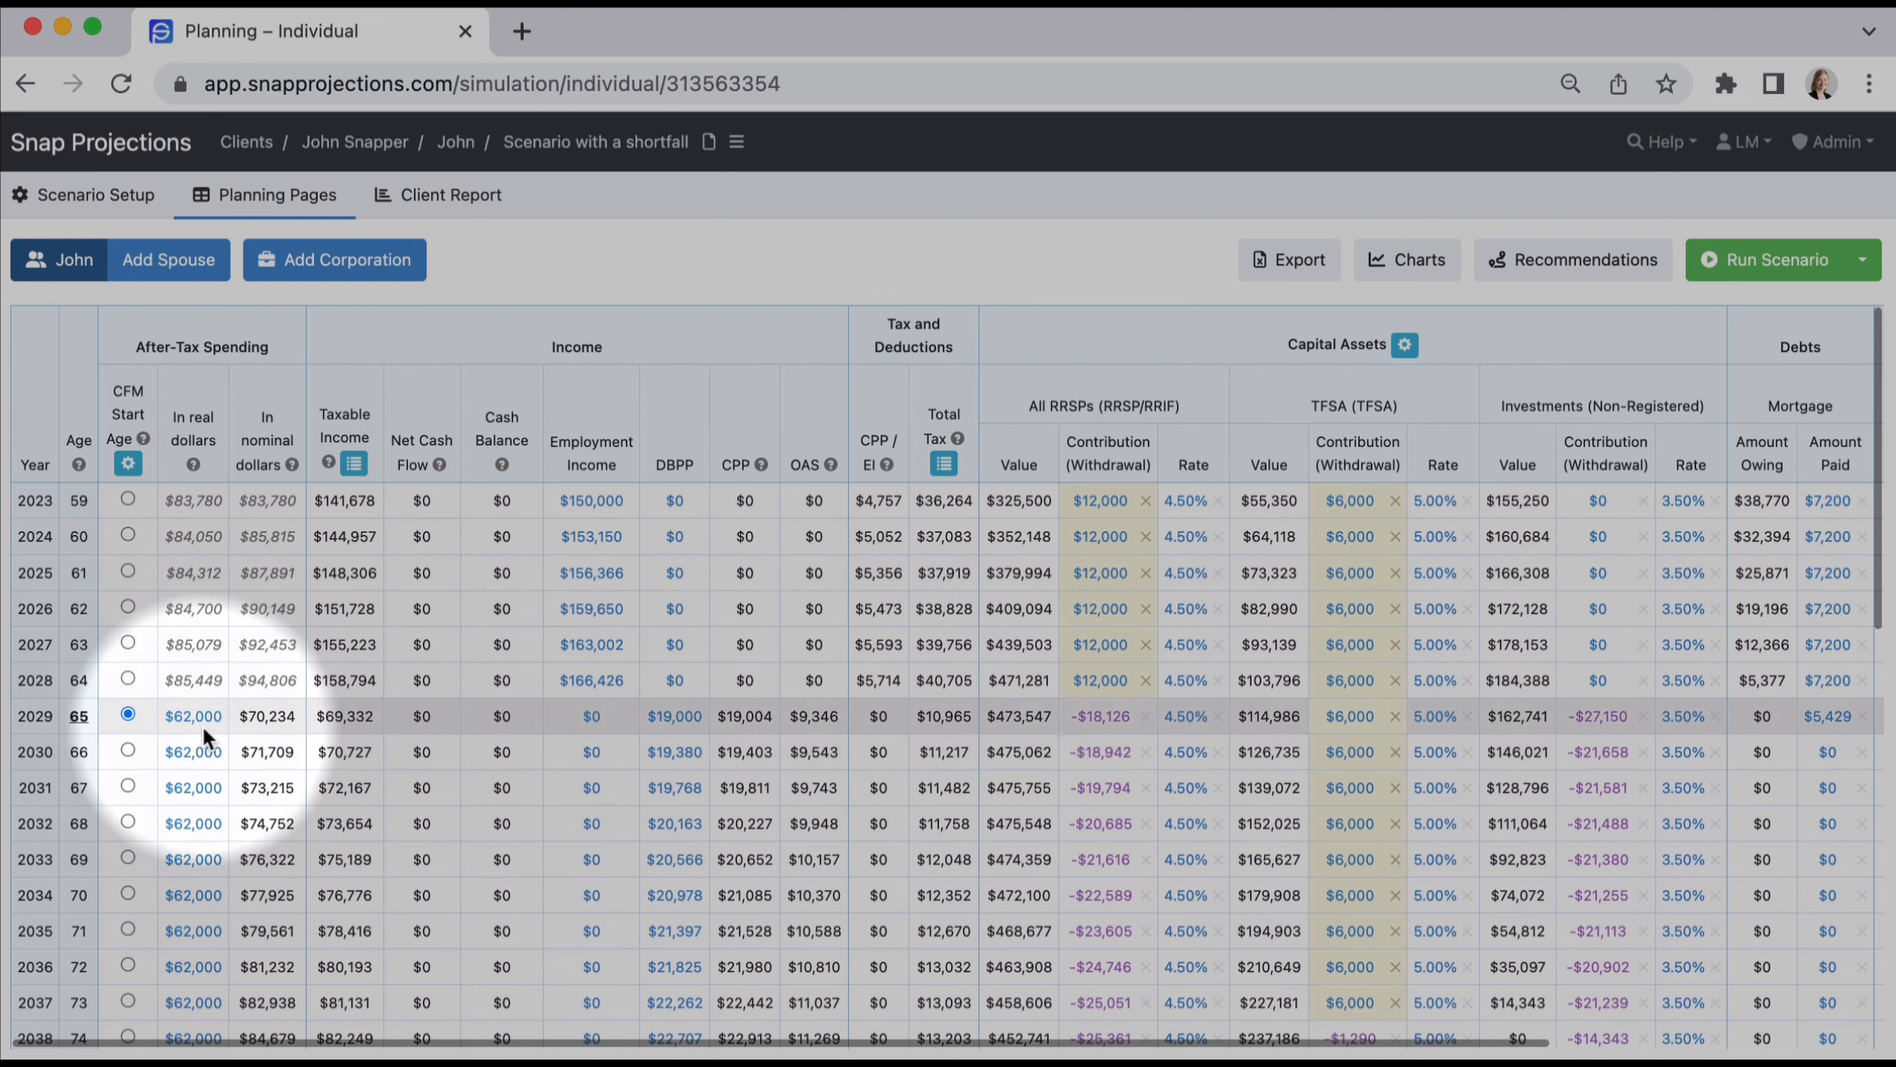
mouse_move(195, 732)
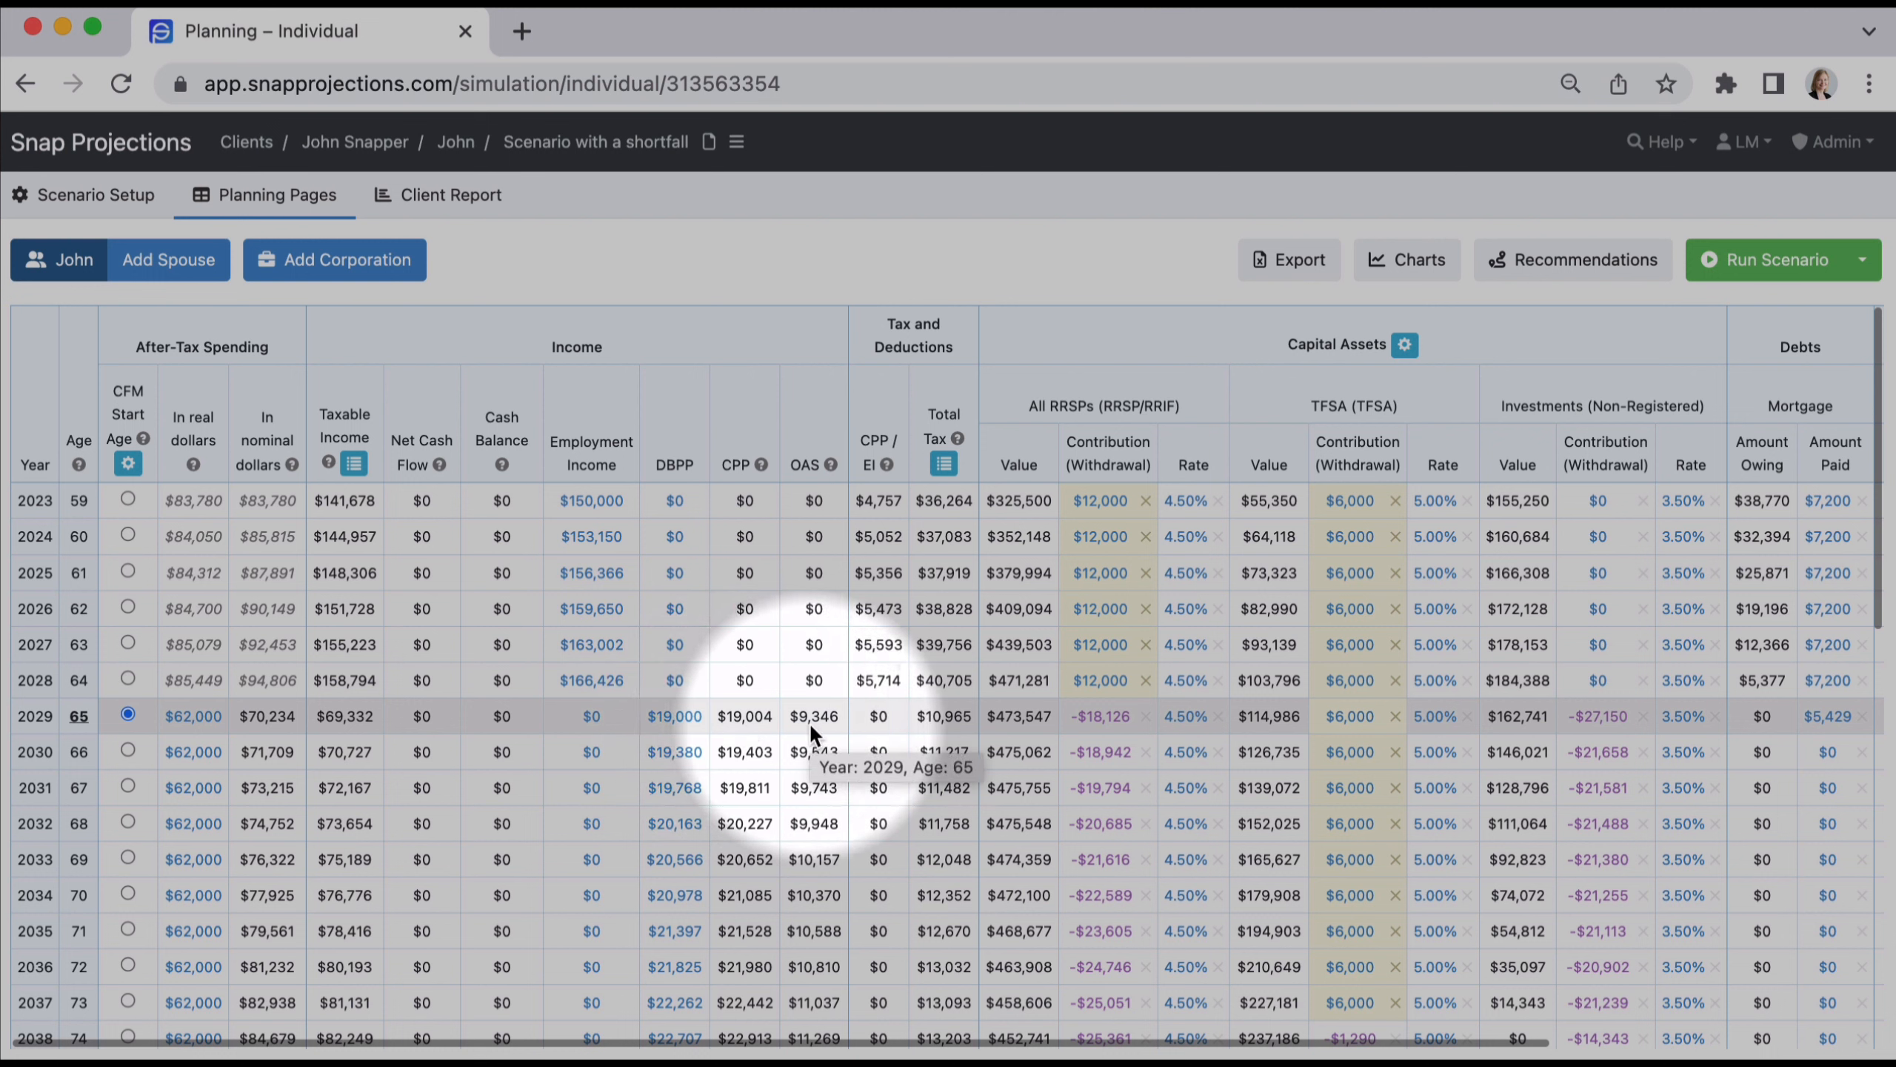
mouse_move(1106, 738)
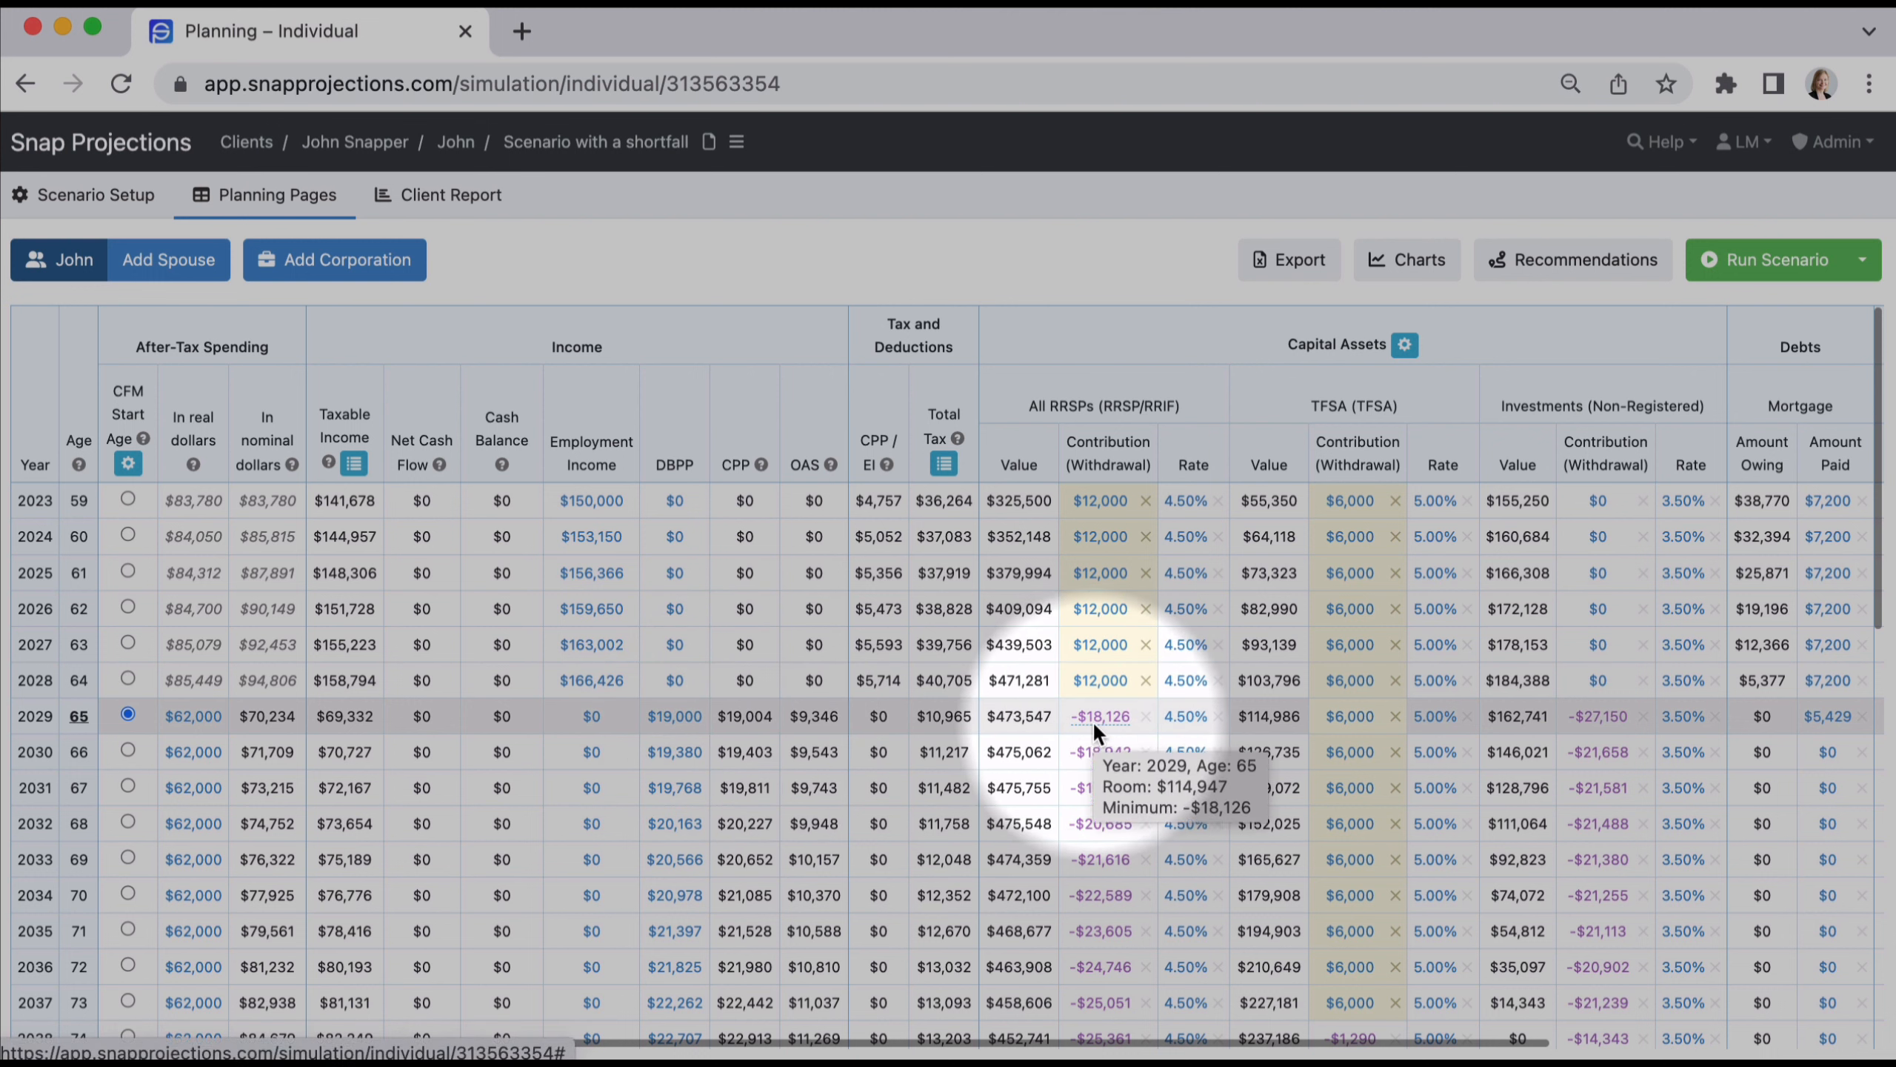
scroll(1095, 725, down, 4)
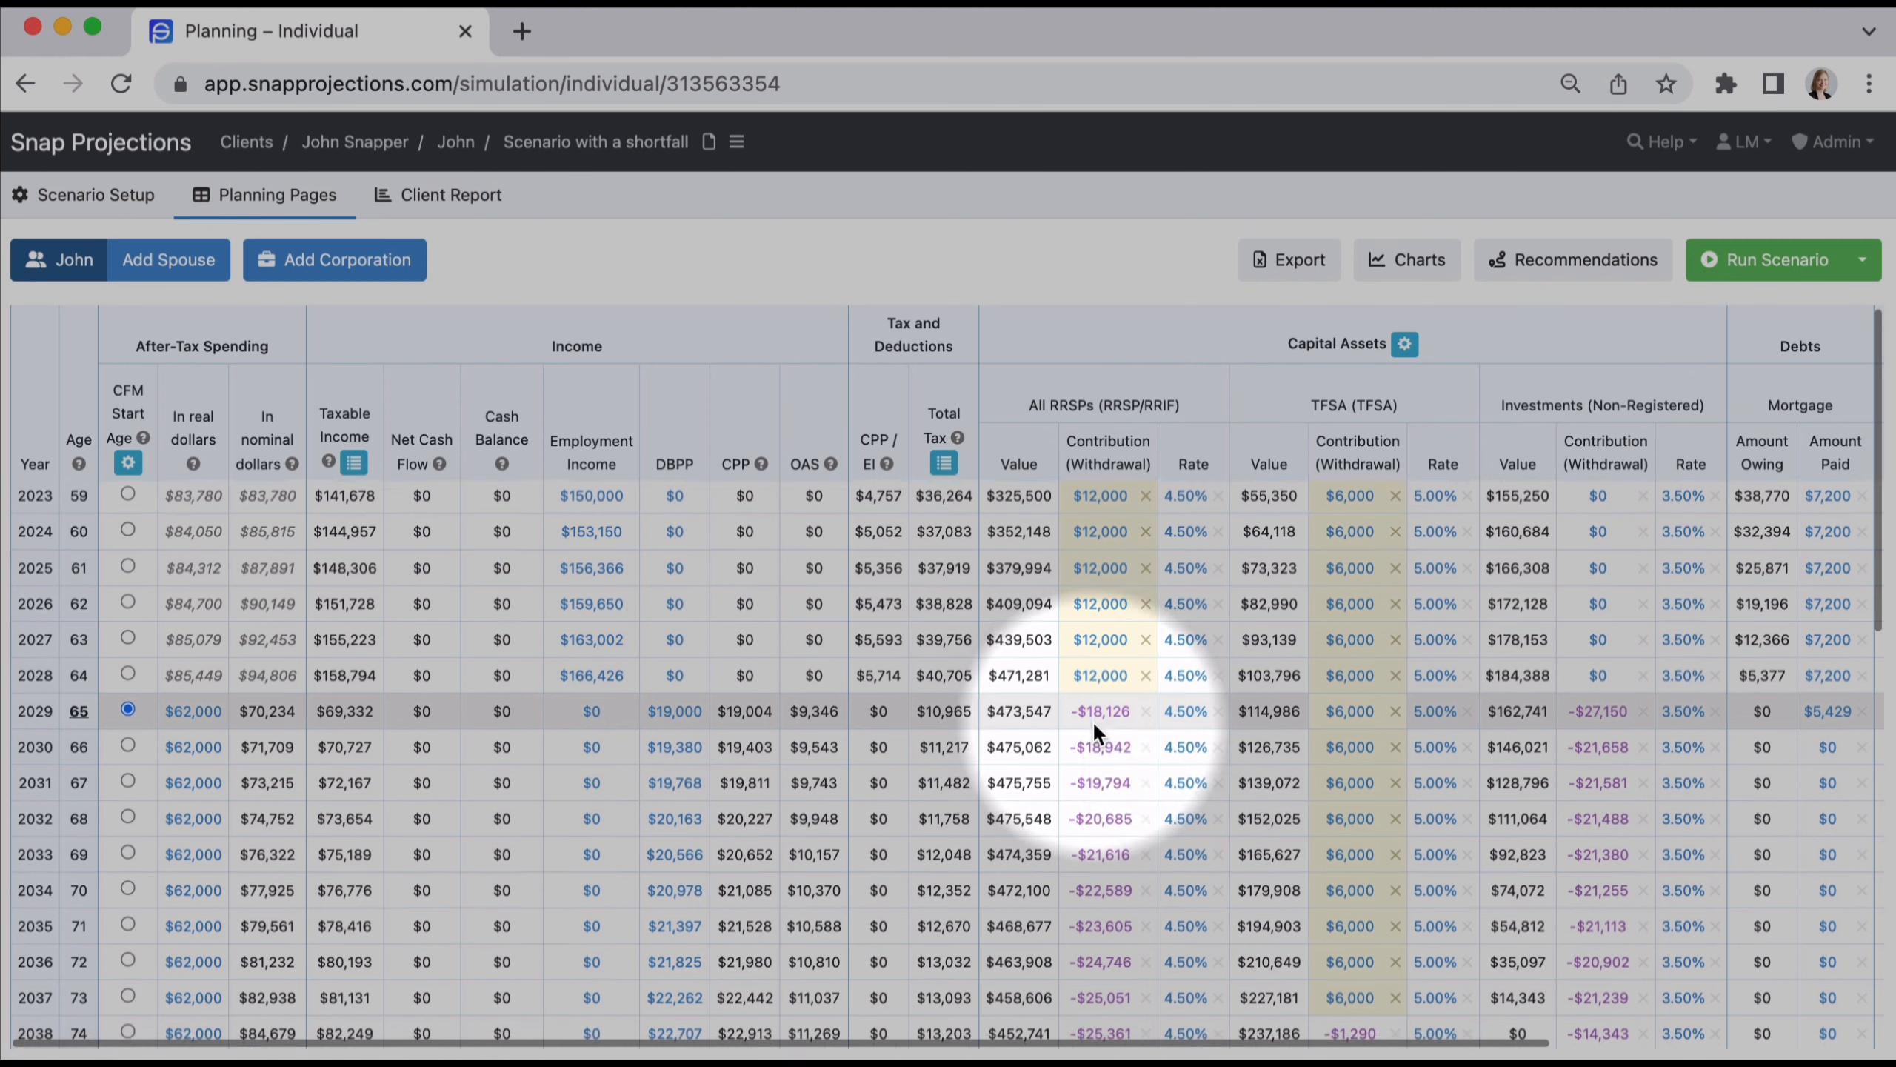
scroll(1095, 719, down, 4)
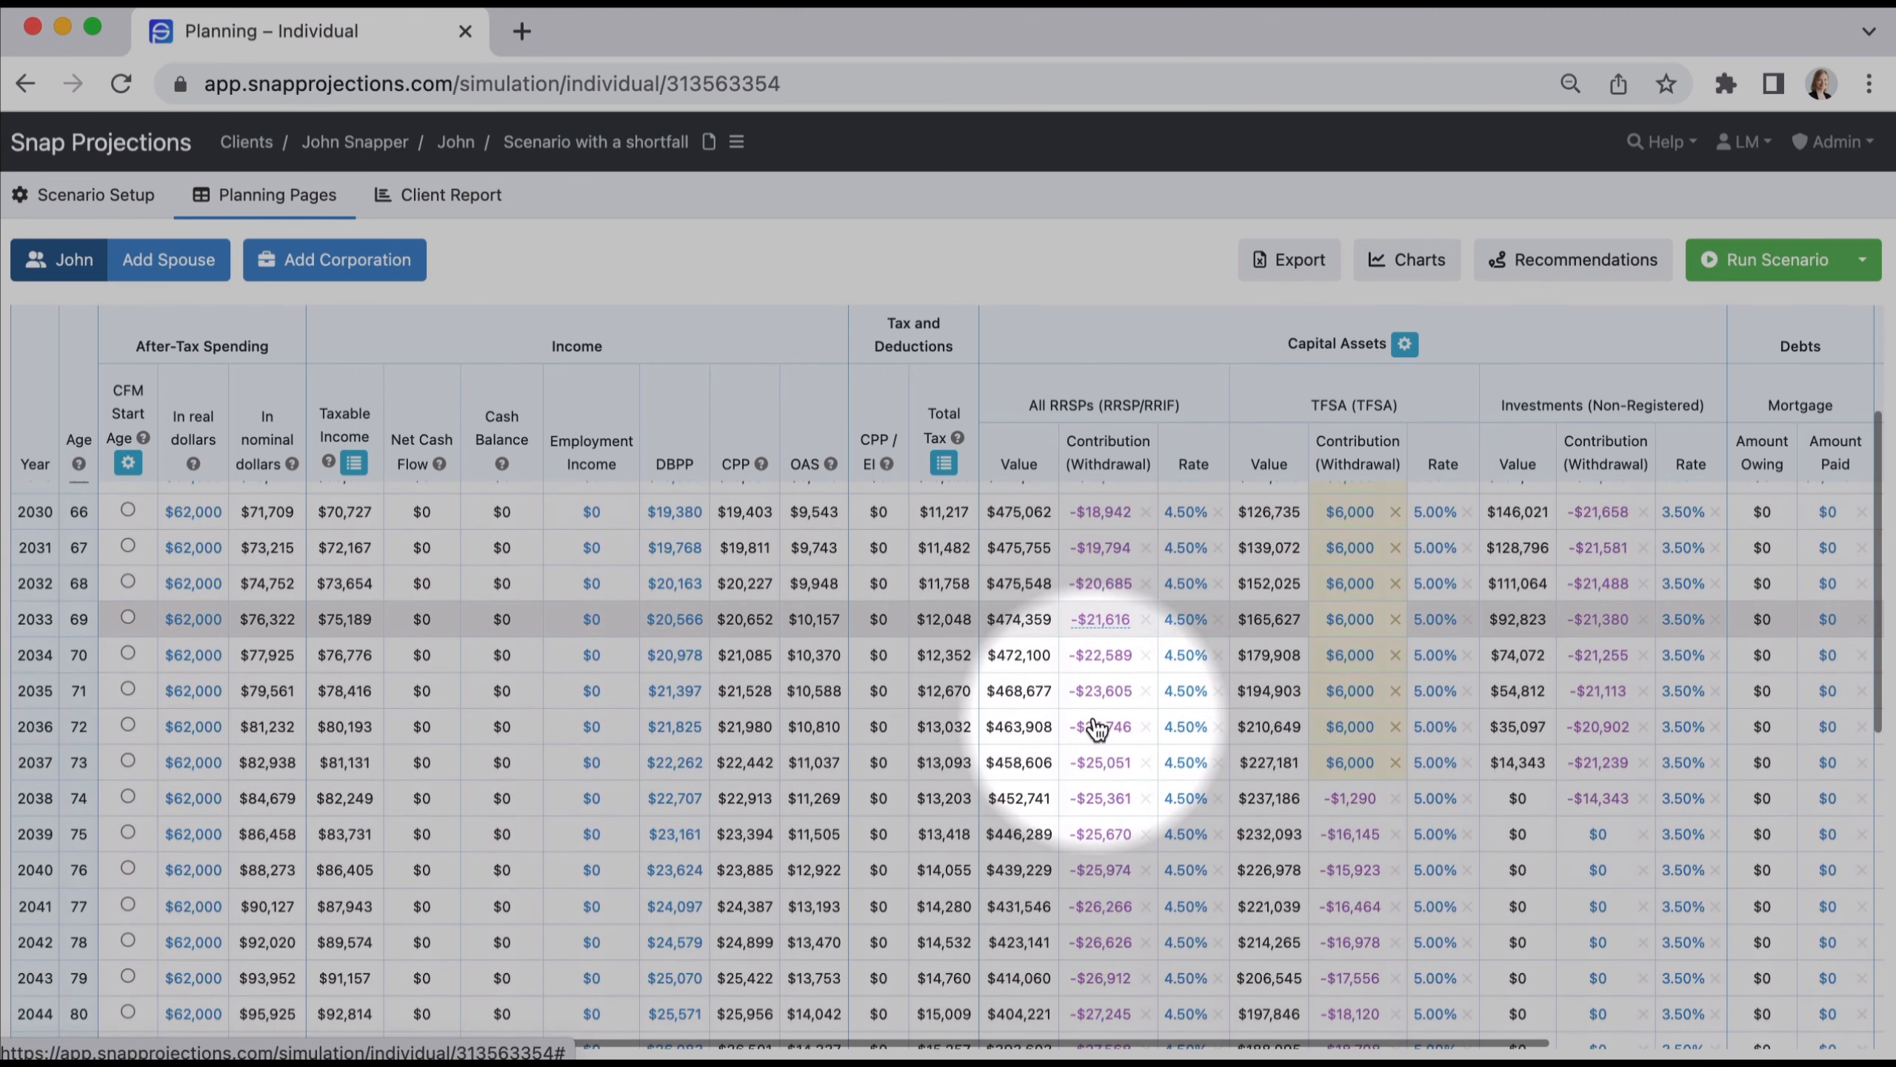
scroll(1094, 721, down, 1)
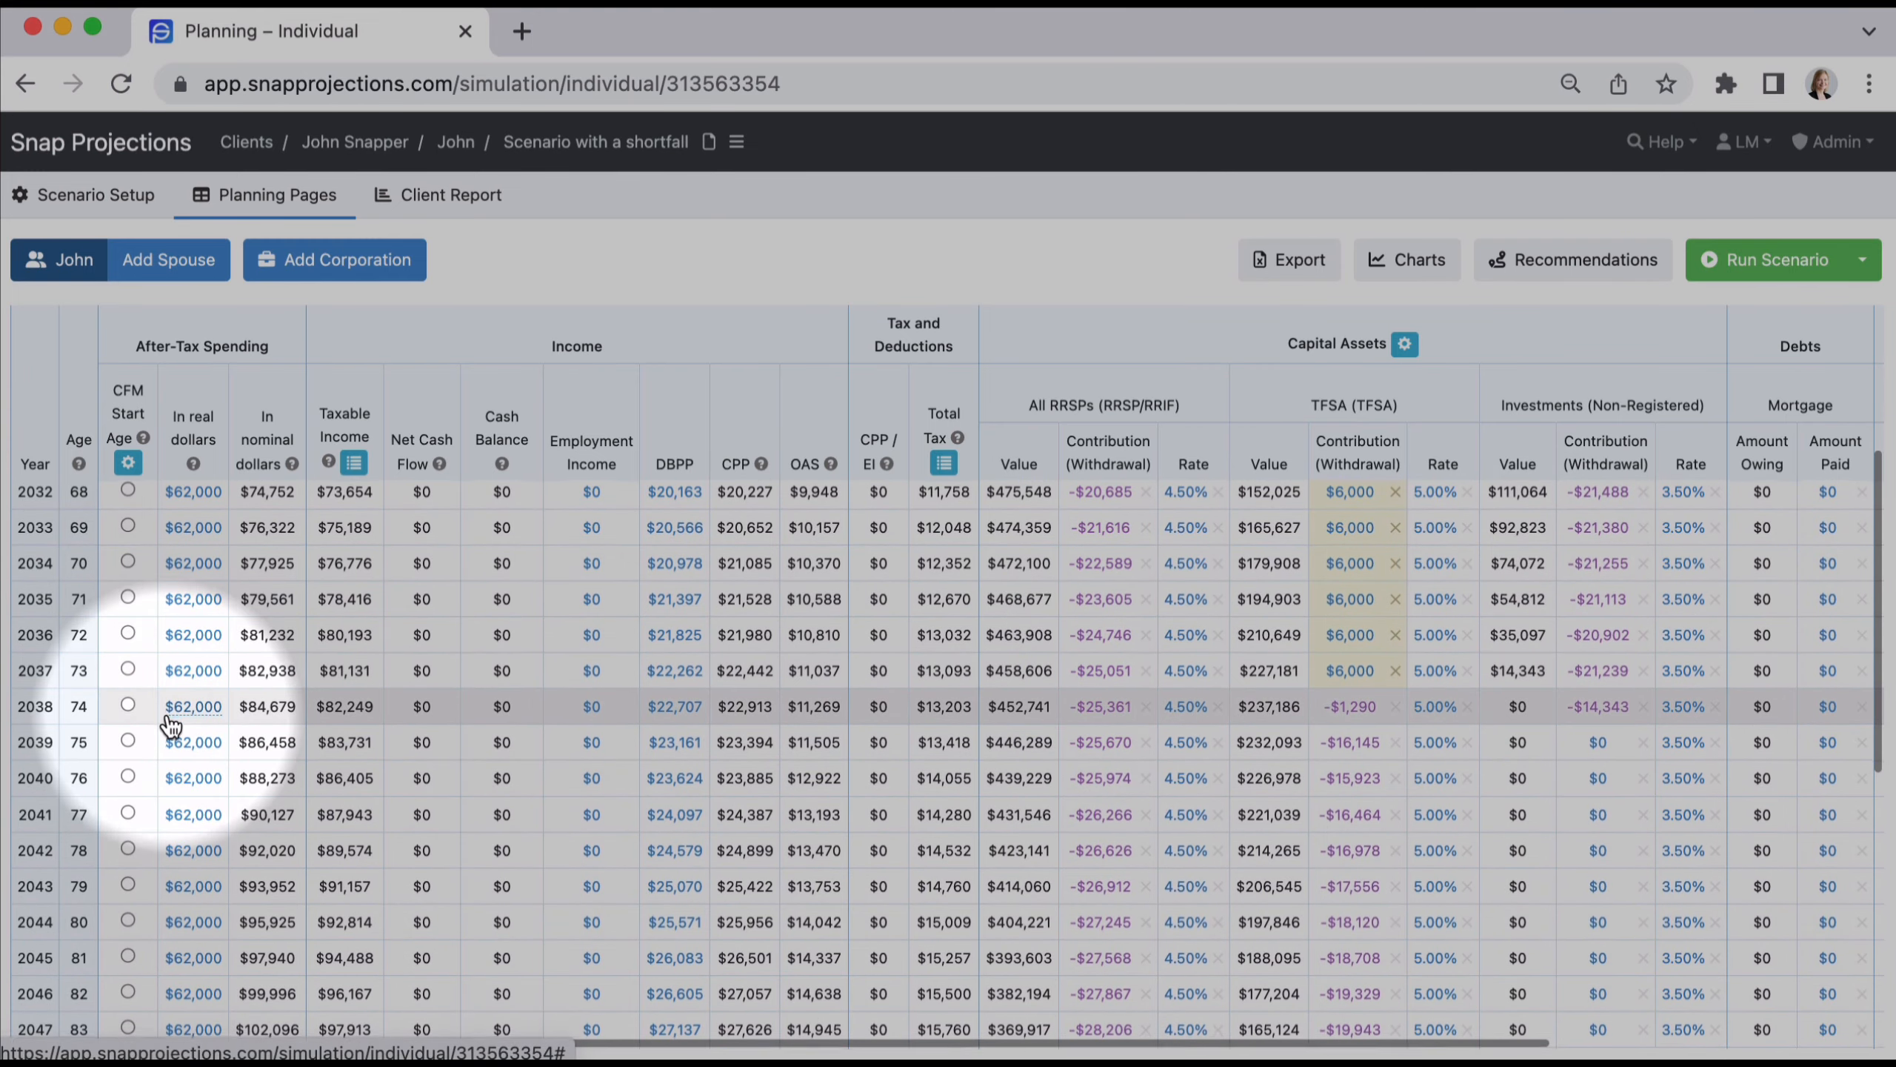
scroll(187, 702, down, 10)
scroll(187, 696, down, 6)
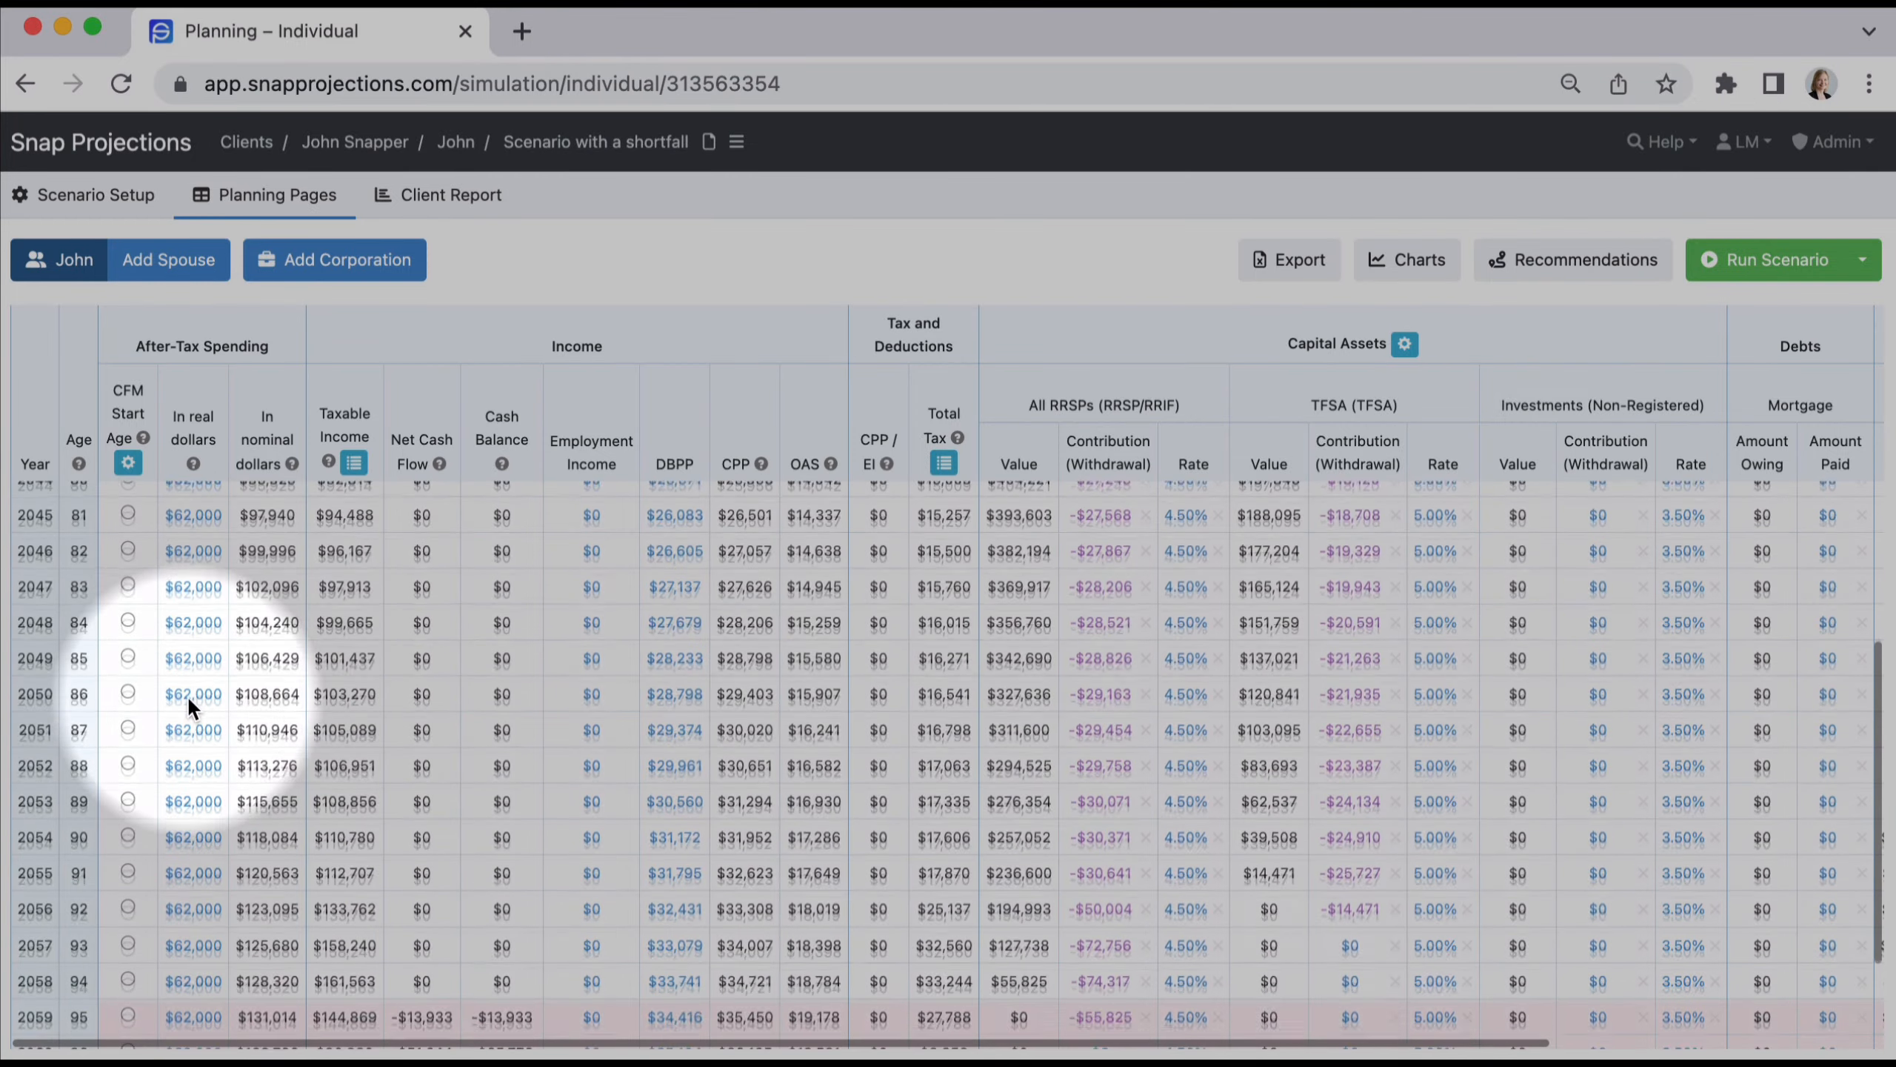
scroll(191, 693, down, 1)
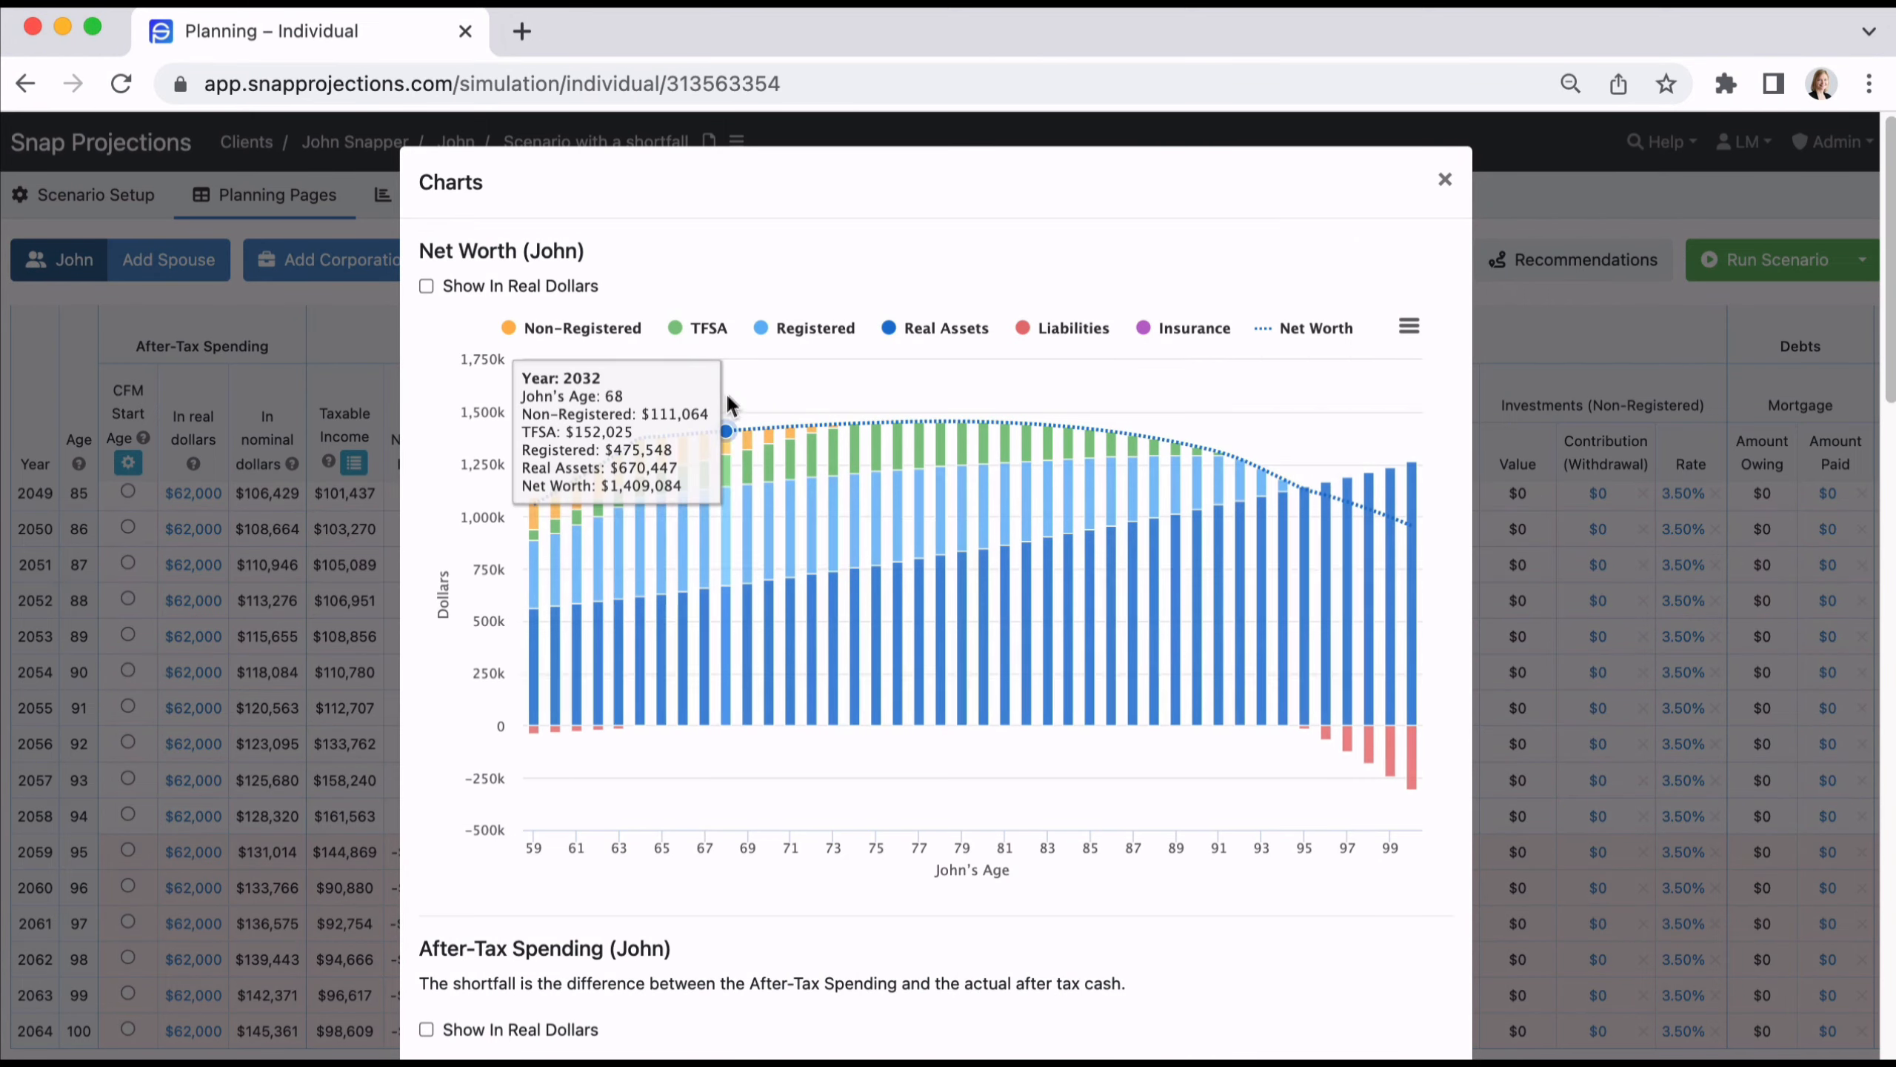
Look through the scenario's charts and check the print and download options of the Net Worth chart.
scroll(756, 371, down, 10)
scroll(779, 369, down, 10)
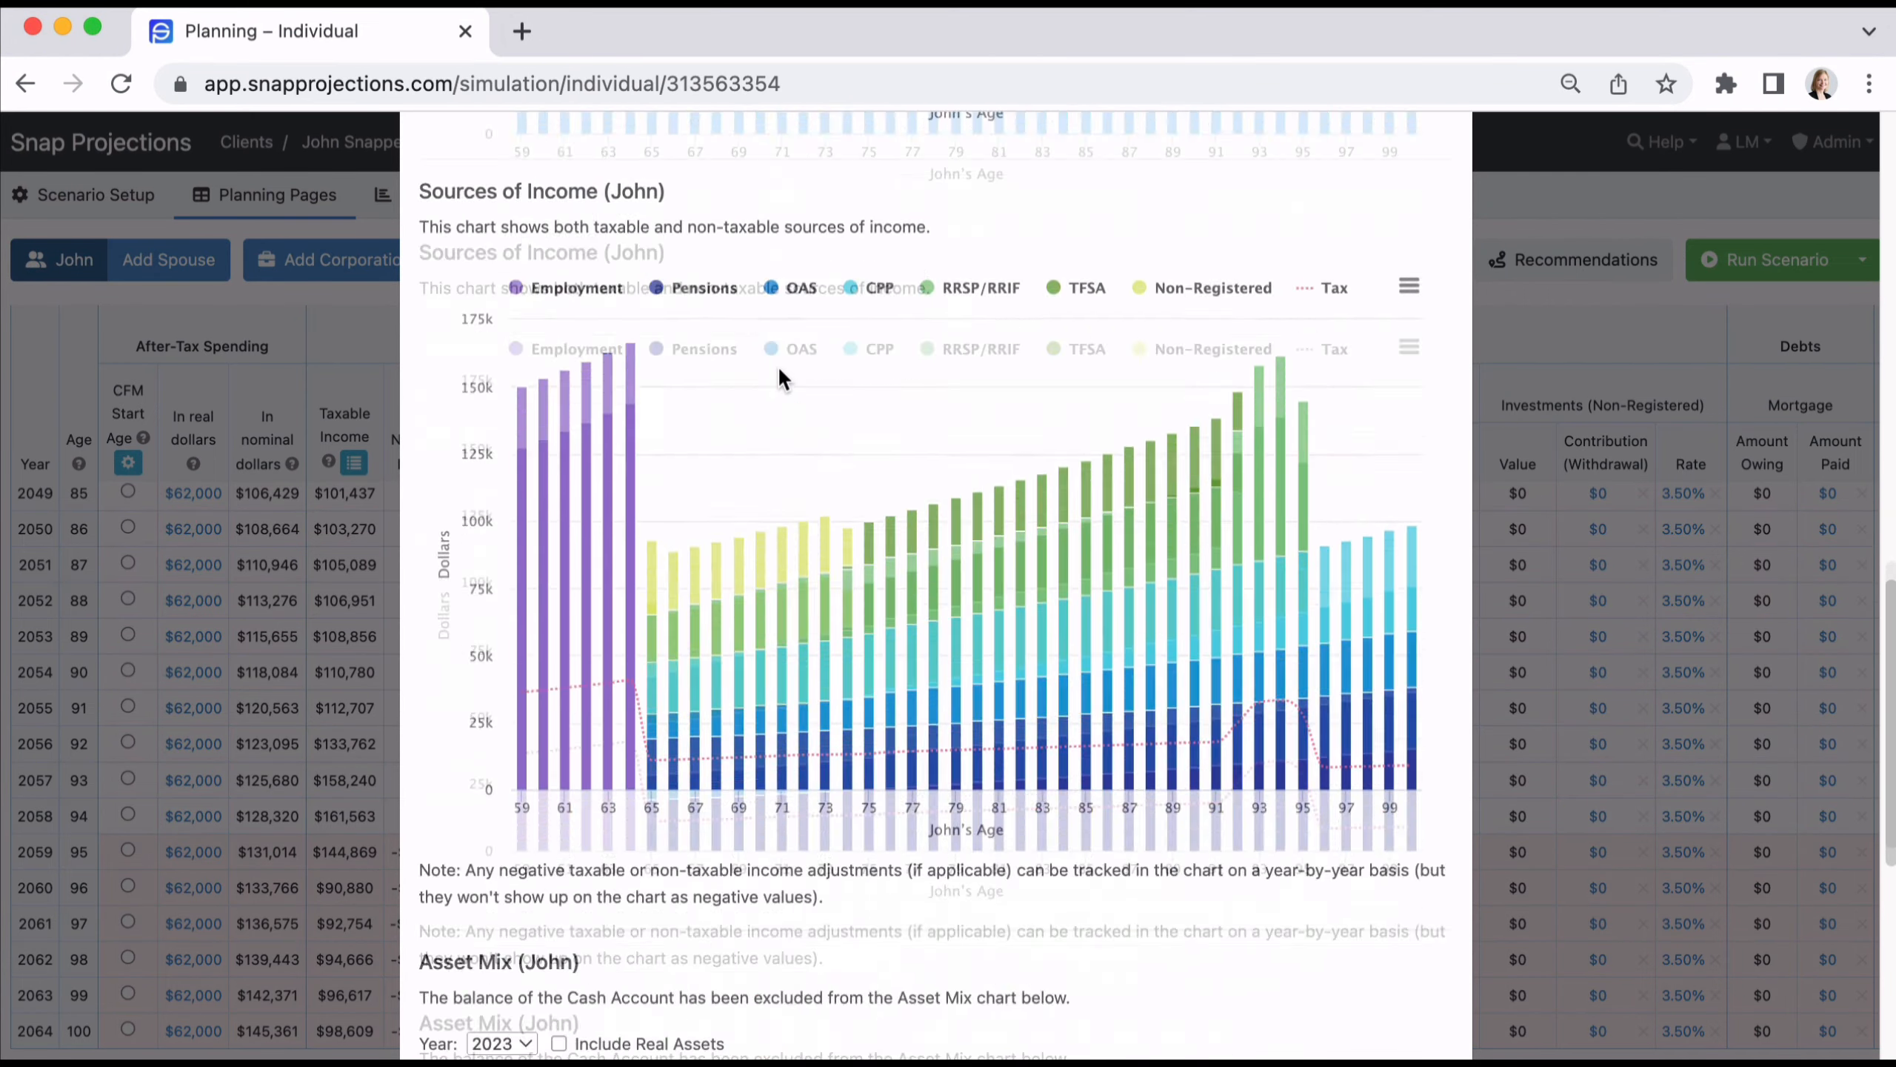
scroll(822, 609, up, 20)
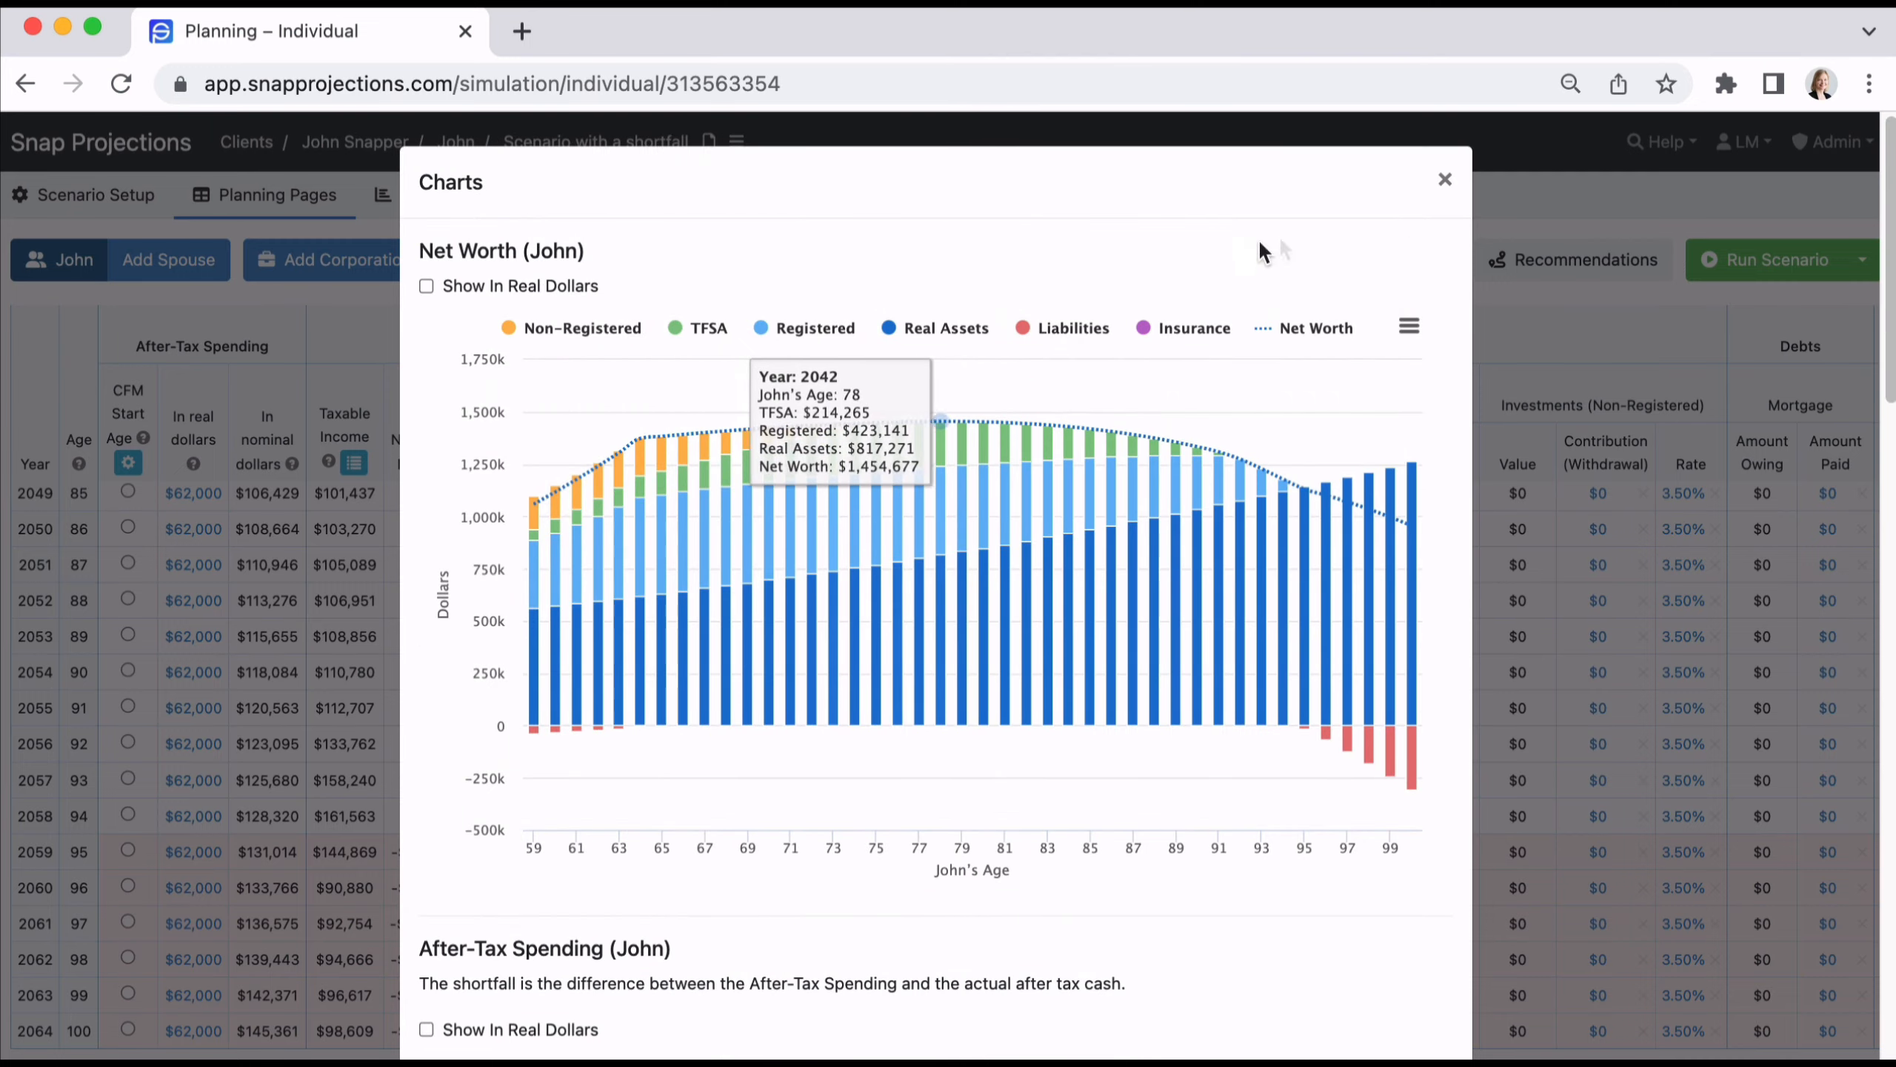
click(1409, 327)
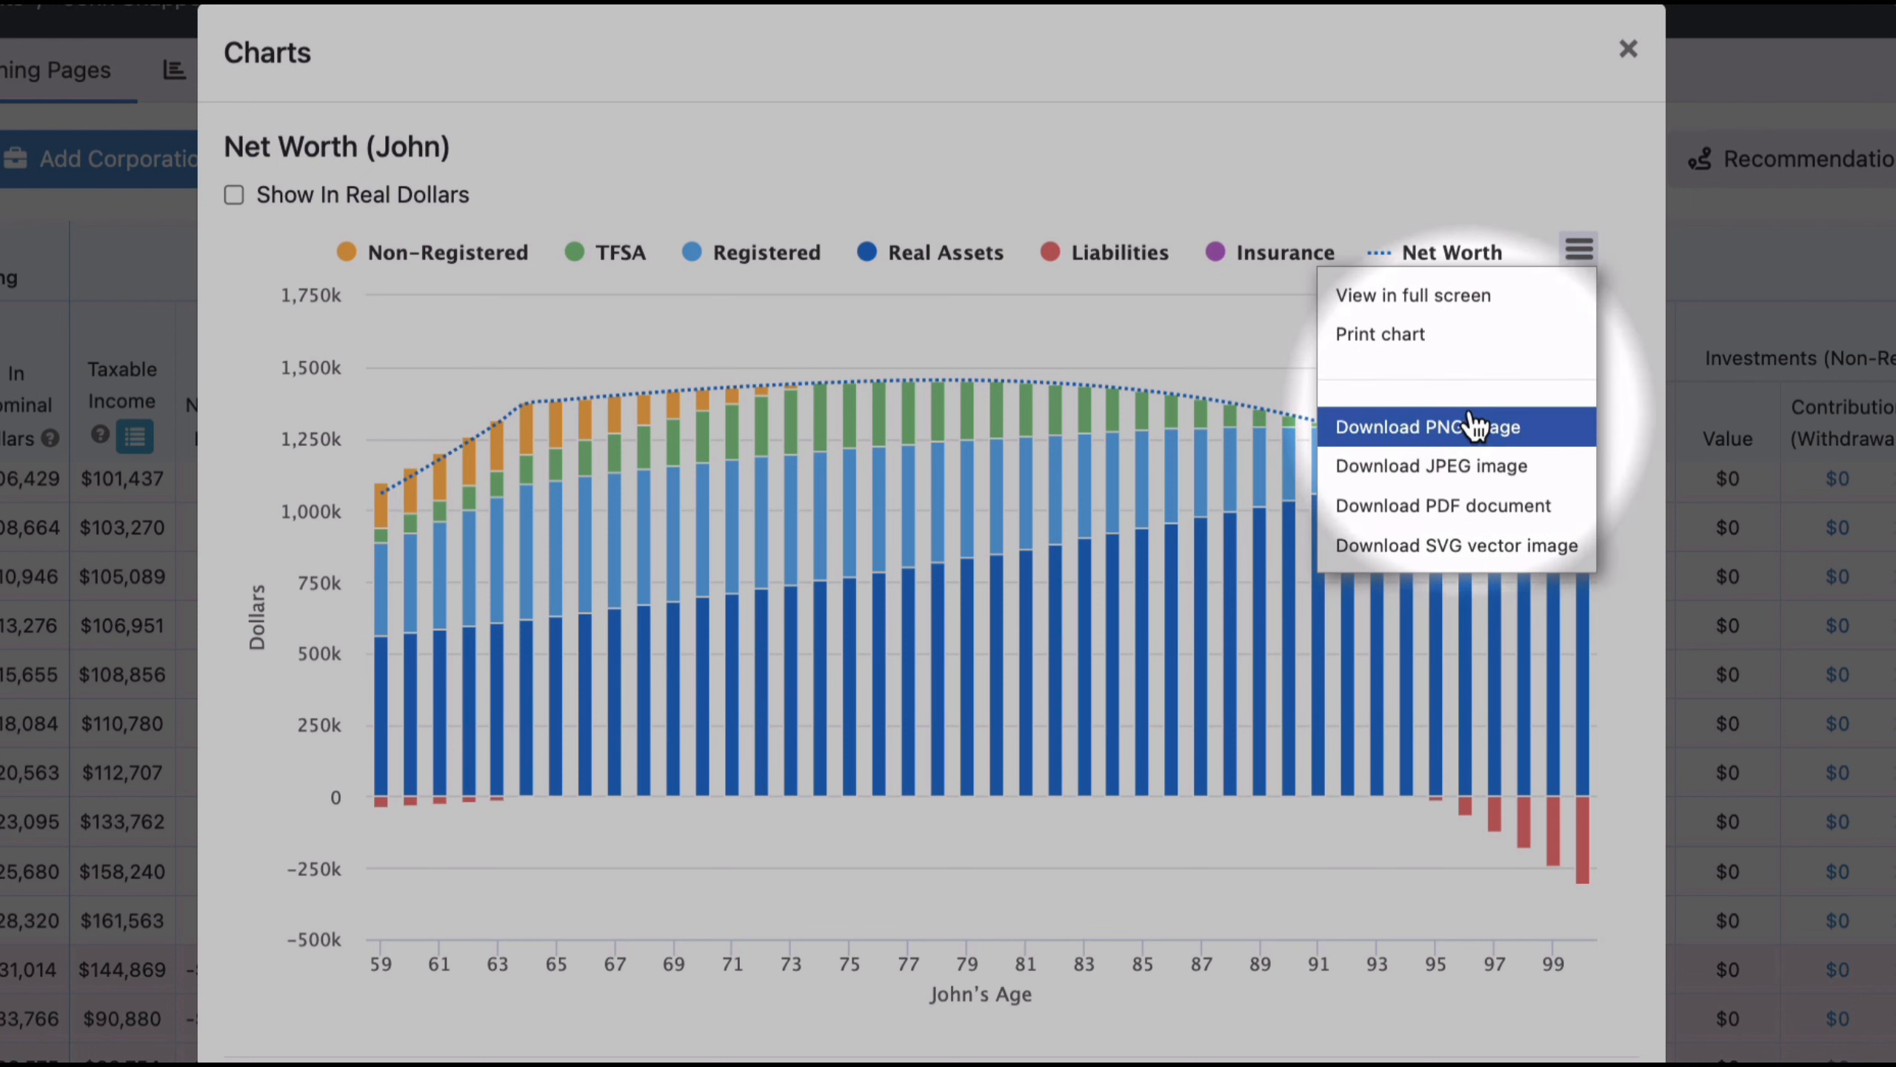
click(1581, 247)
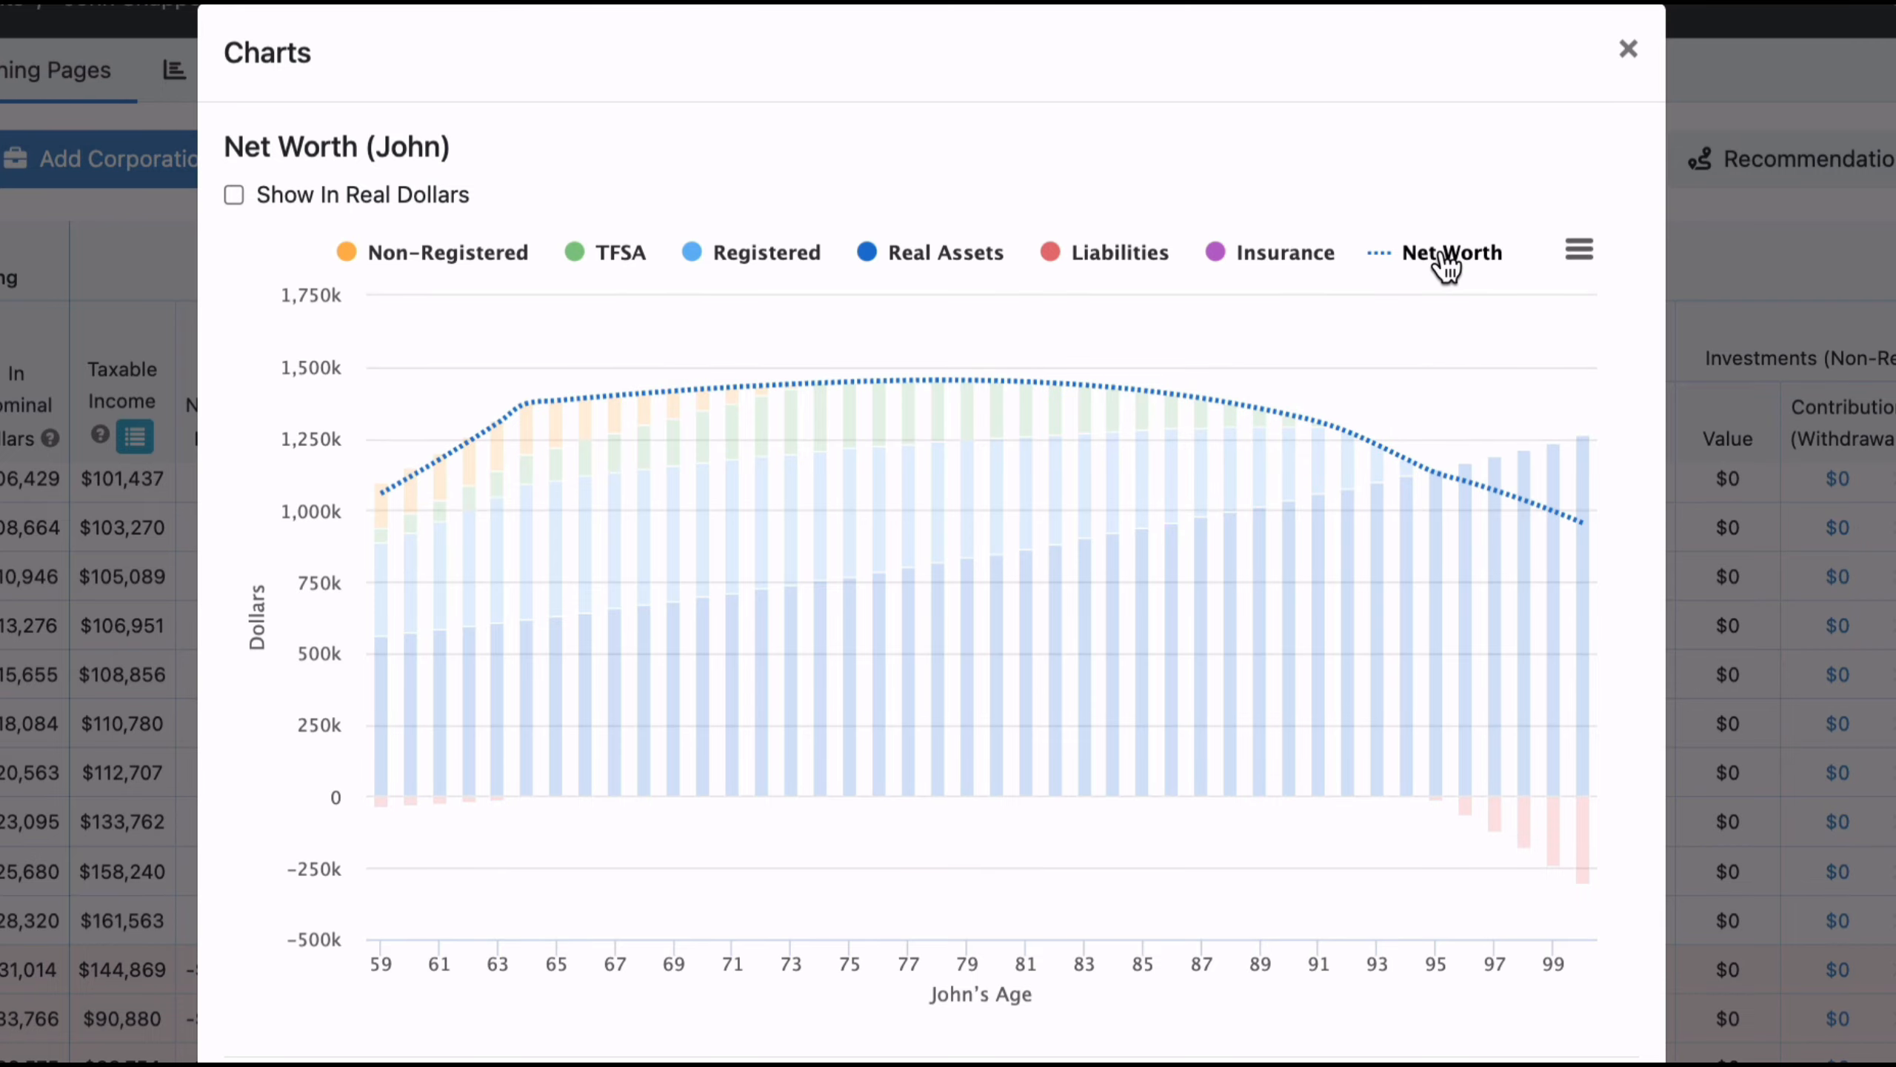
Examine the yearly values in the After-Tax Spending chart and switch it to show real dollars.
scroll(832, 330, down, 5)
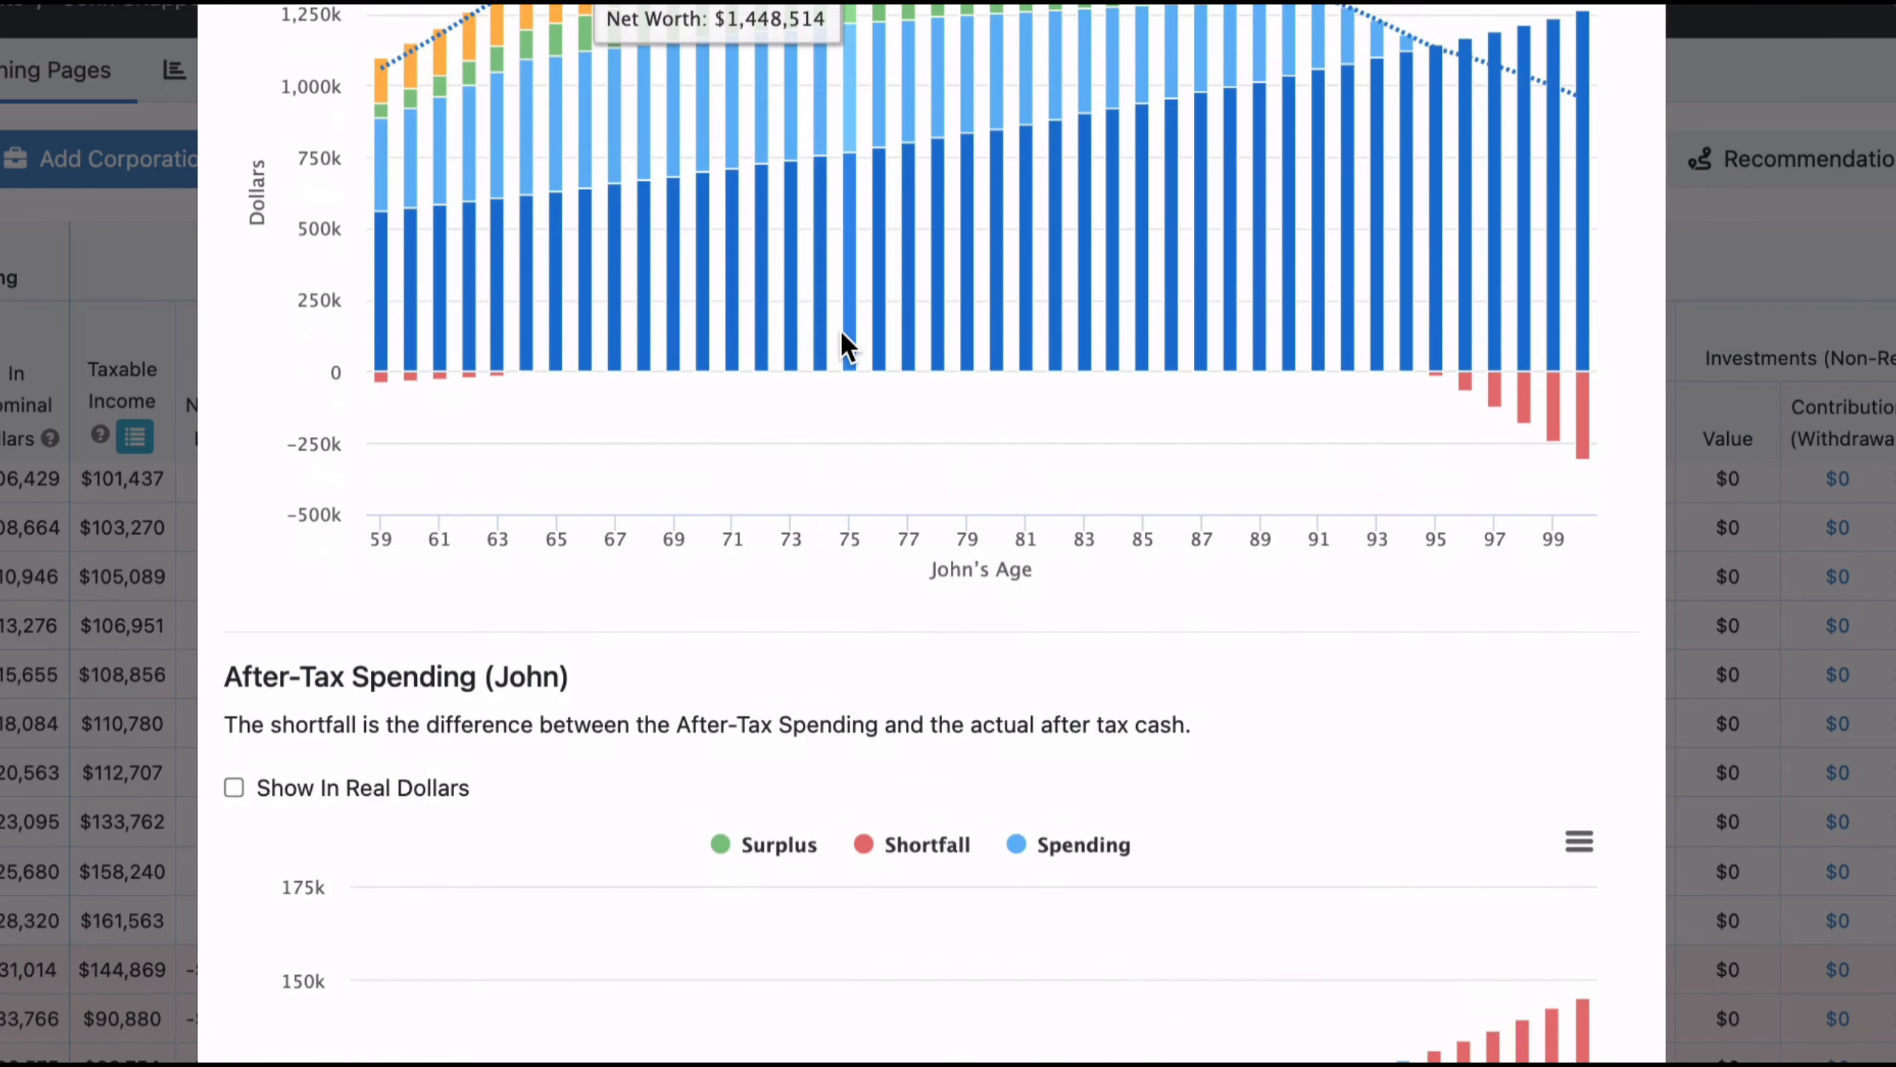
scroll(840, 330, down, 7)
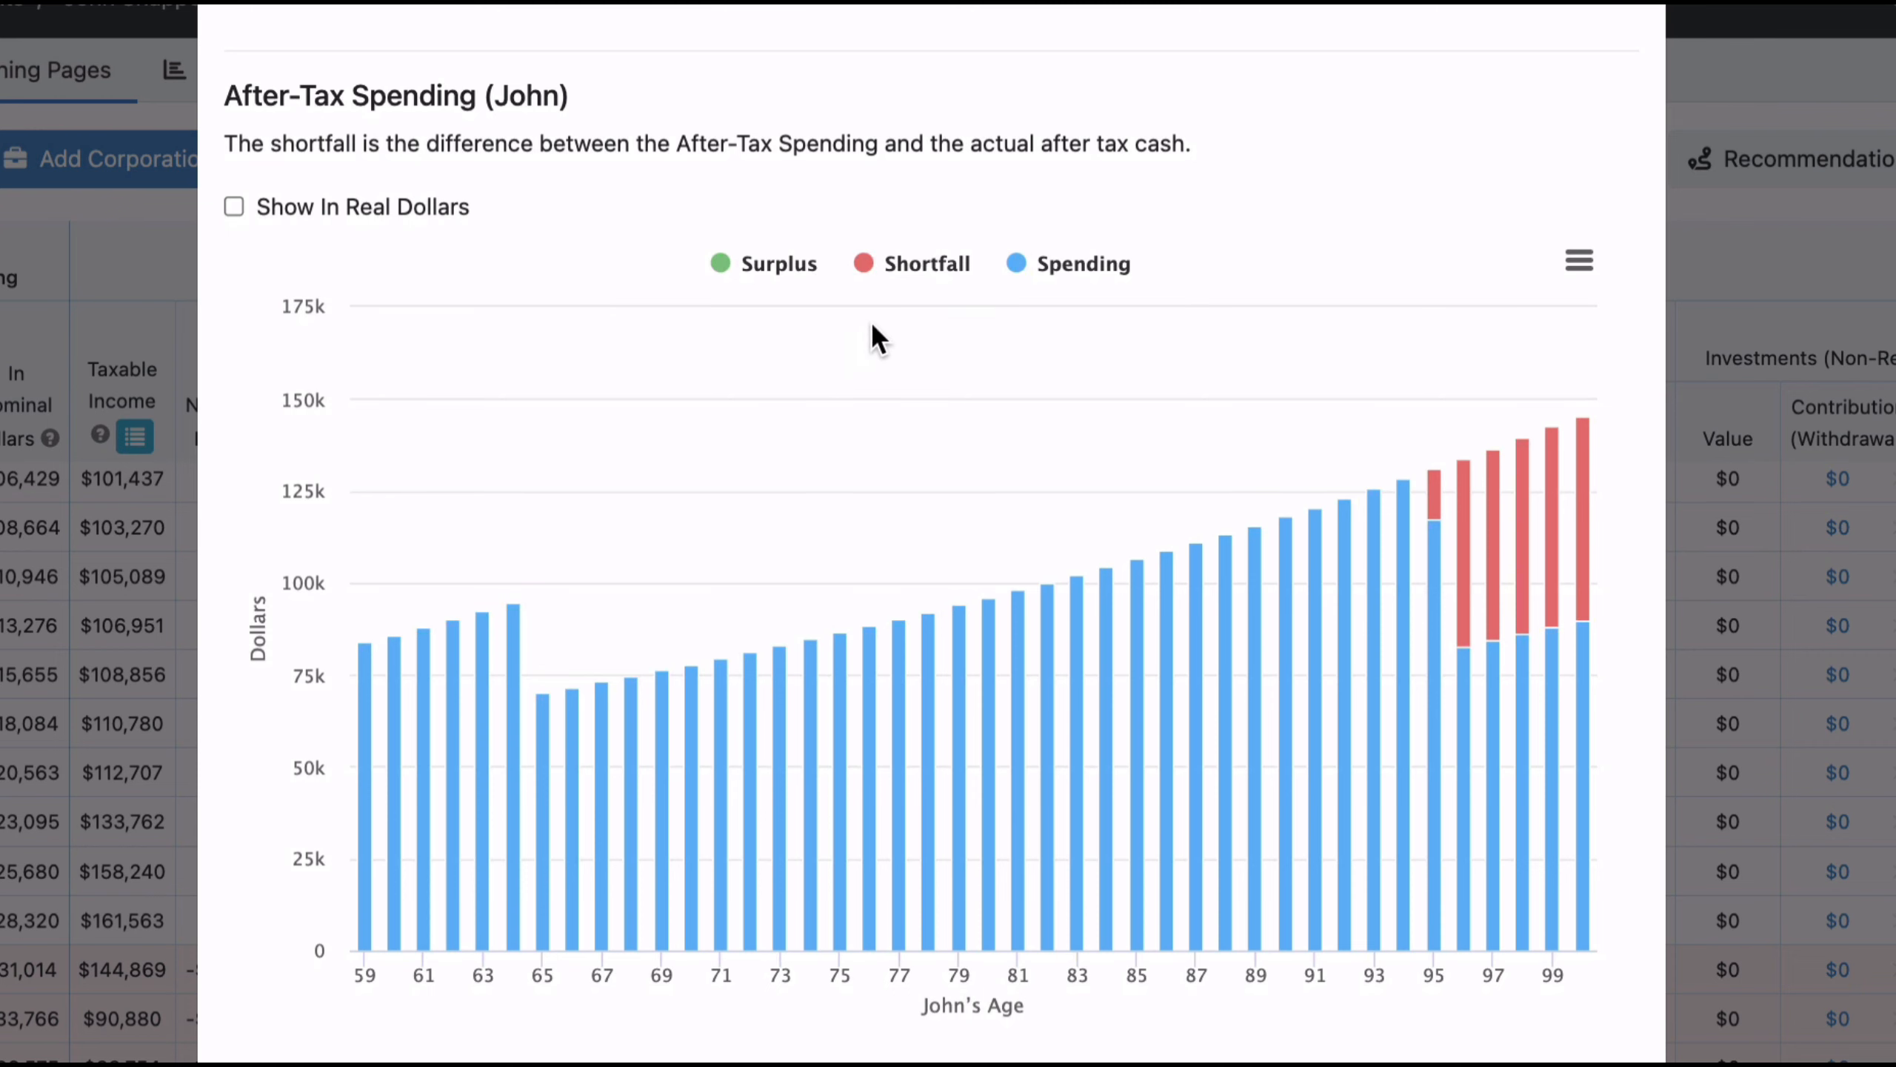
mouse_move(344, 667)
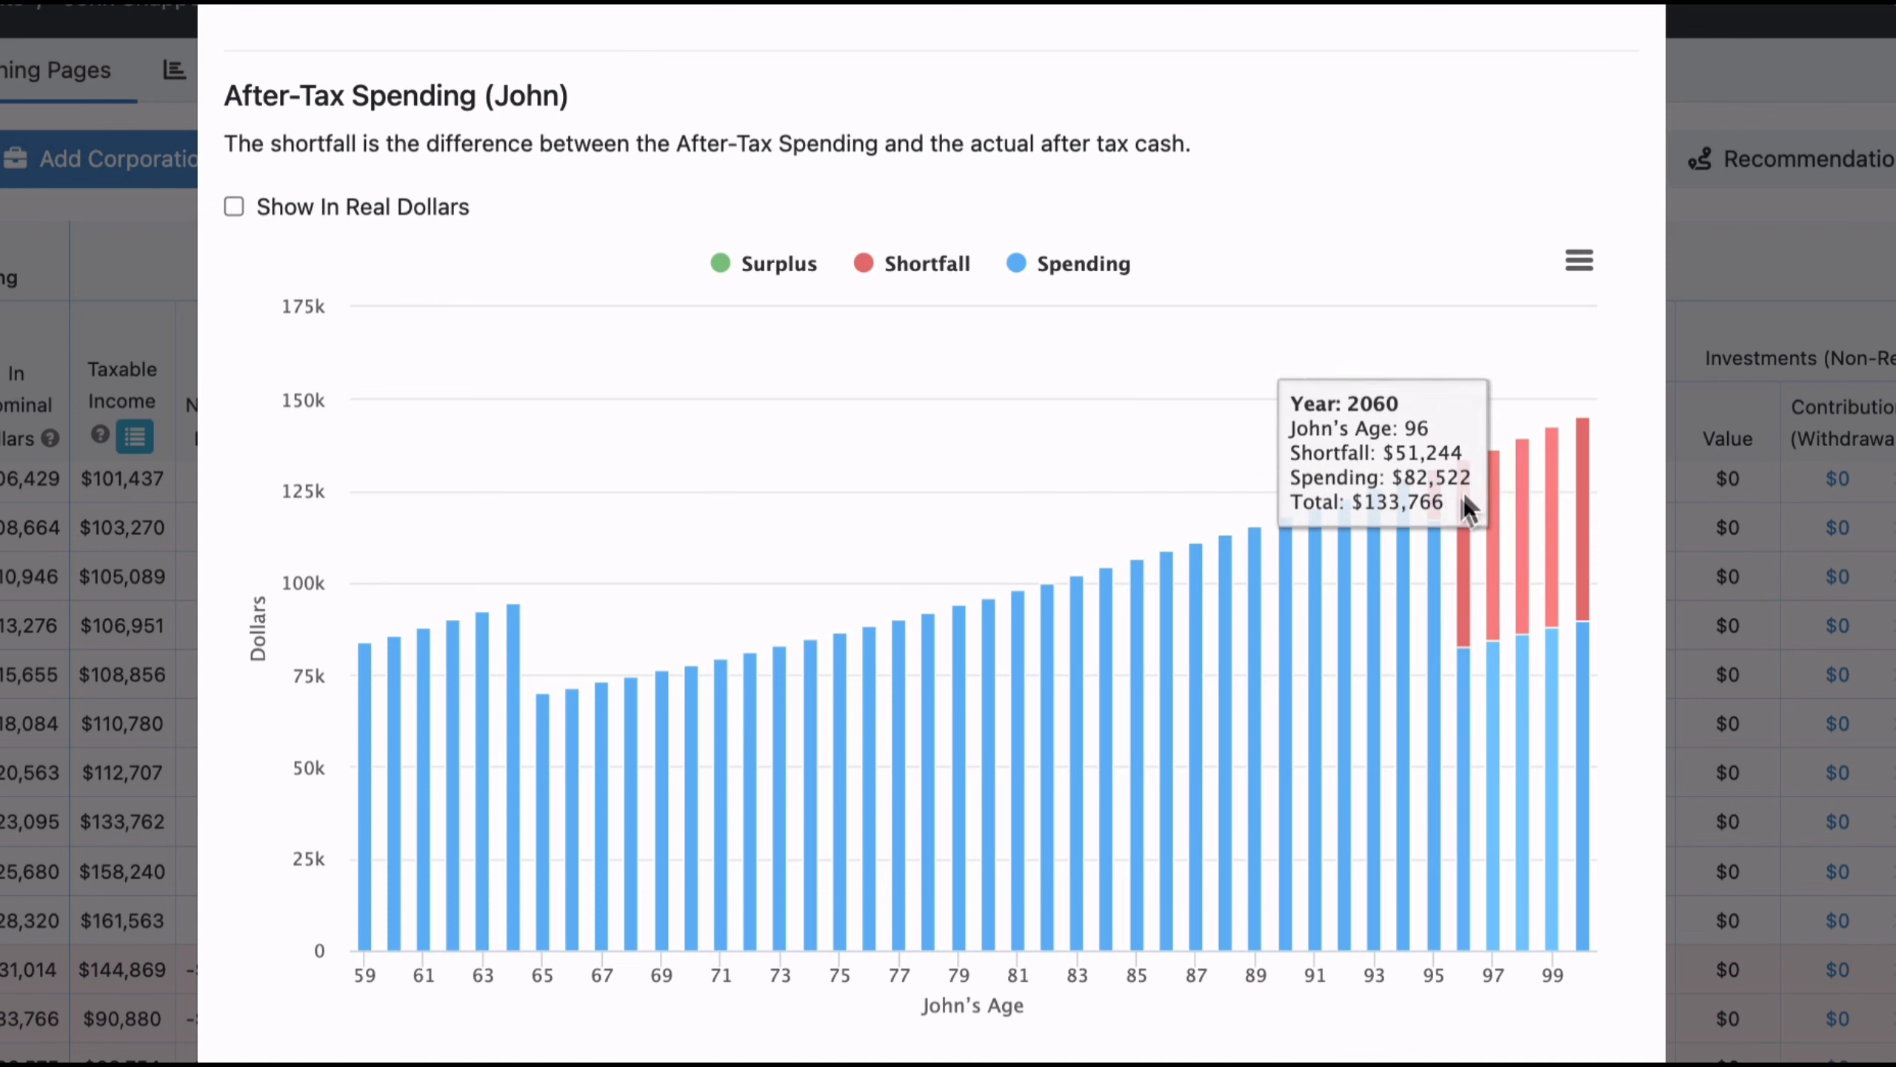
click(234, 207)
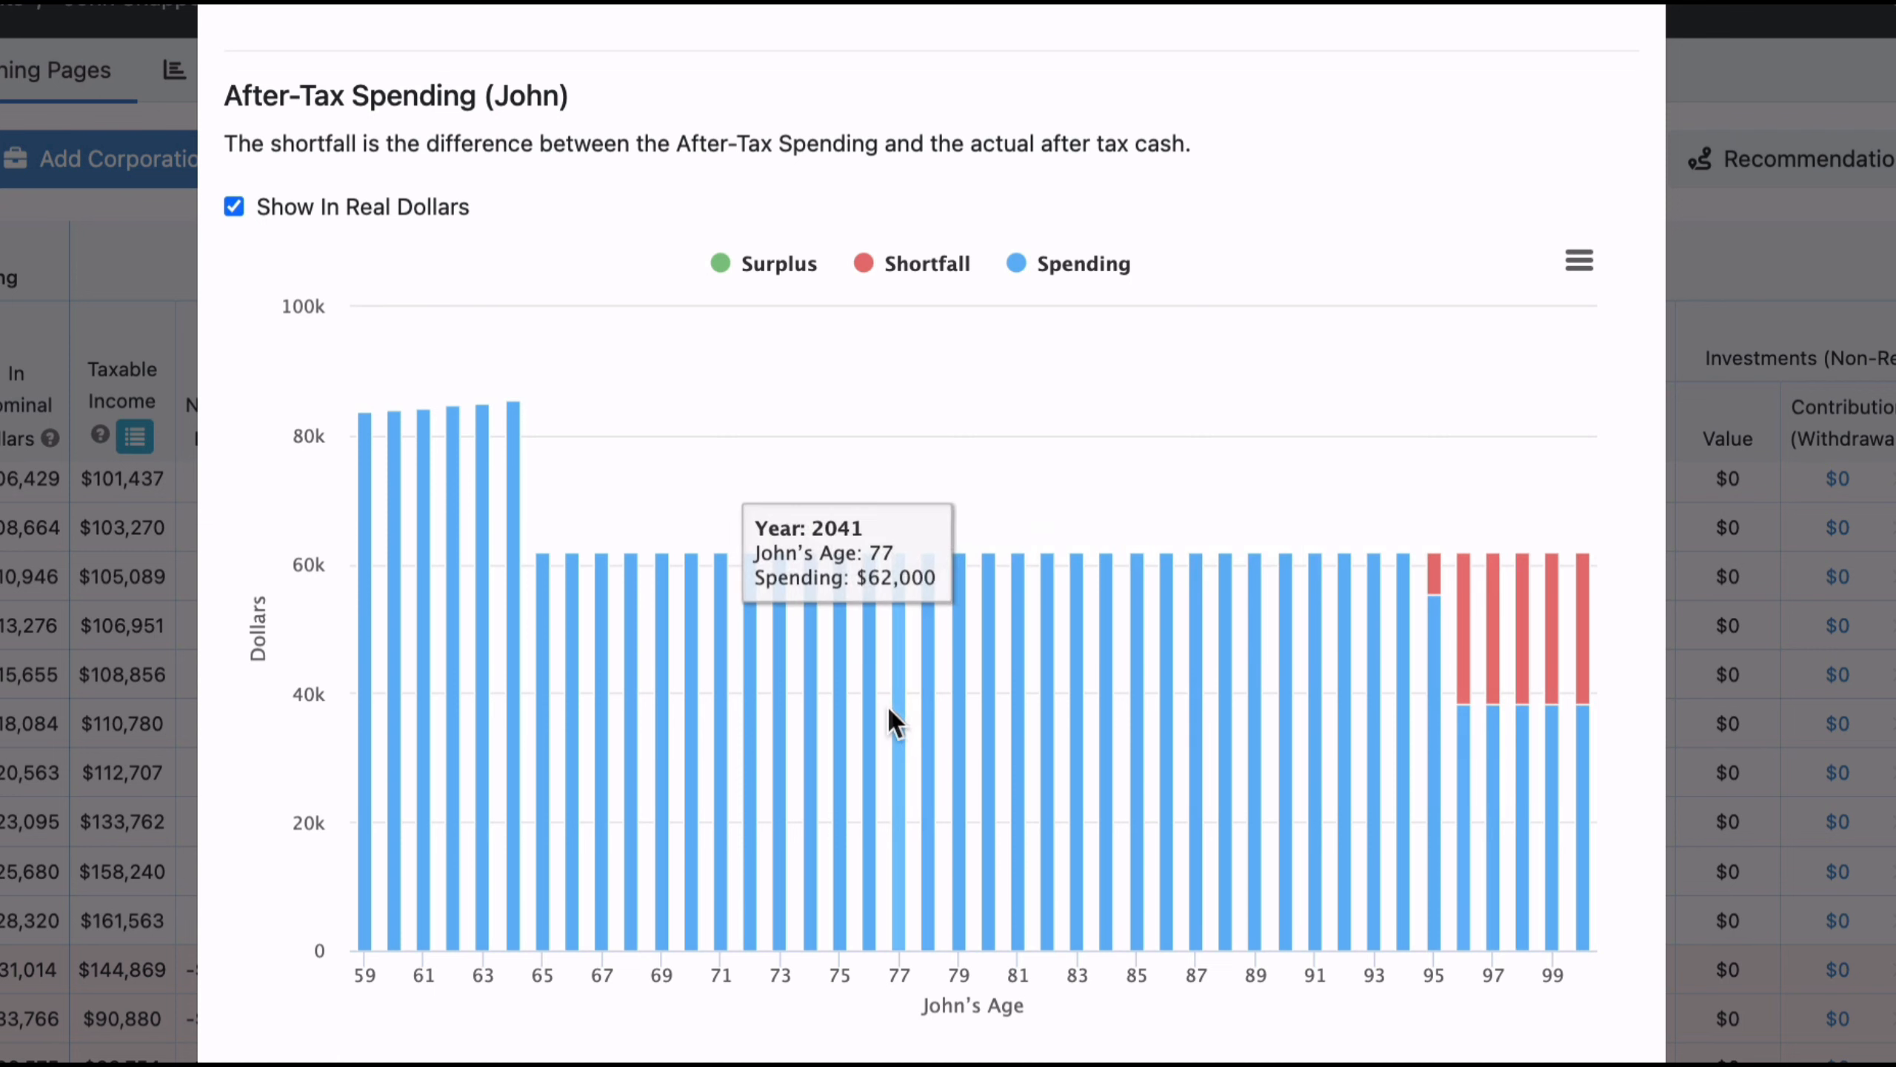
Hide every series in the Sources of Income chart, from Employment through Non-Registered and Tax.
scroll(886, 703, down, 5)
scroll(886, 697, down, 6)
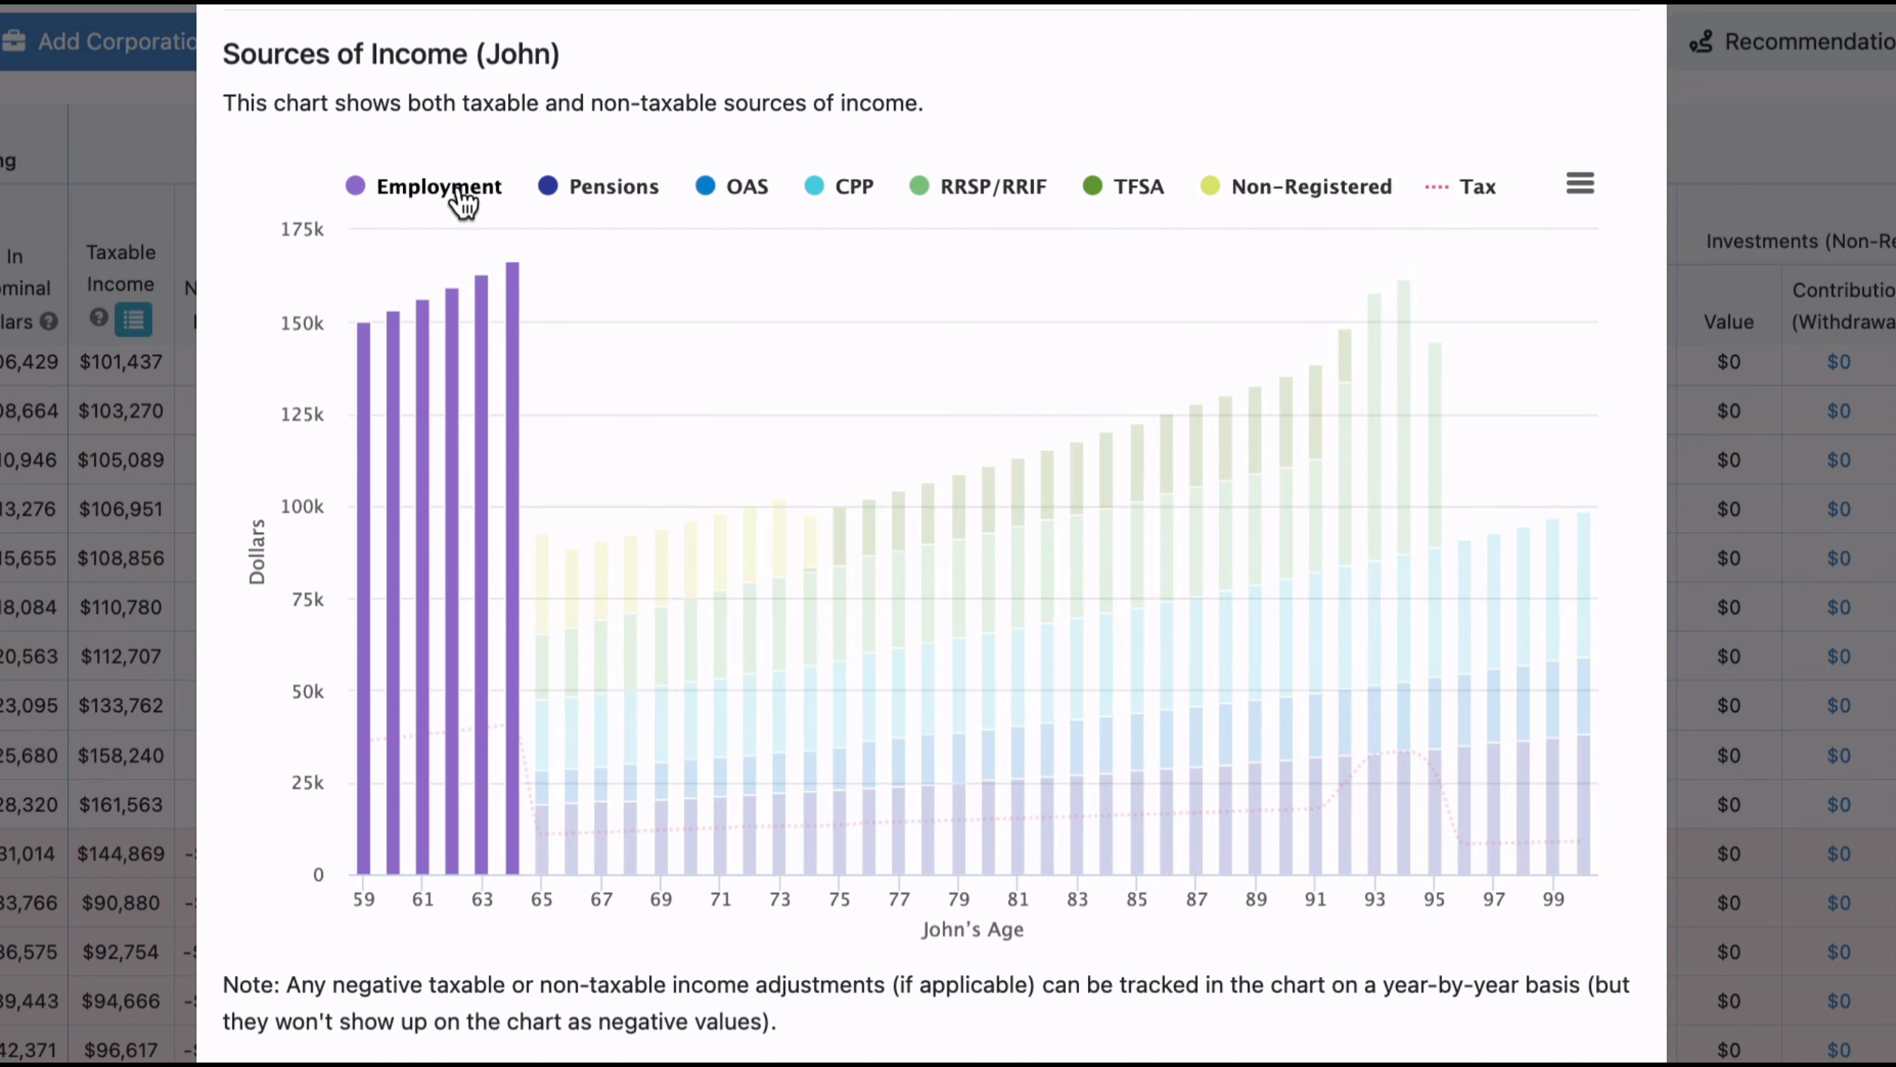
click(463, 198)
click(598, 193)
click(732, 193)
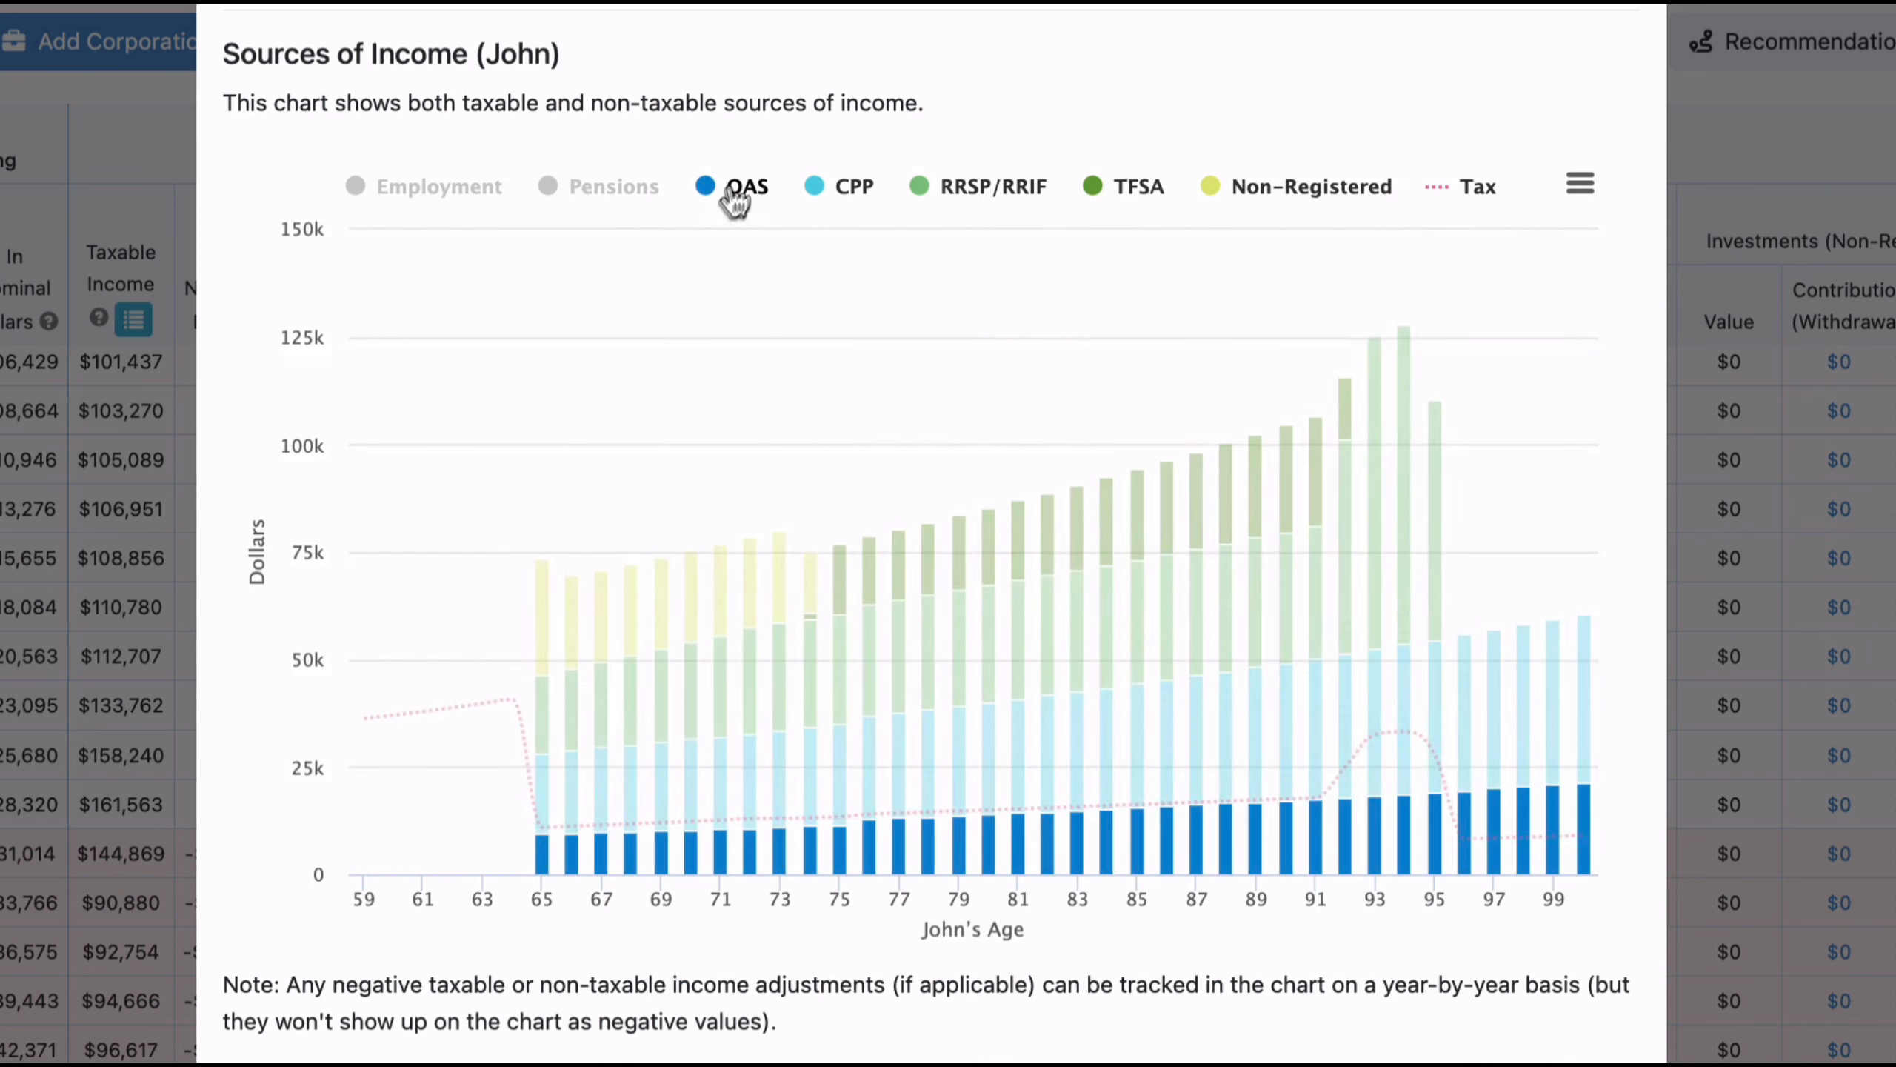
click(857, 193)
click(992, 195)
click(1153, 195)
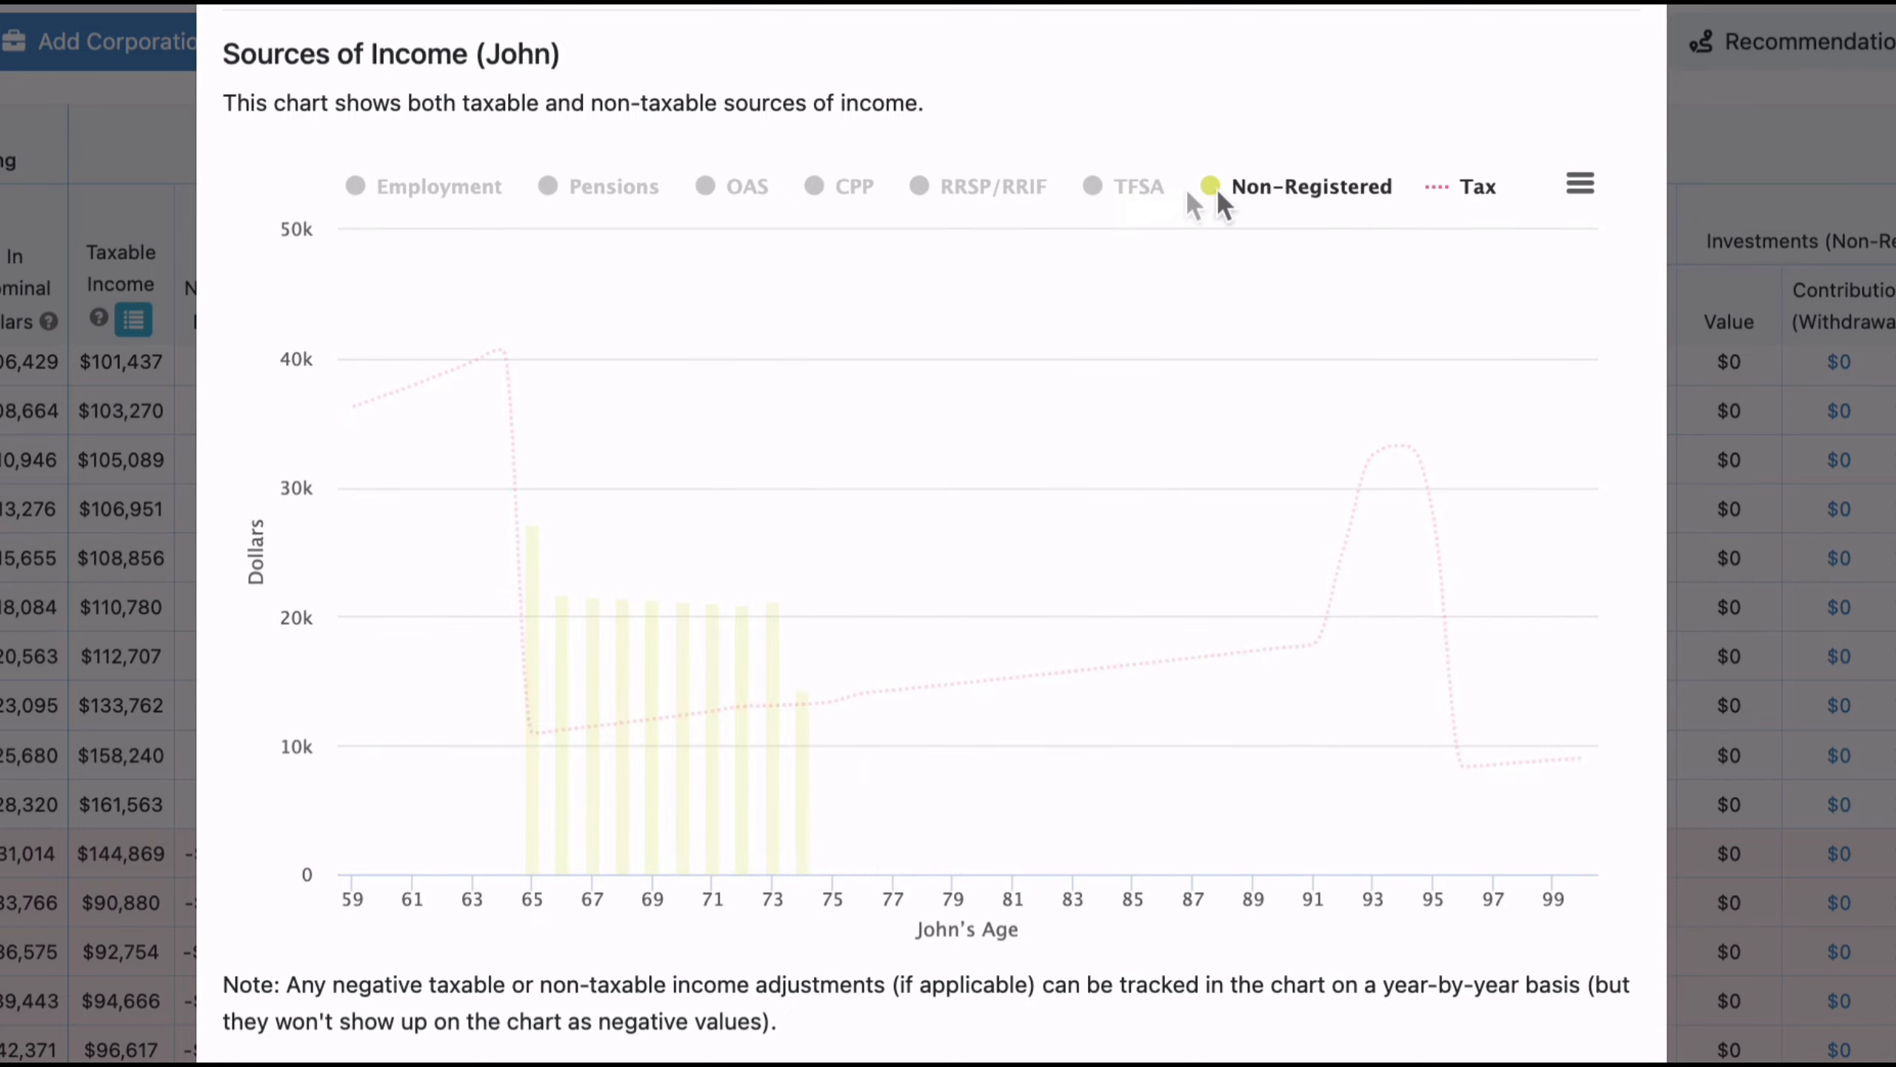
click(1308, 195)
click(1474, 196)
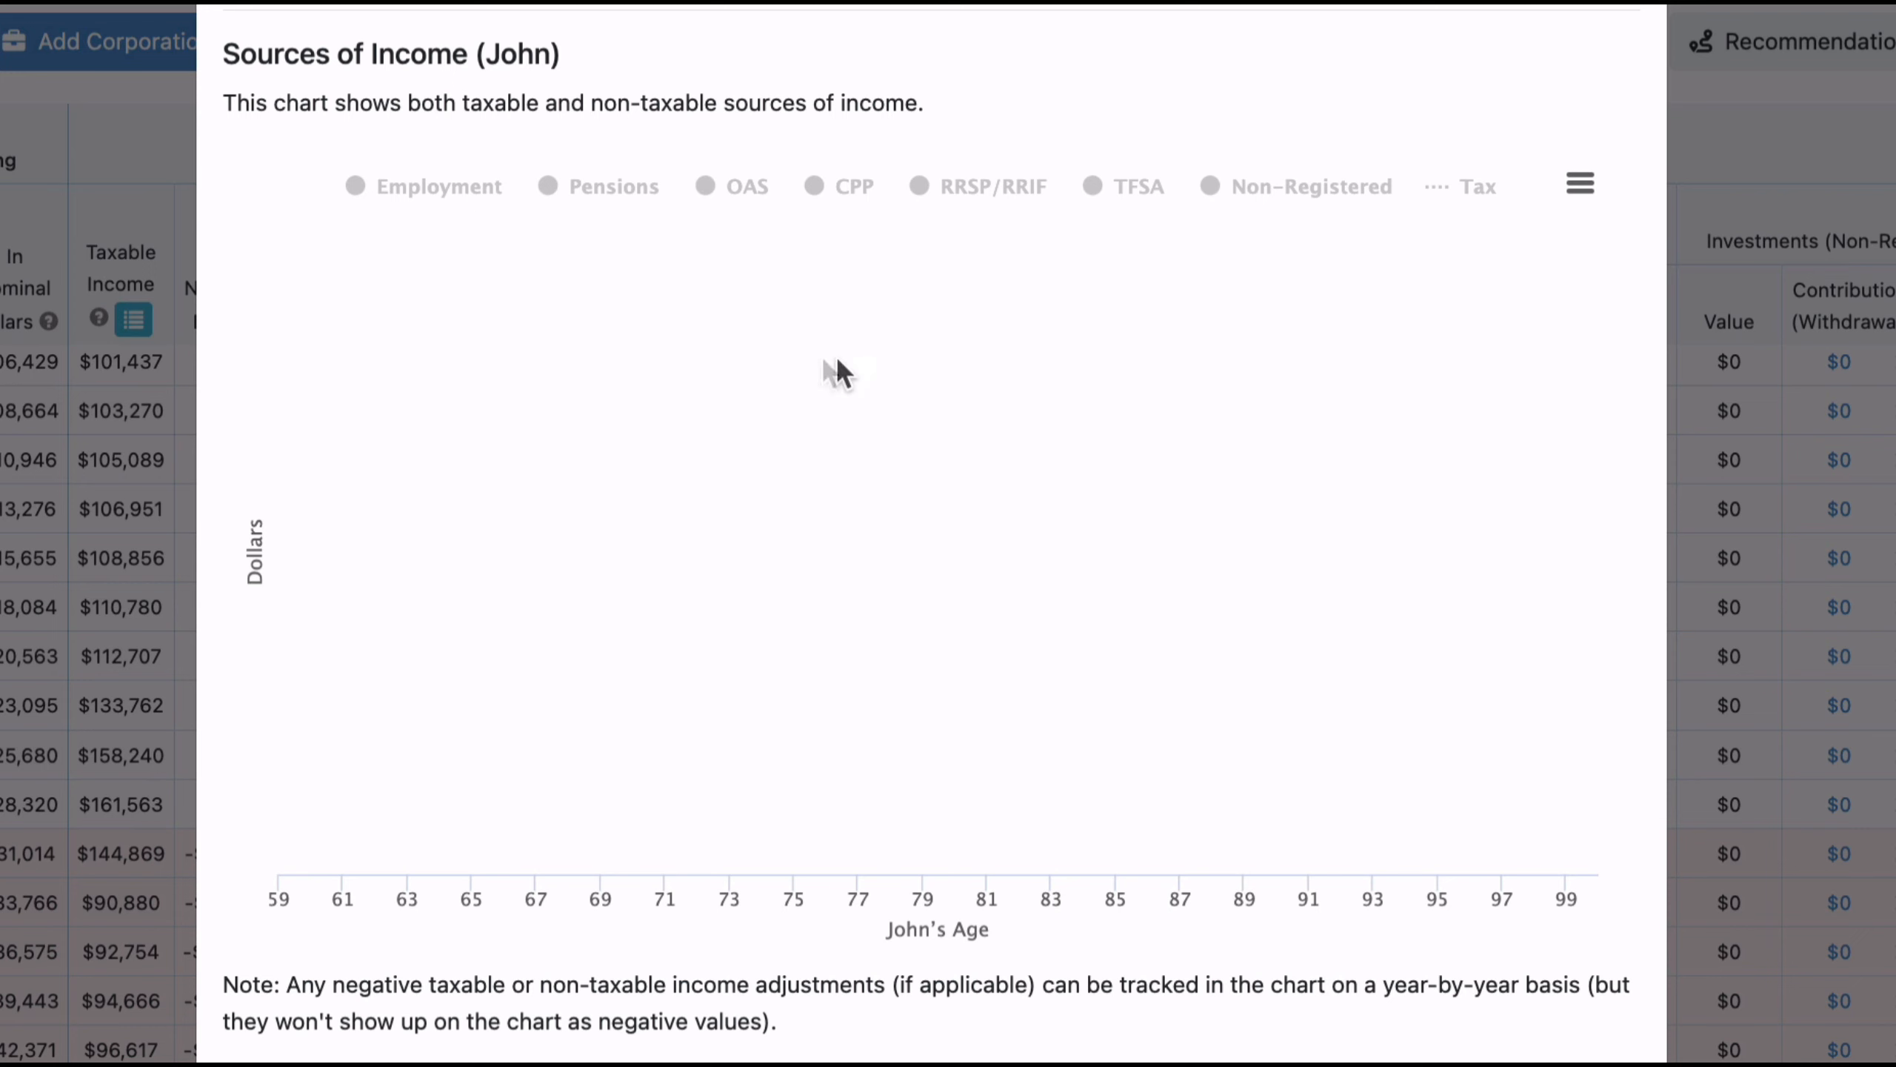
Restore the Sources of Income series one at a time: Employment, Pensions, OAS, CPP, RRSP/RRIF, Non-Registered, TFSA and Tax.
click(472, 196)
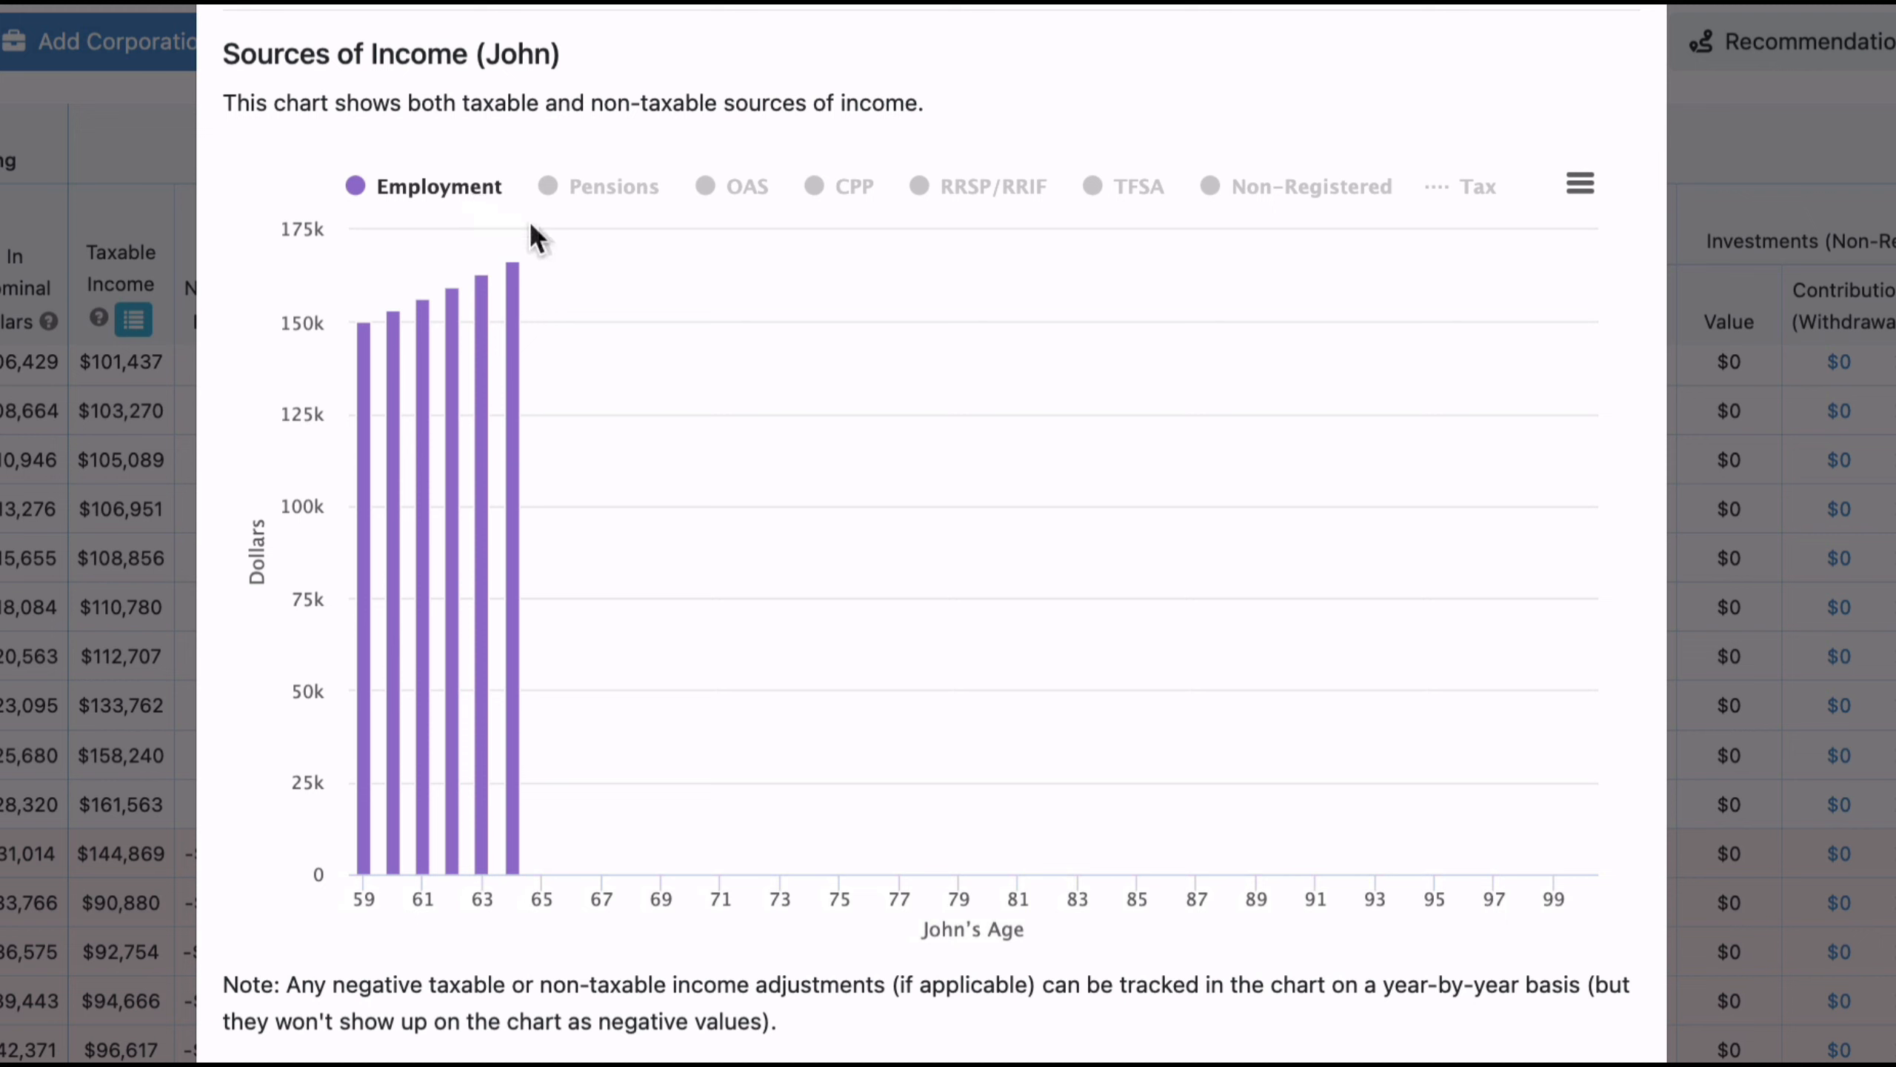
click(608, 190)
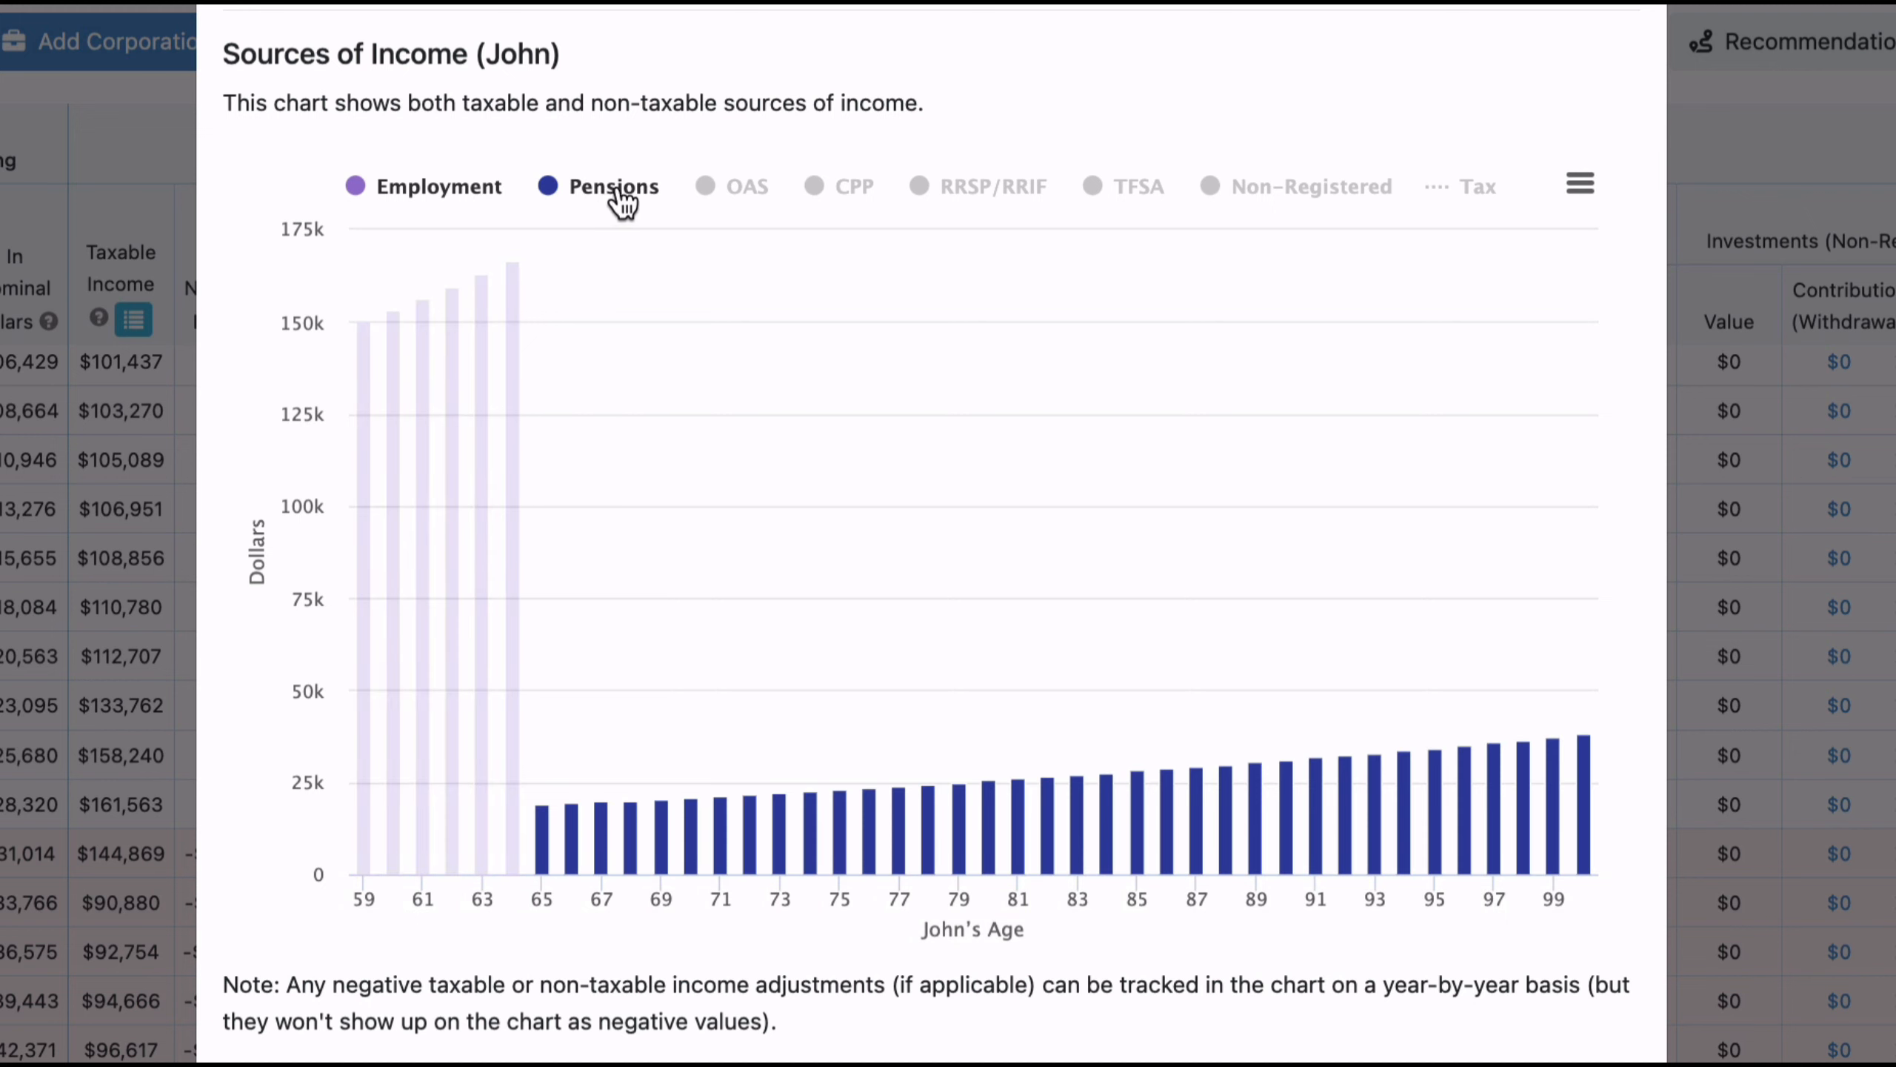
click(741, 195)
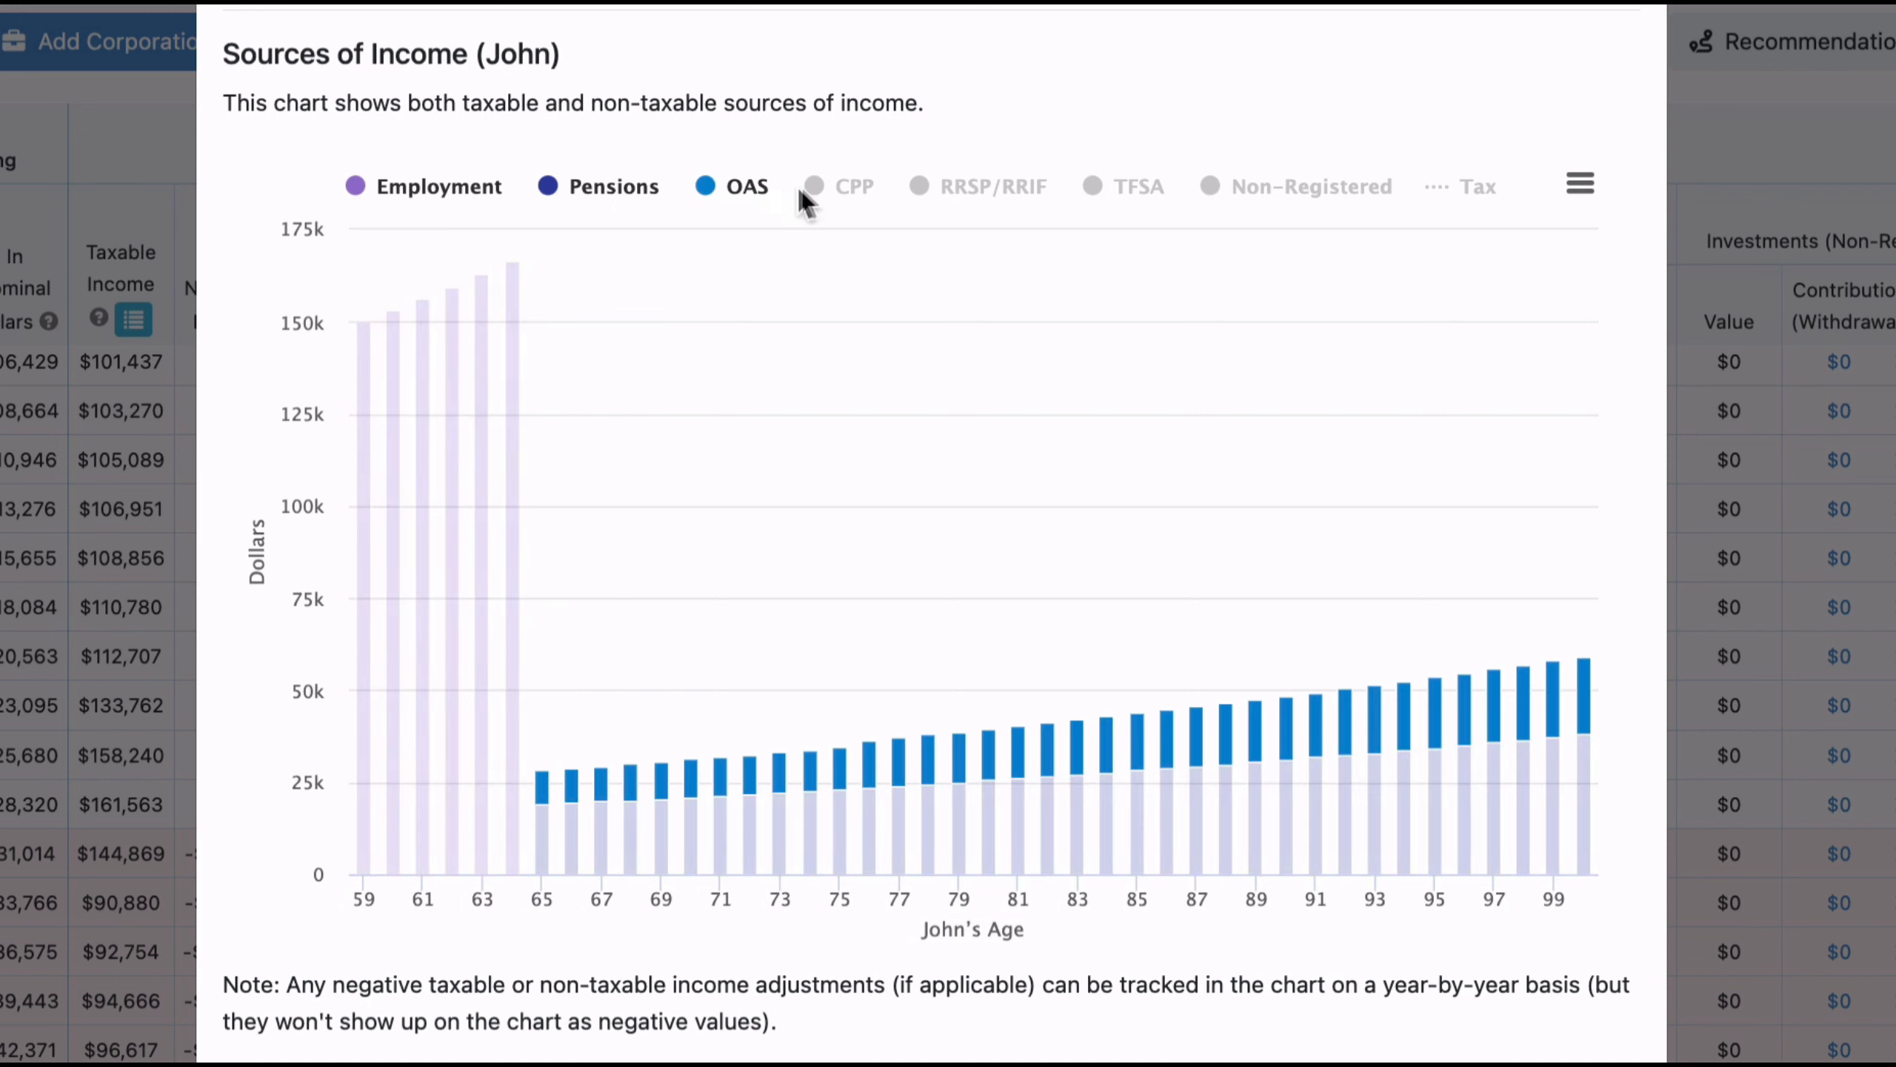
click(843, 192)
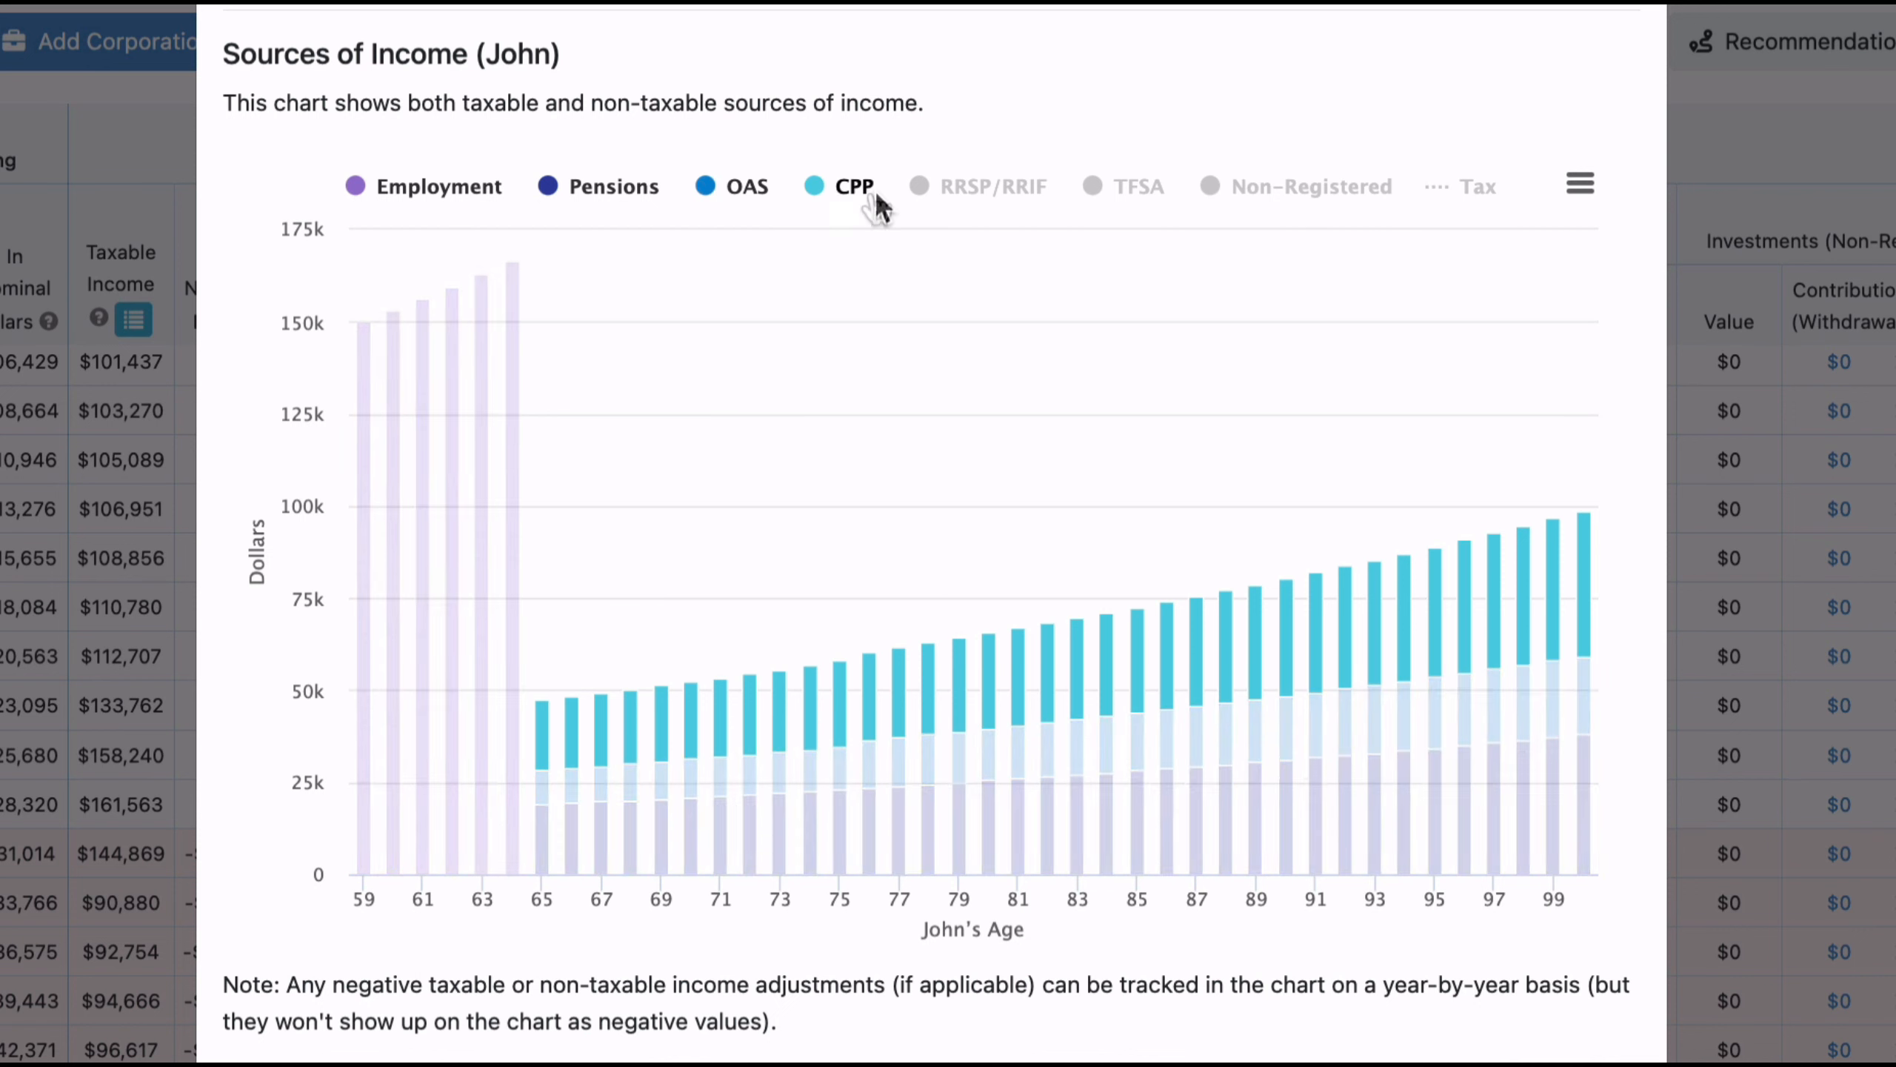
click(974, 194)
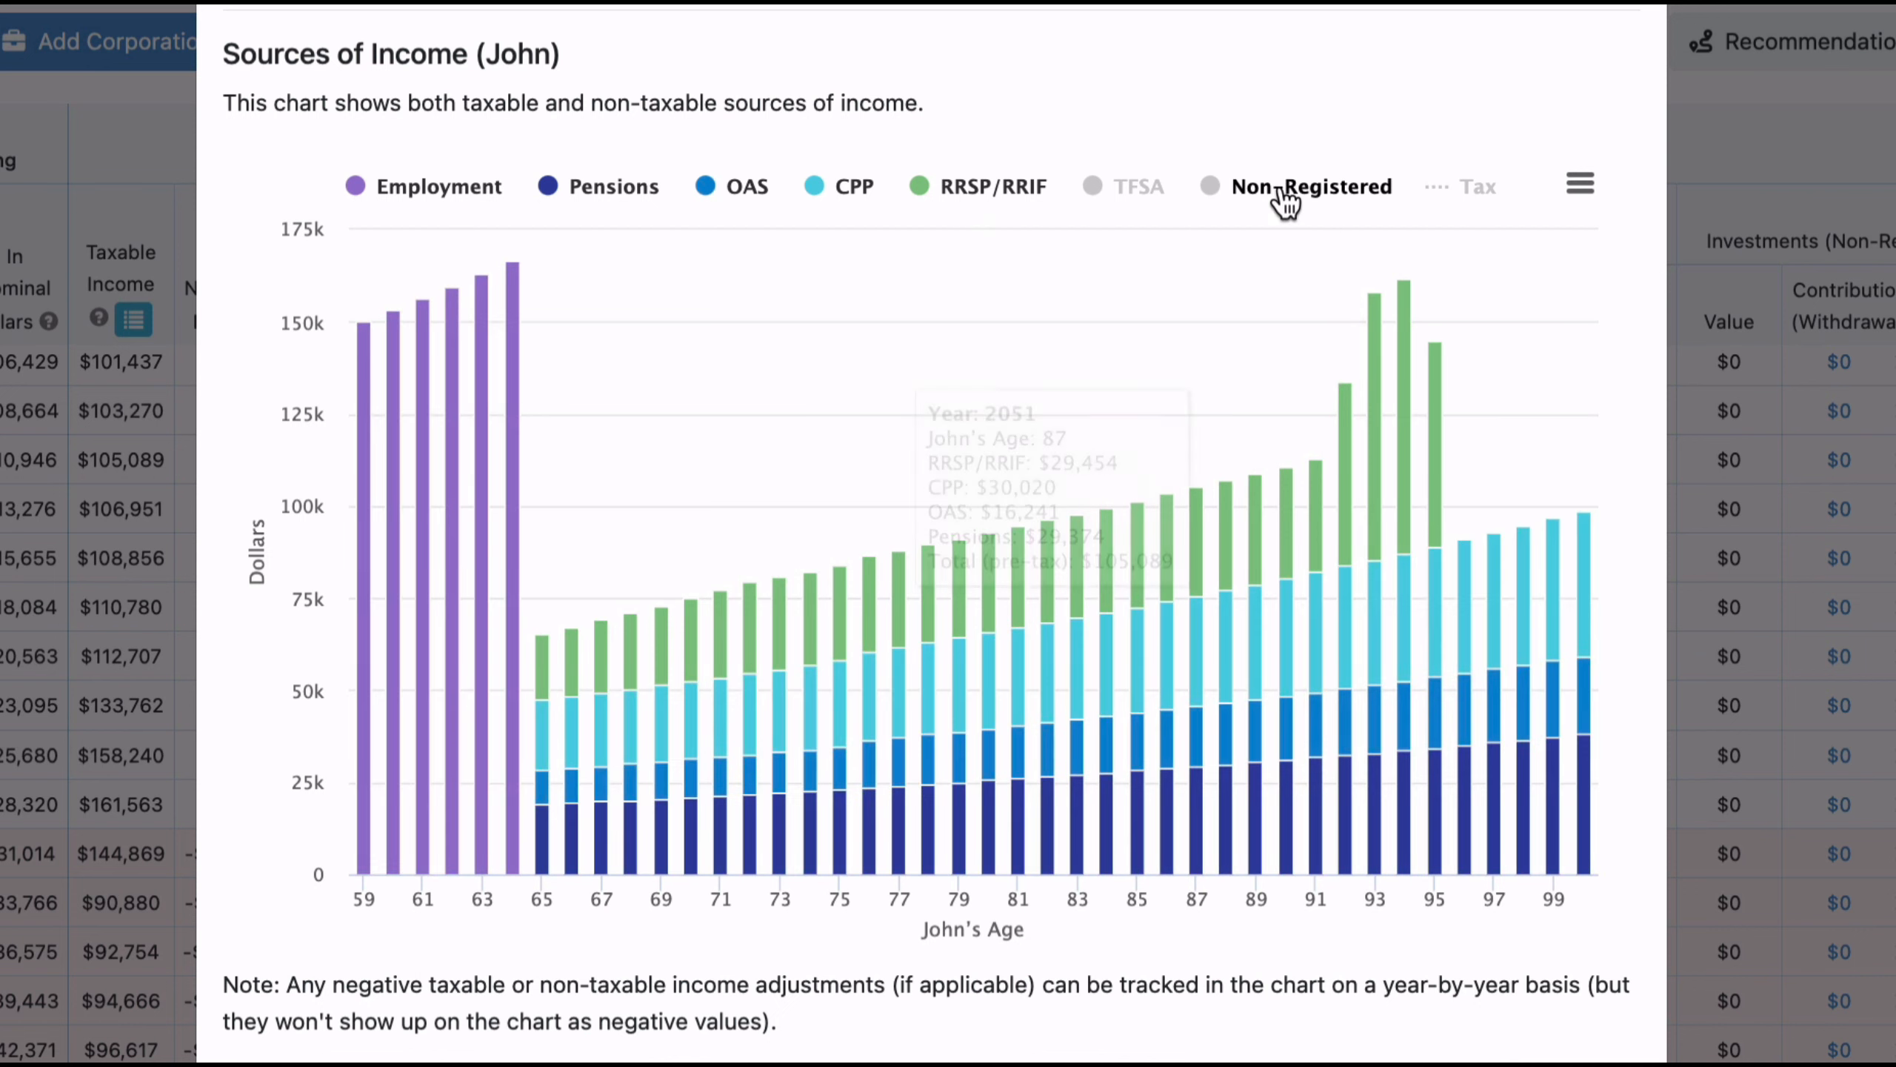
click(1283, 196)
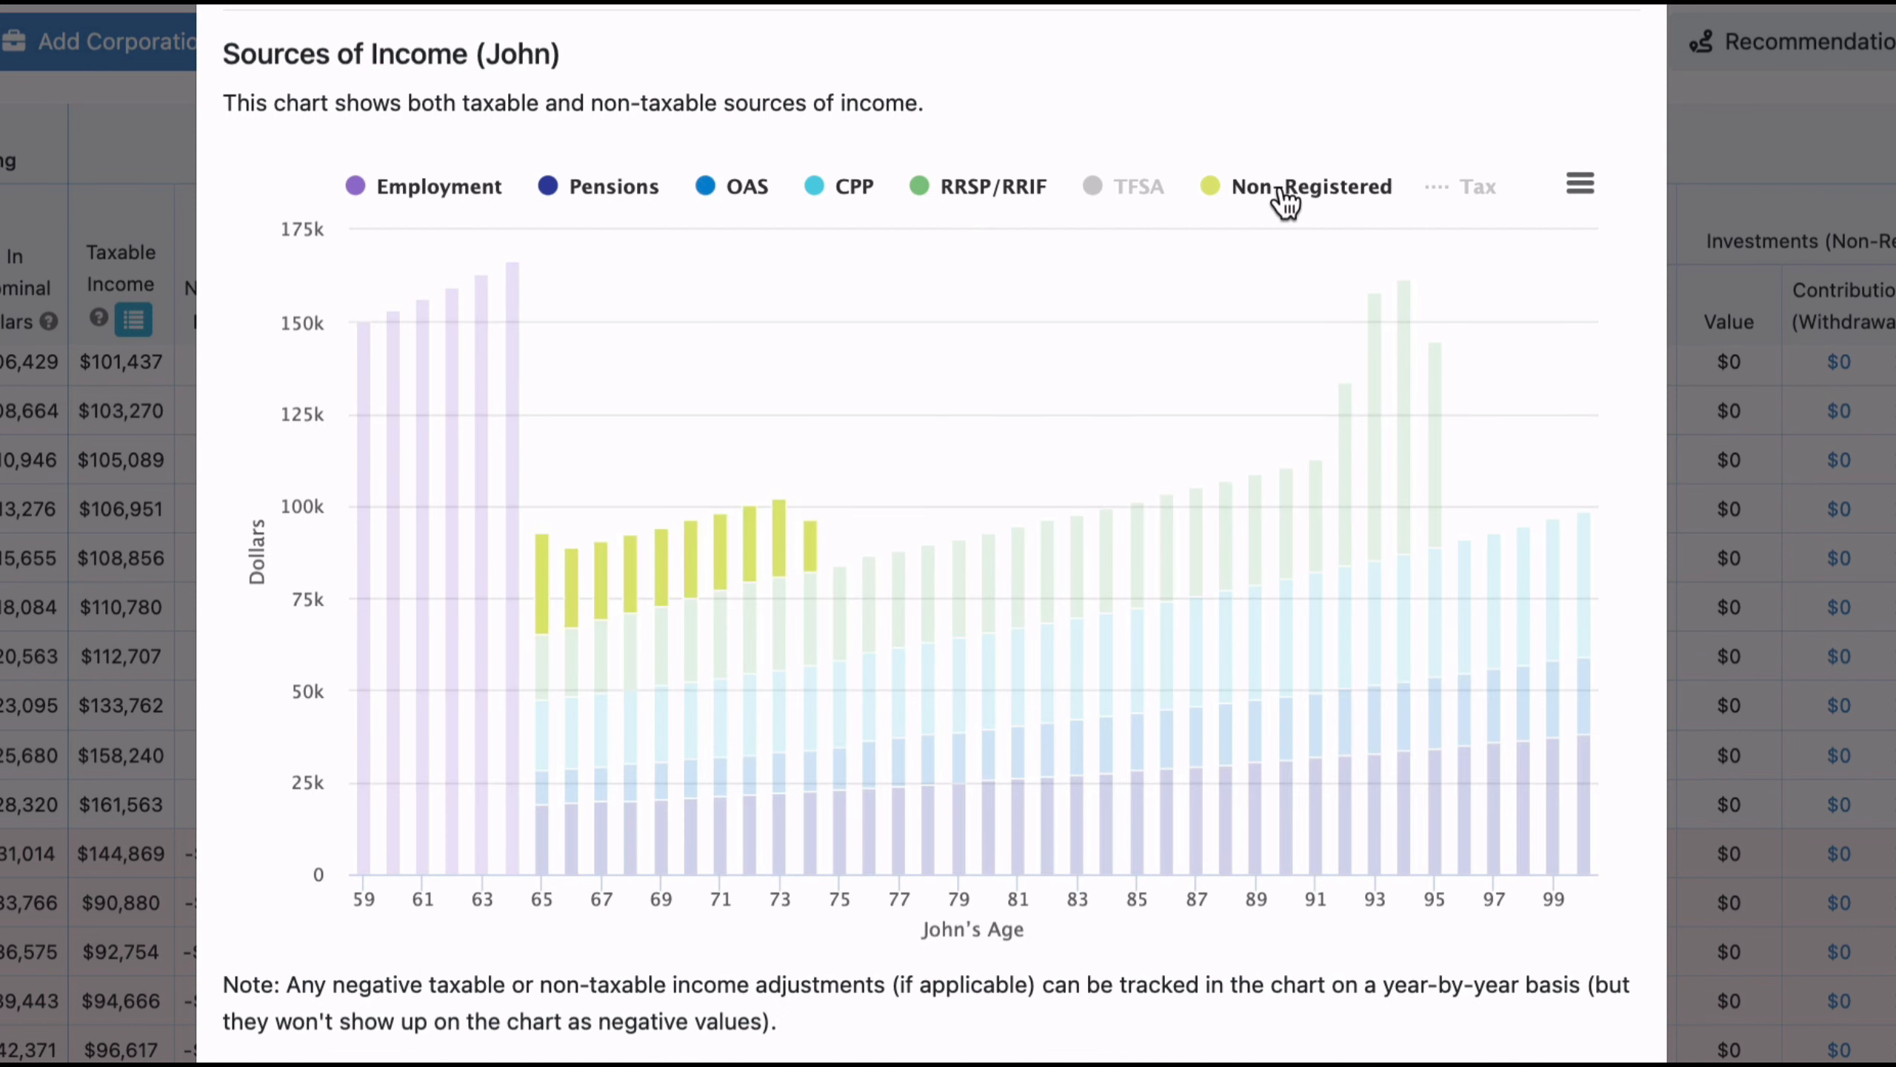
click(1124, 198)
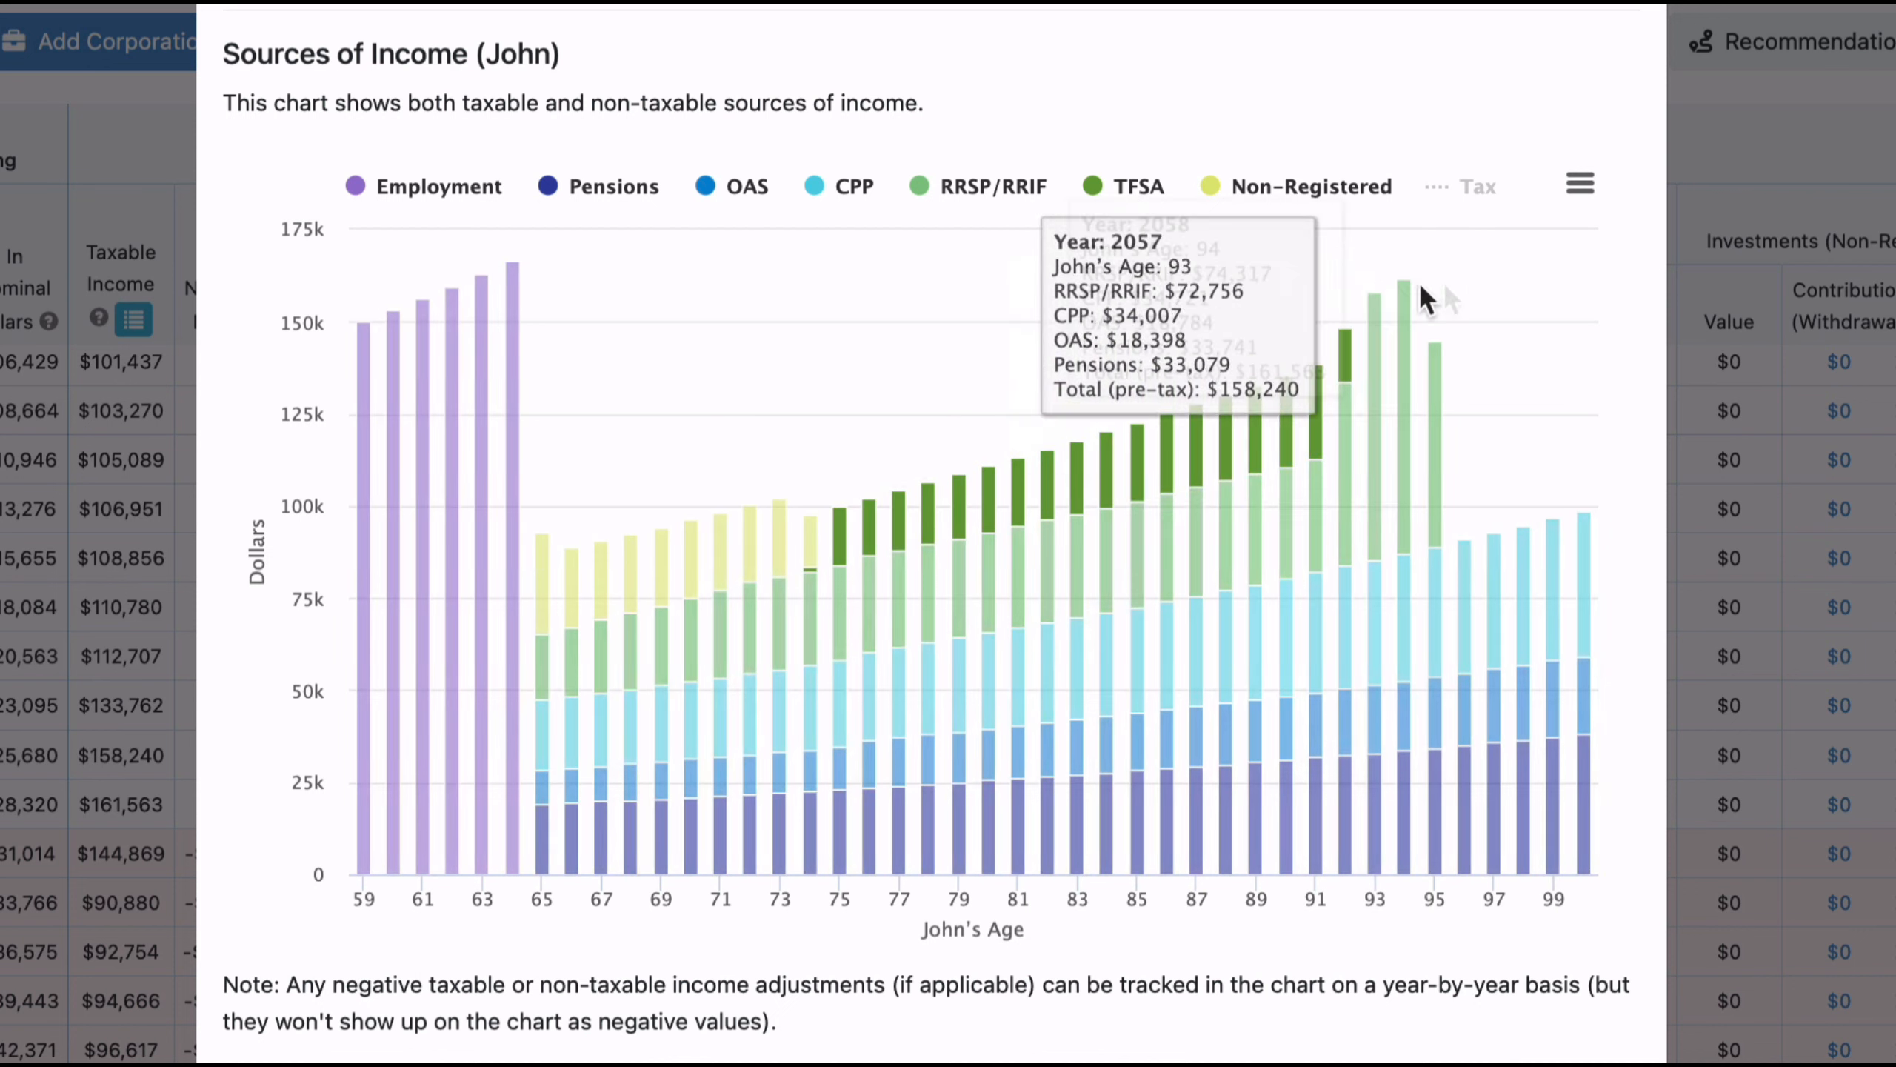
click(1477, 195)
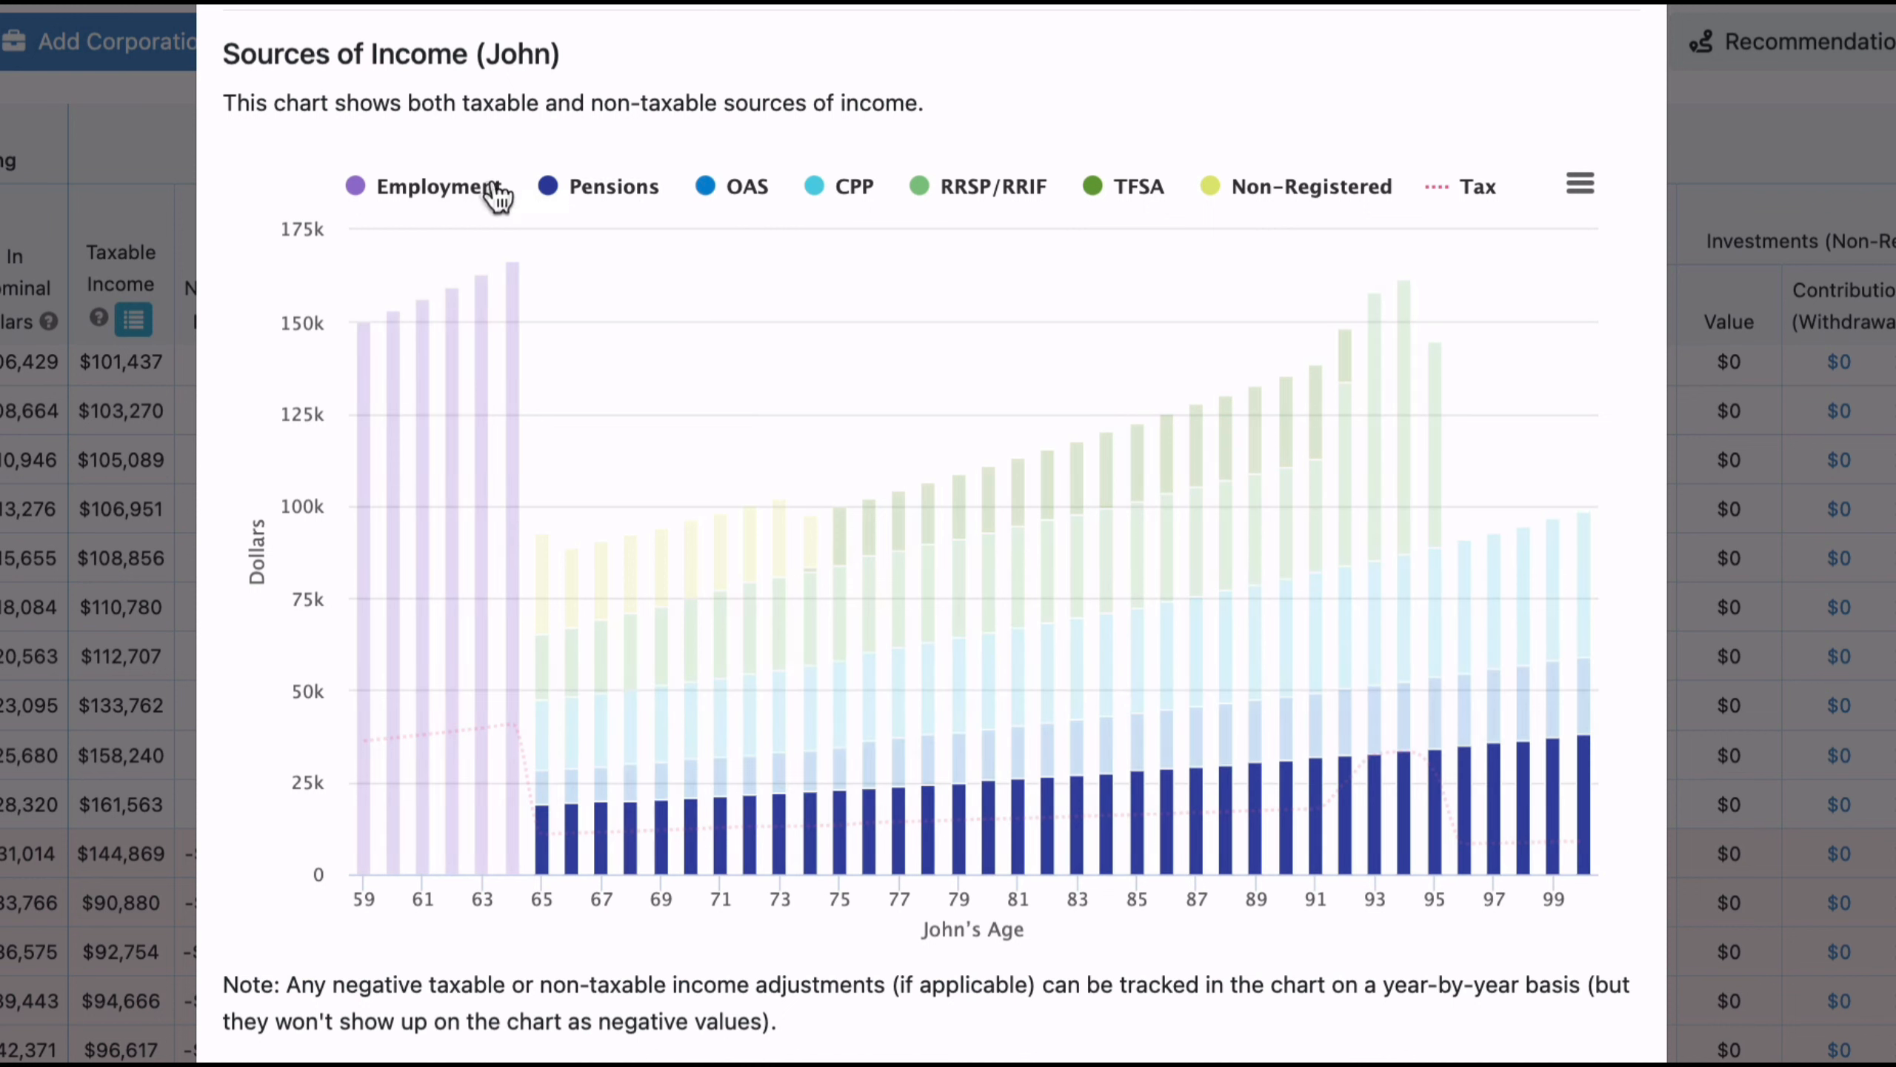
mouse_move(661, 276)
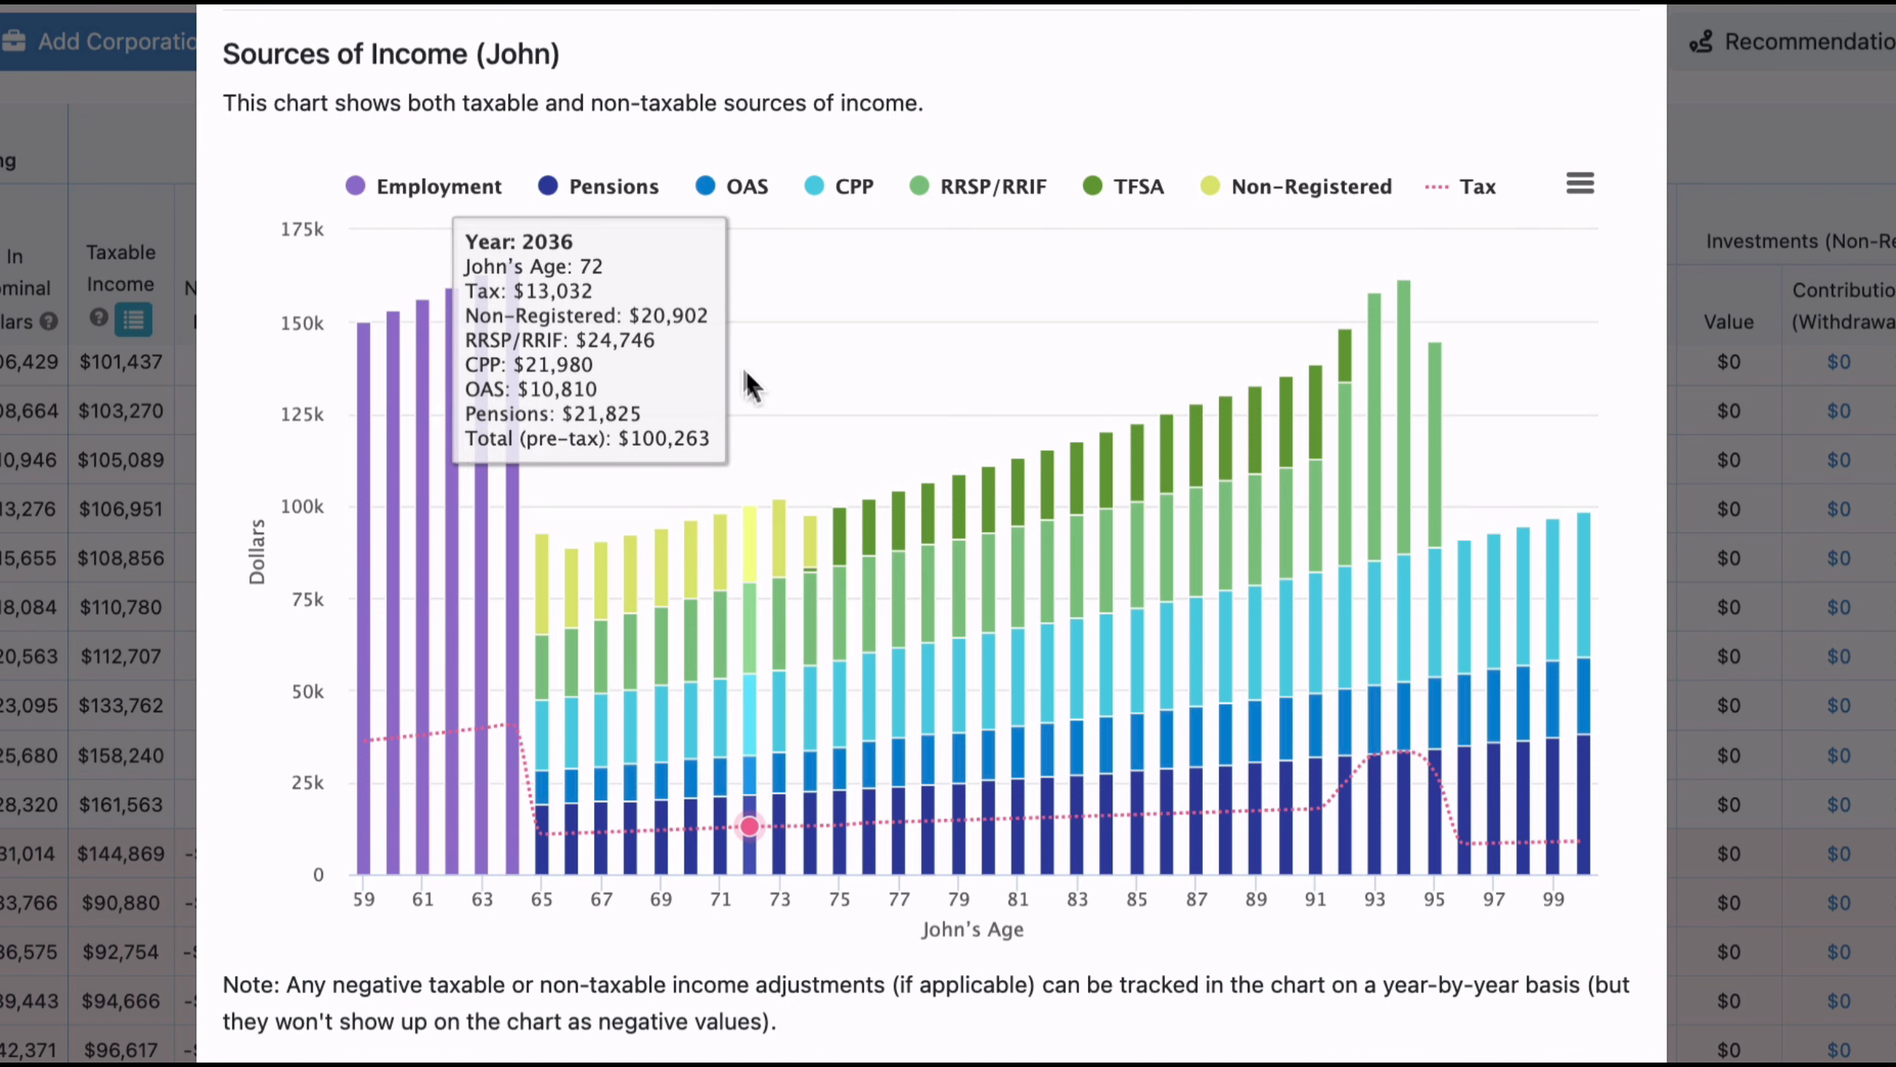
Set the Asset Mix chart to the year 2030 and include real assets.
scroll(875, 534, down, 10)
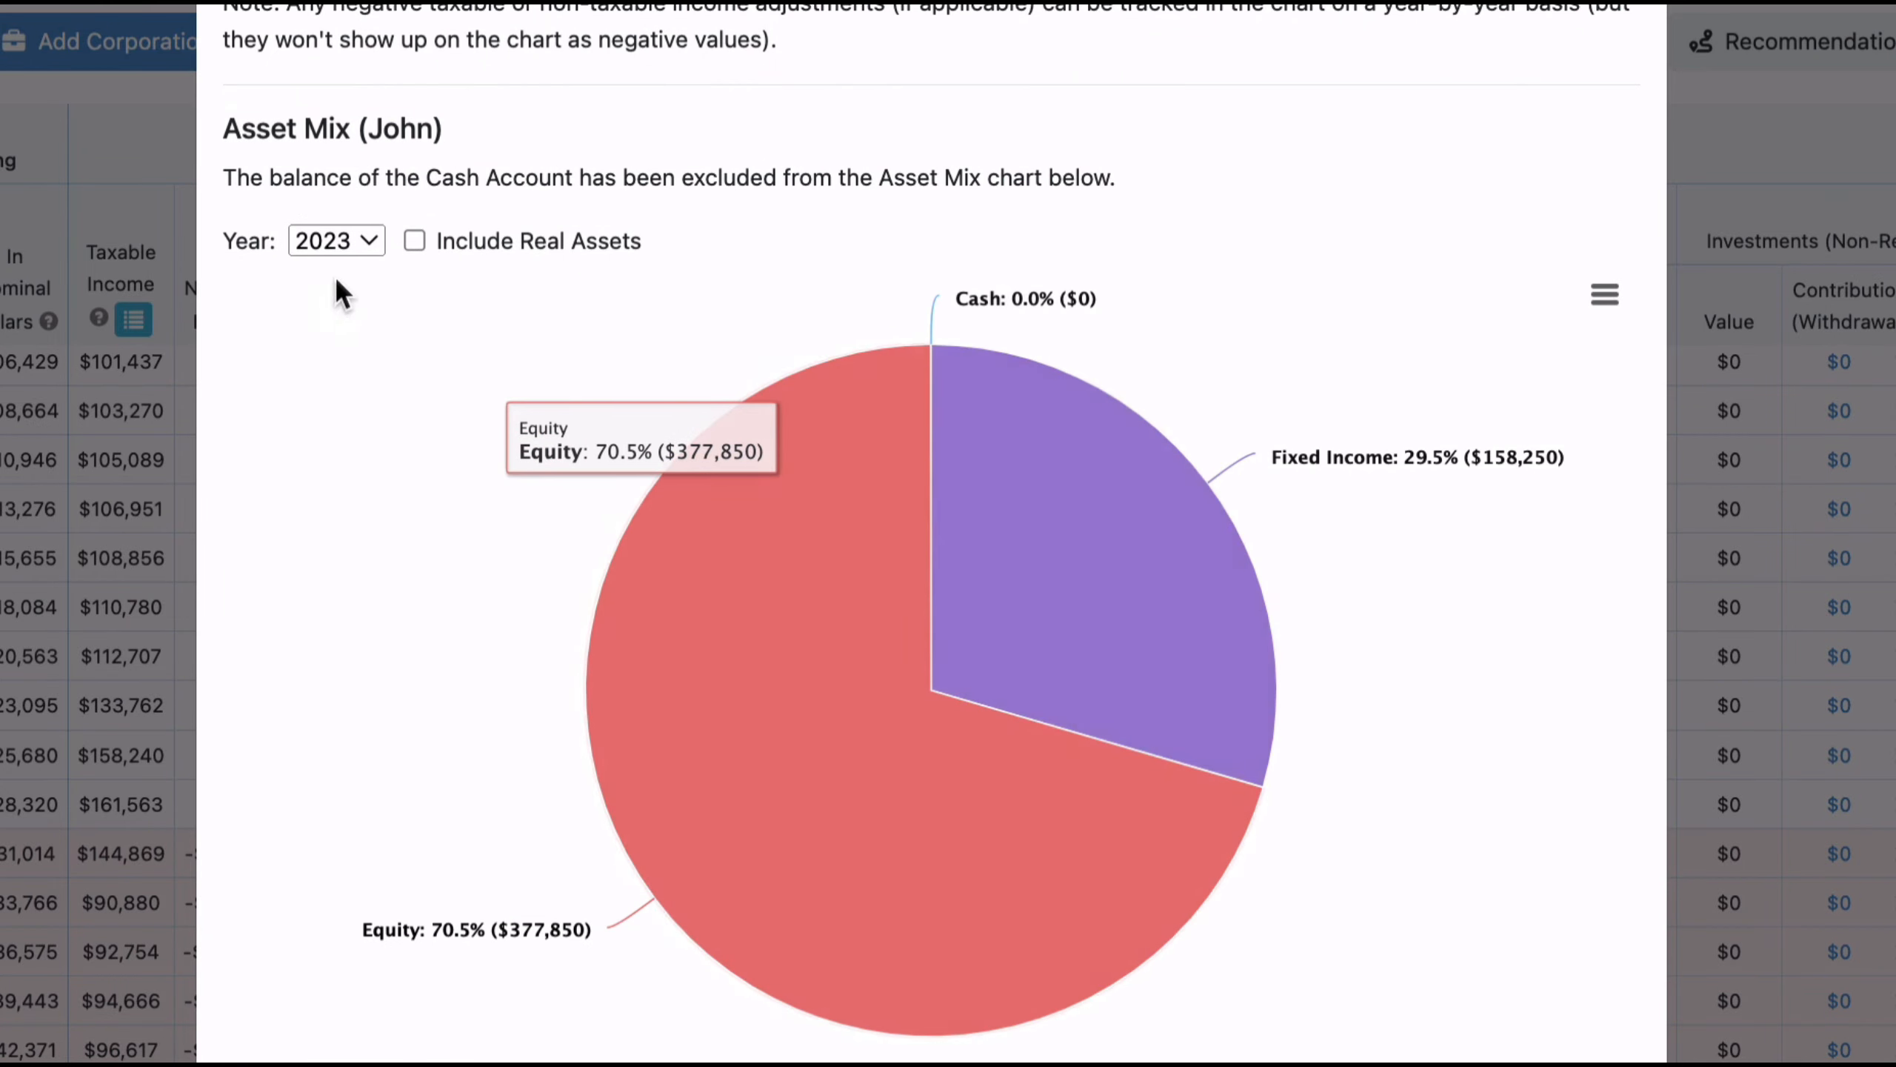
click(371, 238)
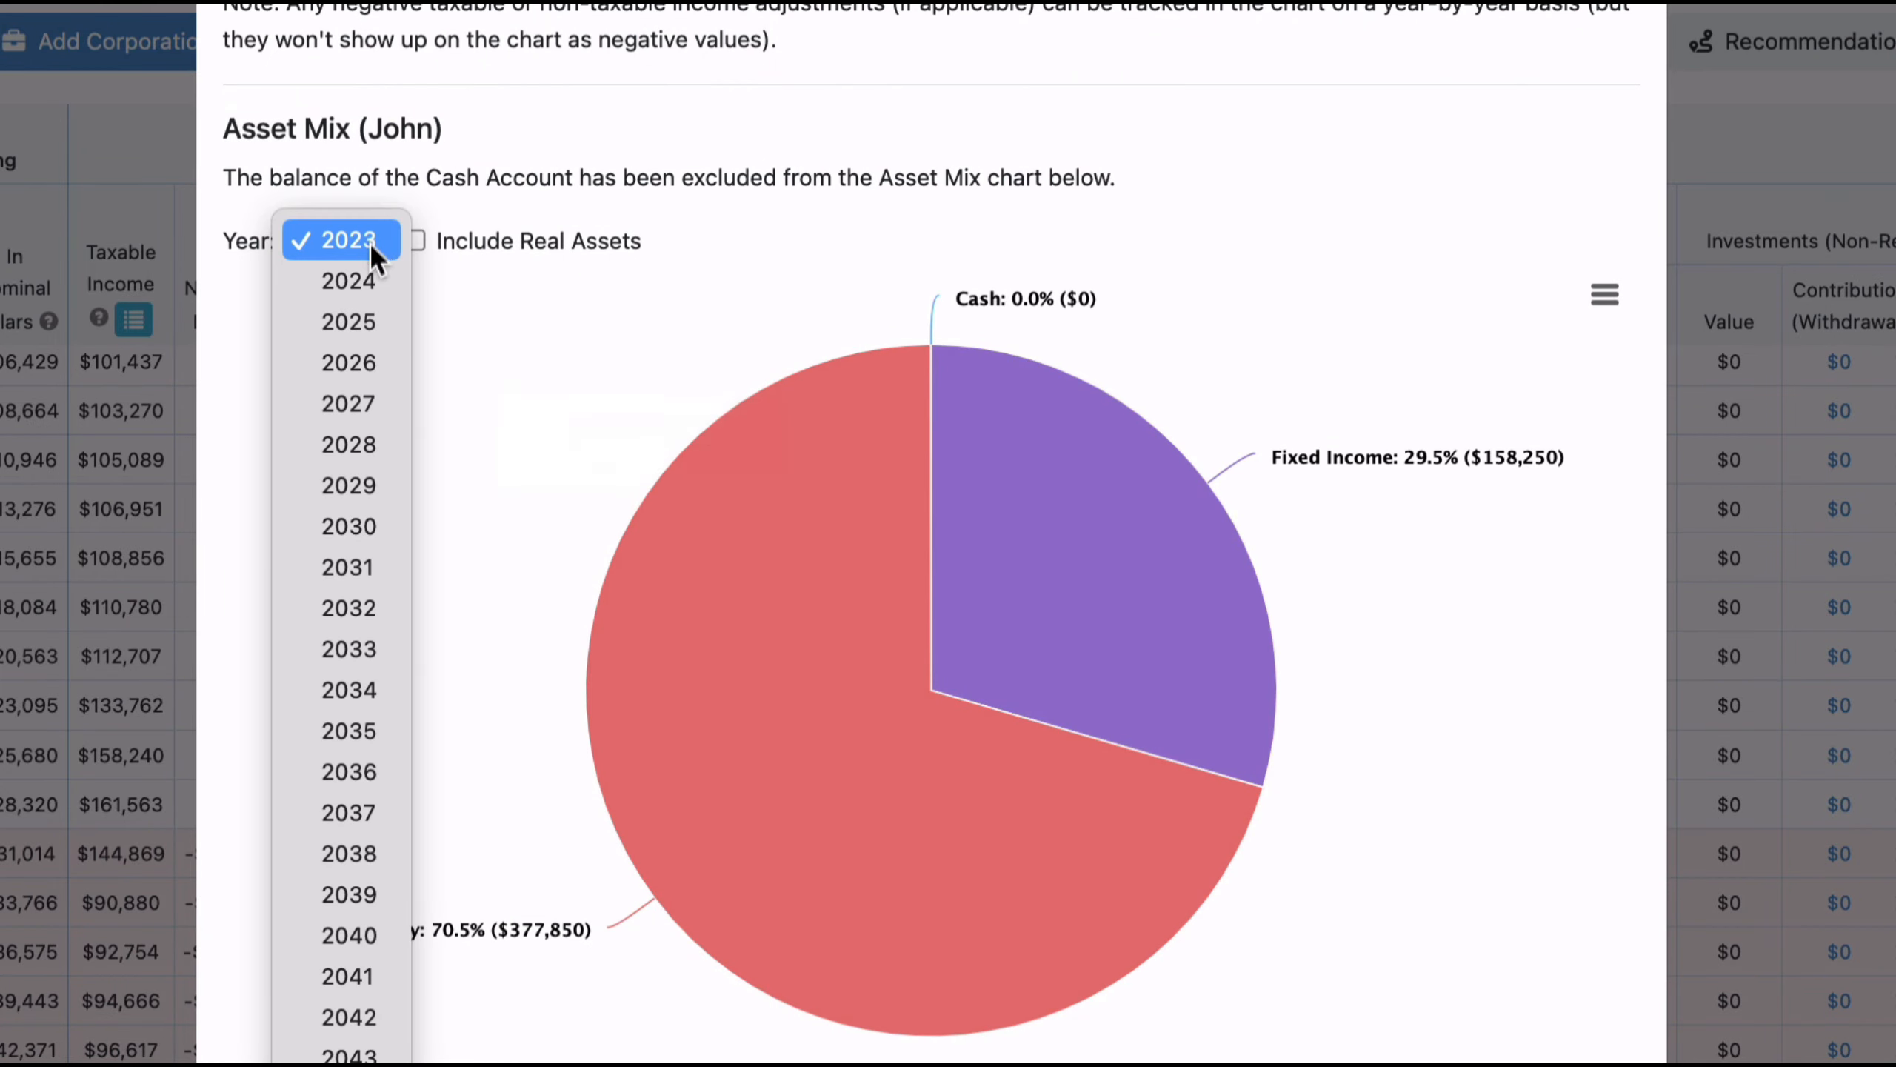
click(352, 536)
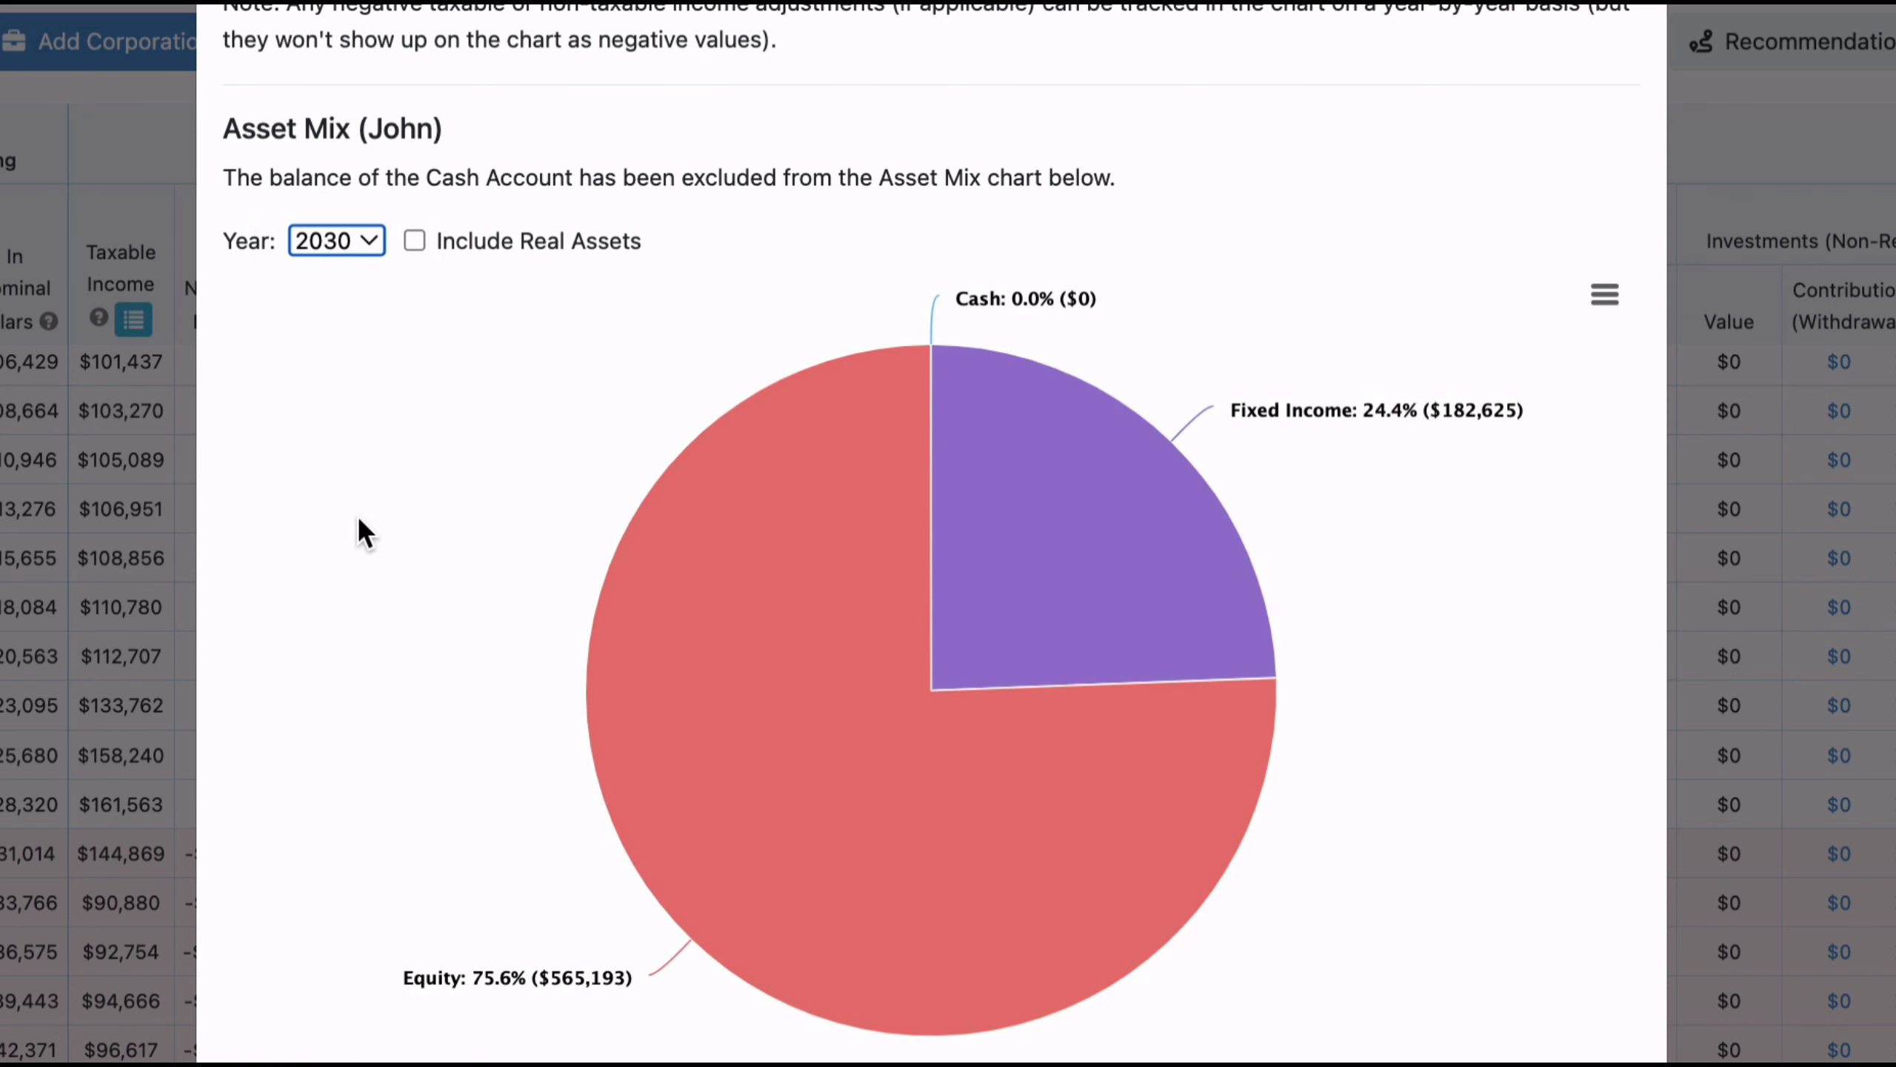
click(414, 241)
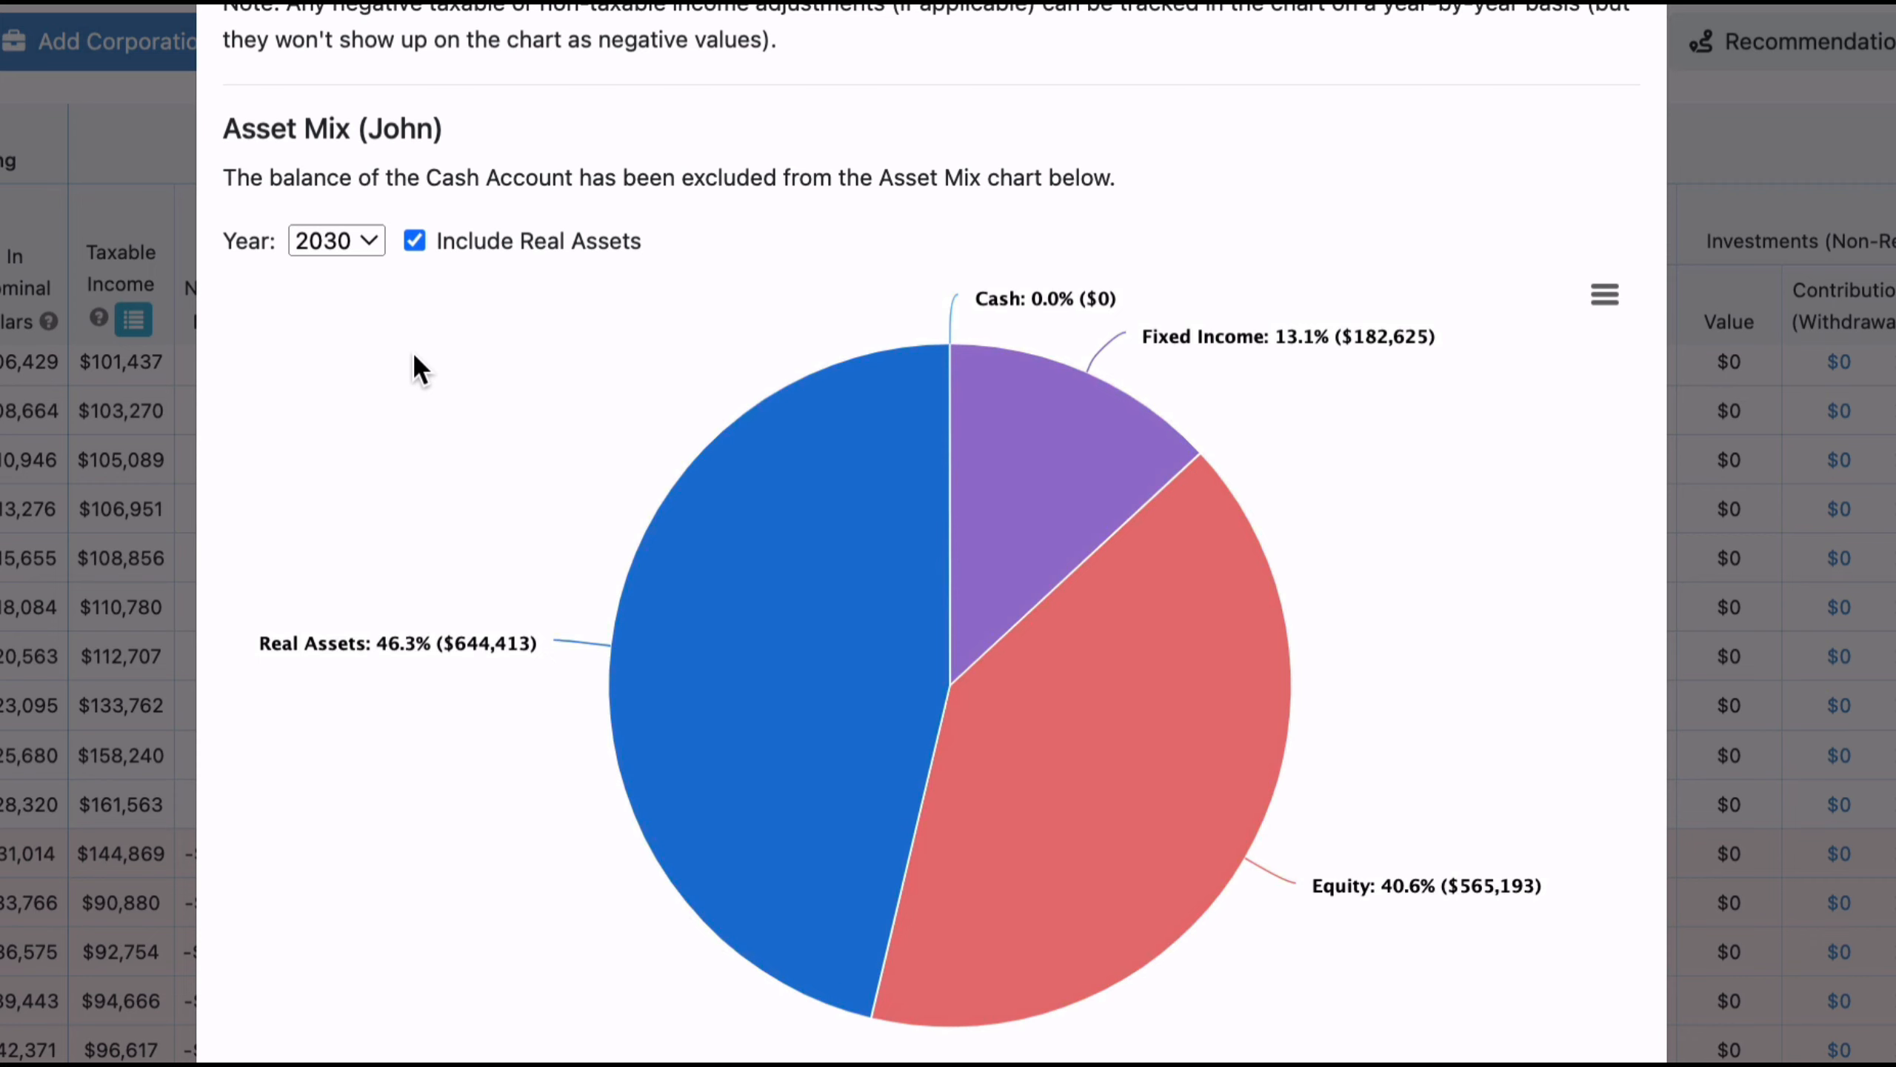
Check the export options of the Asset Mix chart and close the charts.
click(1603, 295)
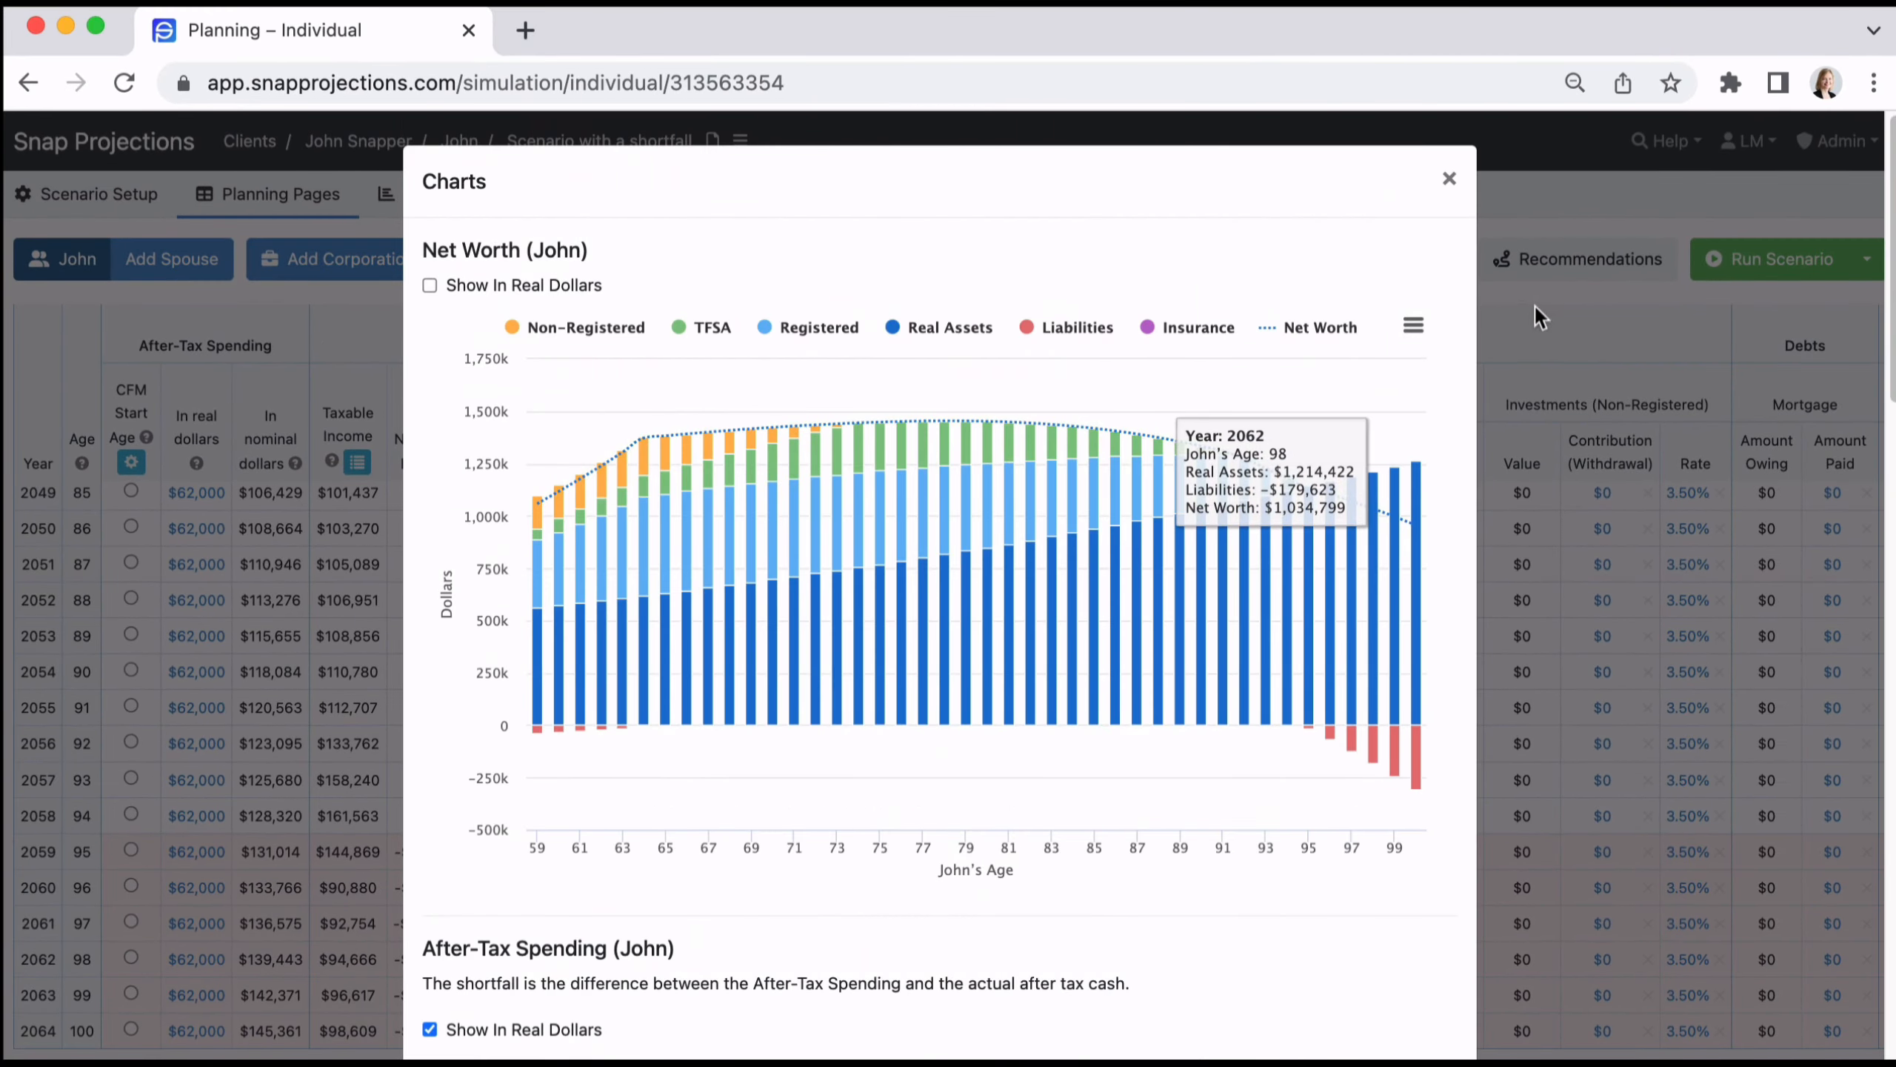
click(1536, 313)
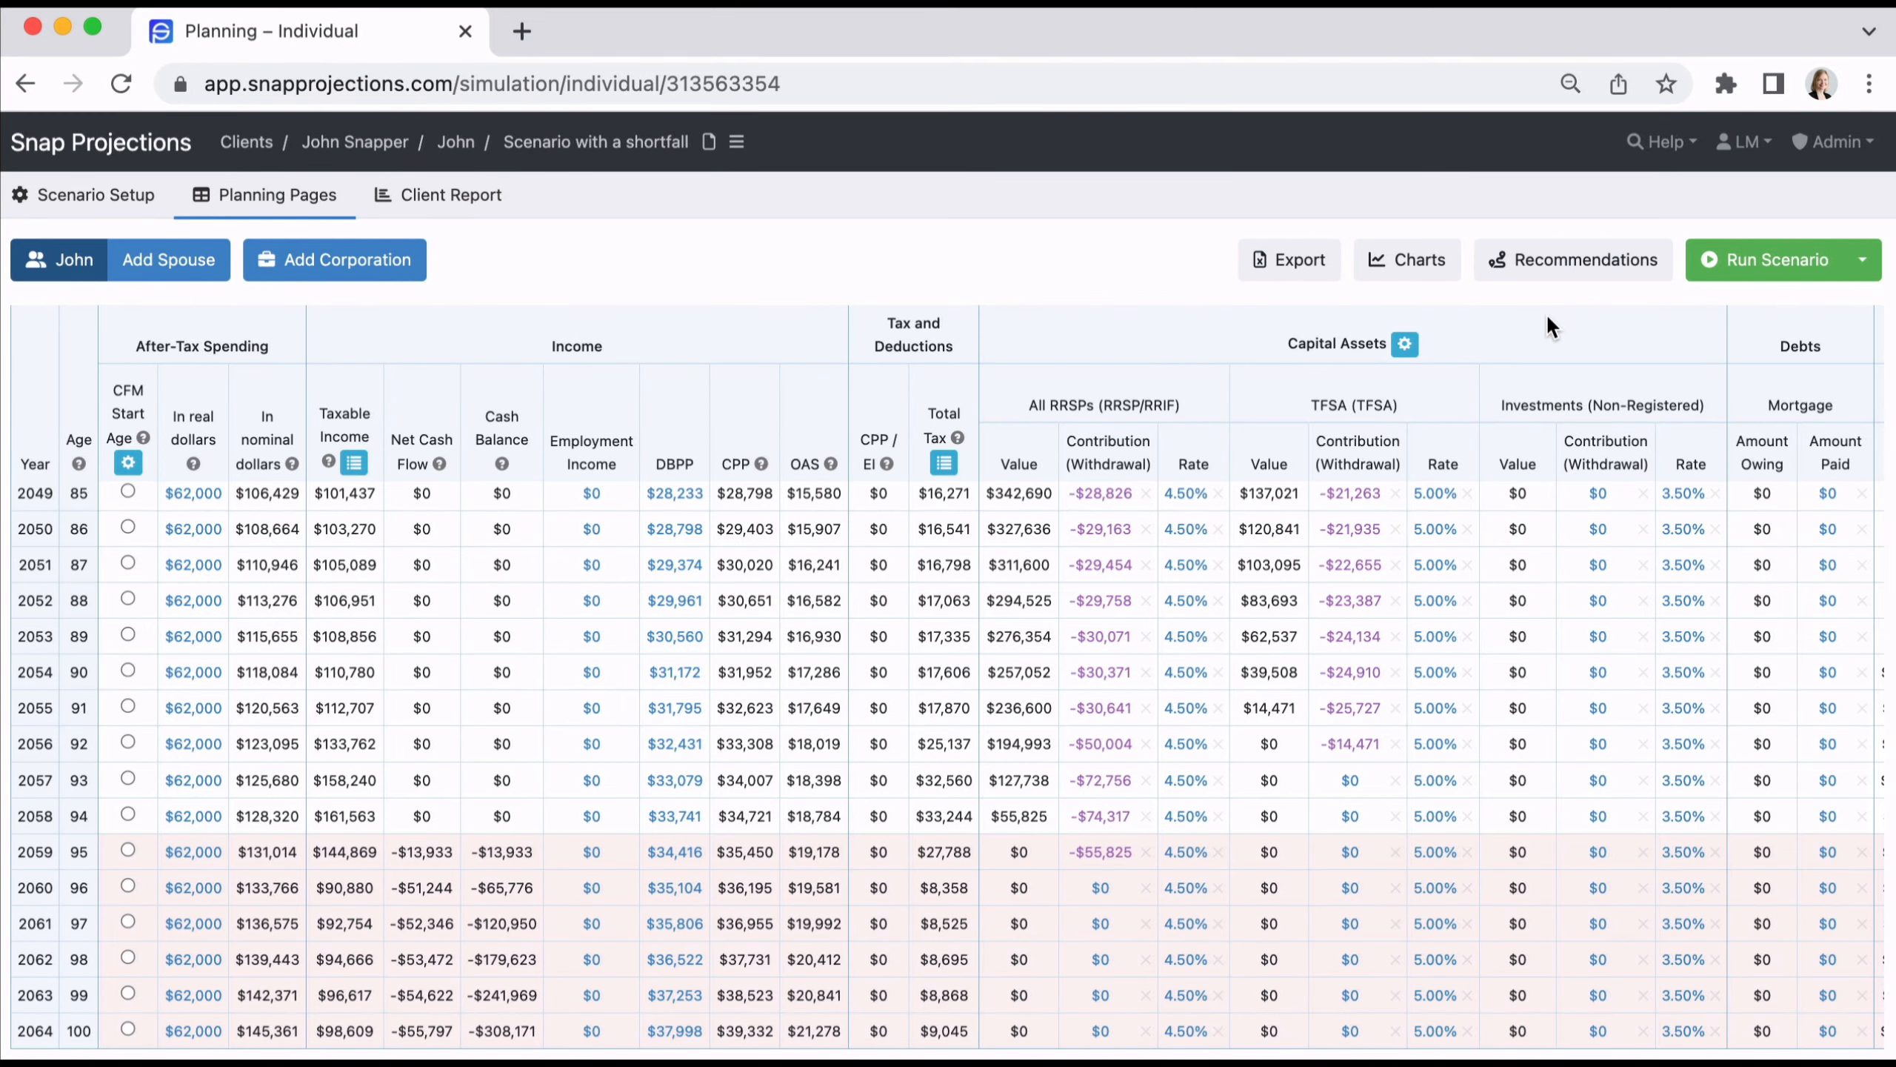
Calculate the Sustainable Spending recommendation from age 65 and apply it to a copy of the scenario.
click(1562, 261)
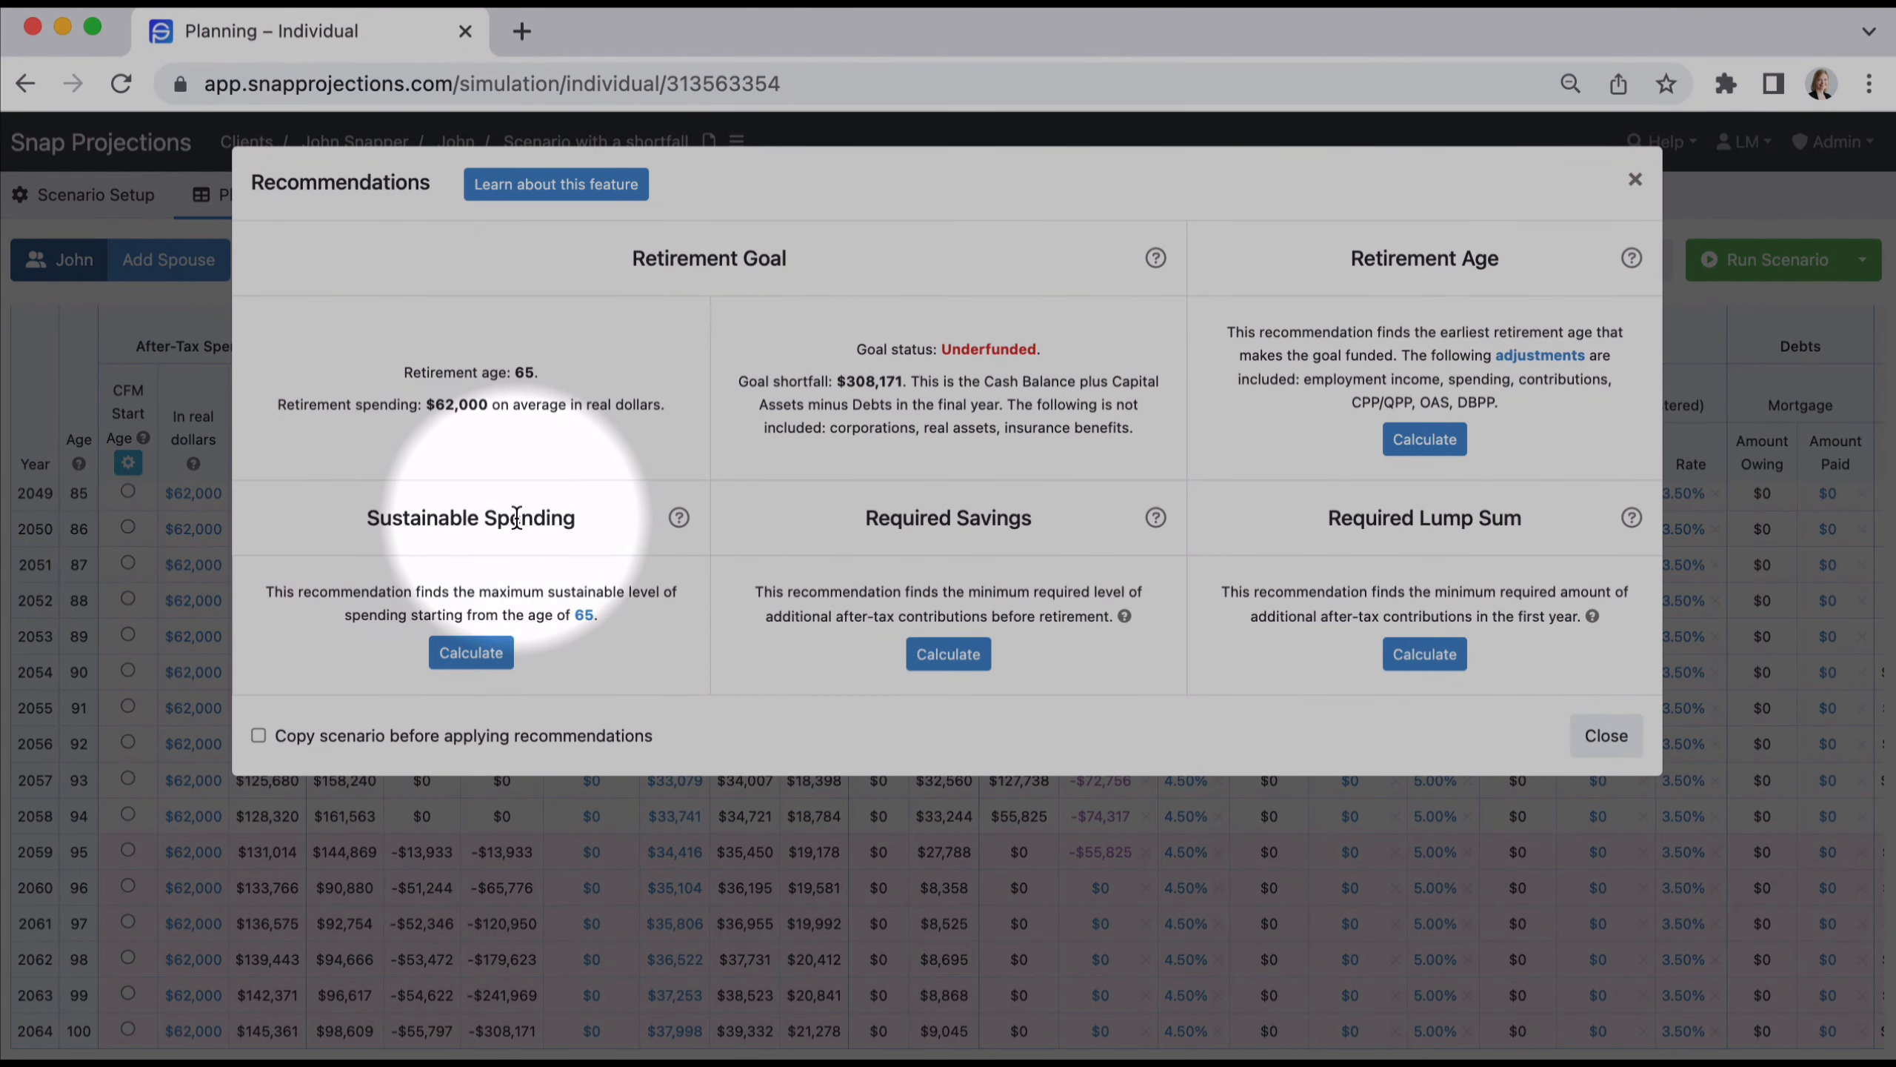
click(471, 652)
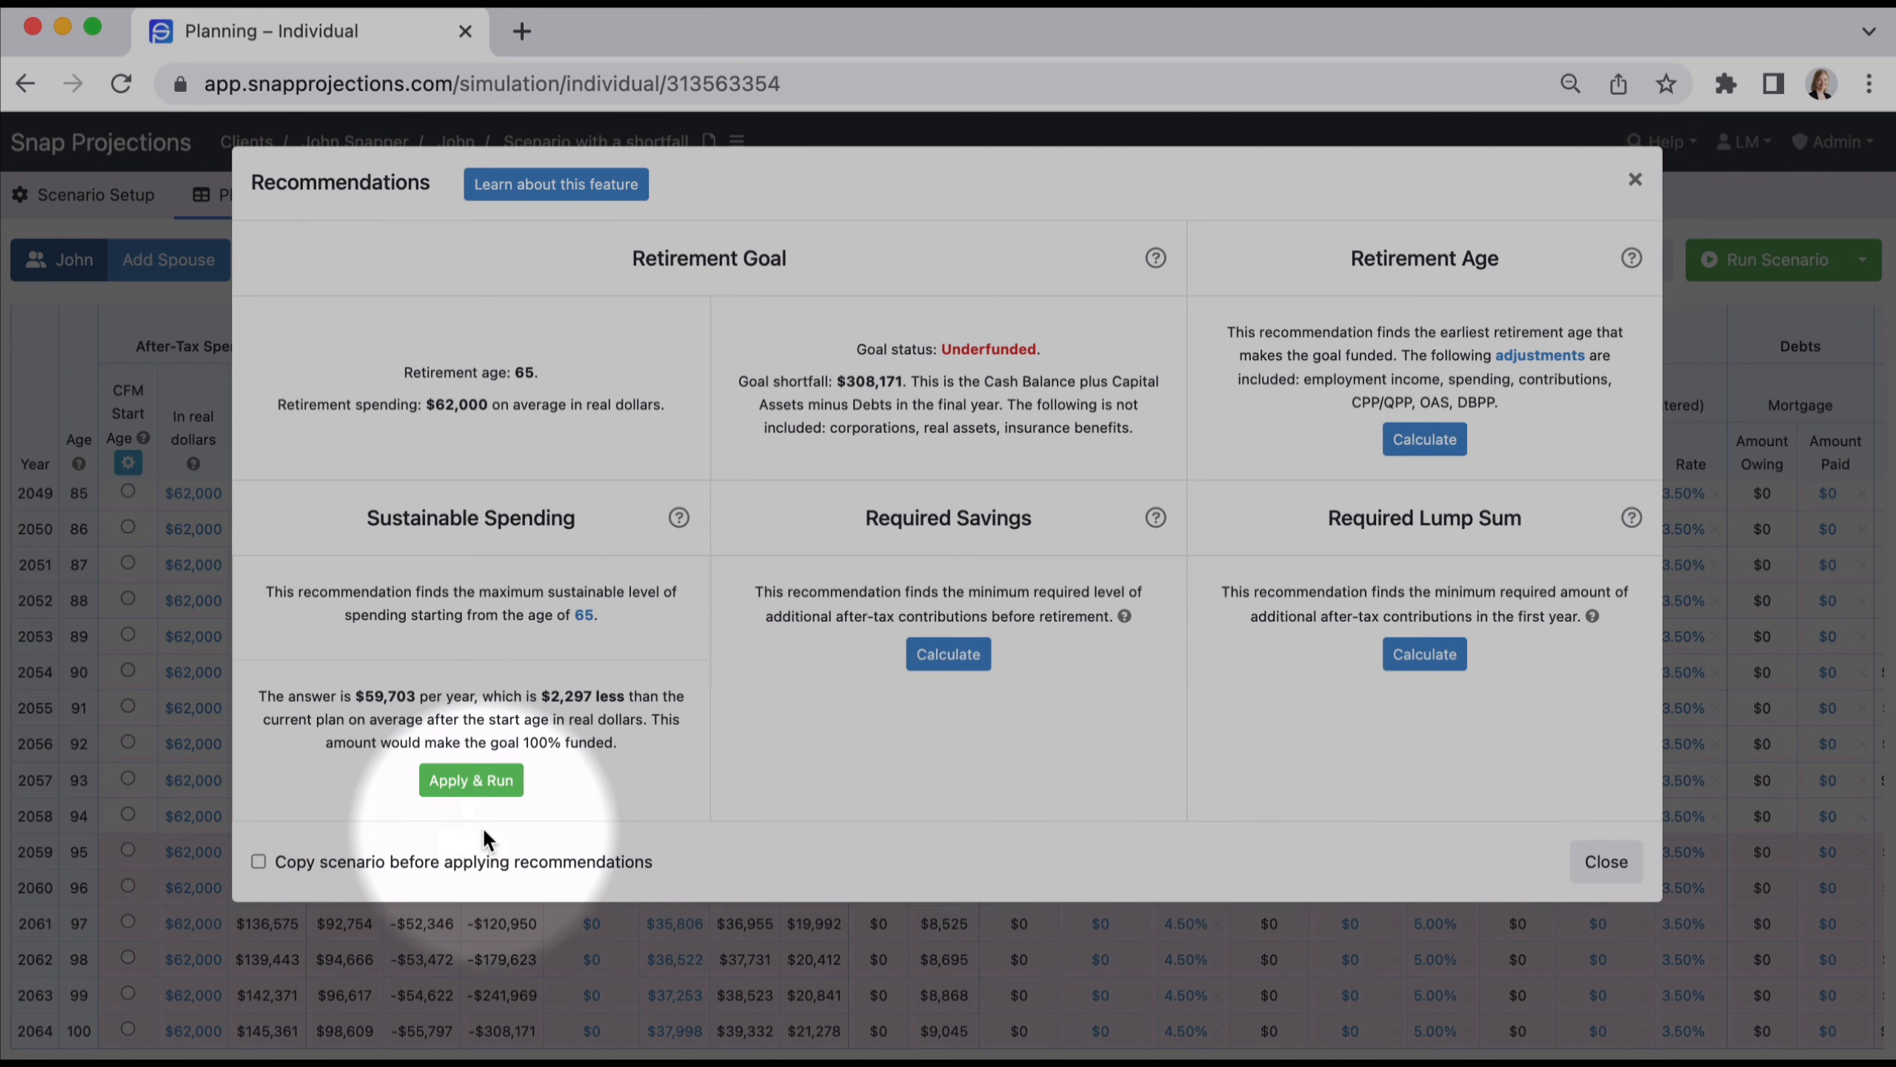
click(259, 862)
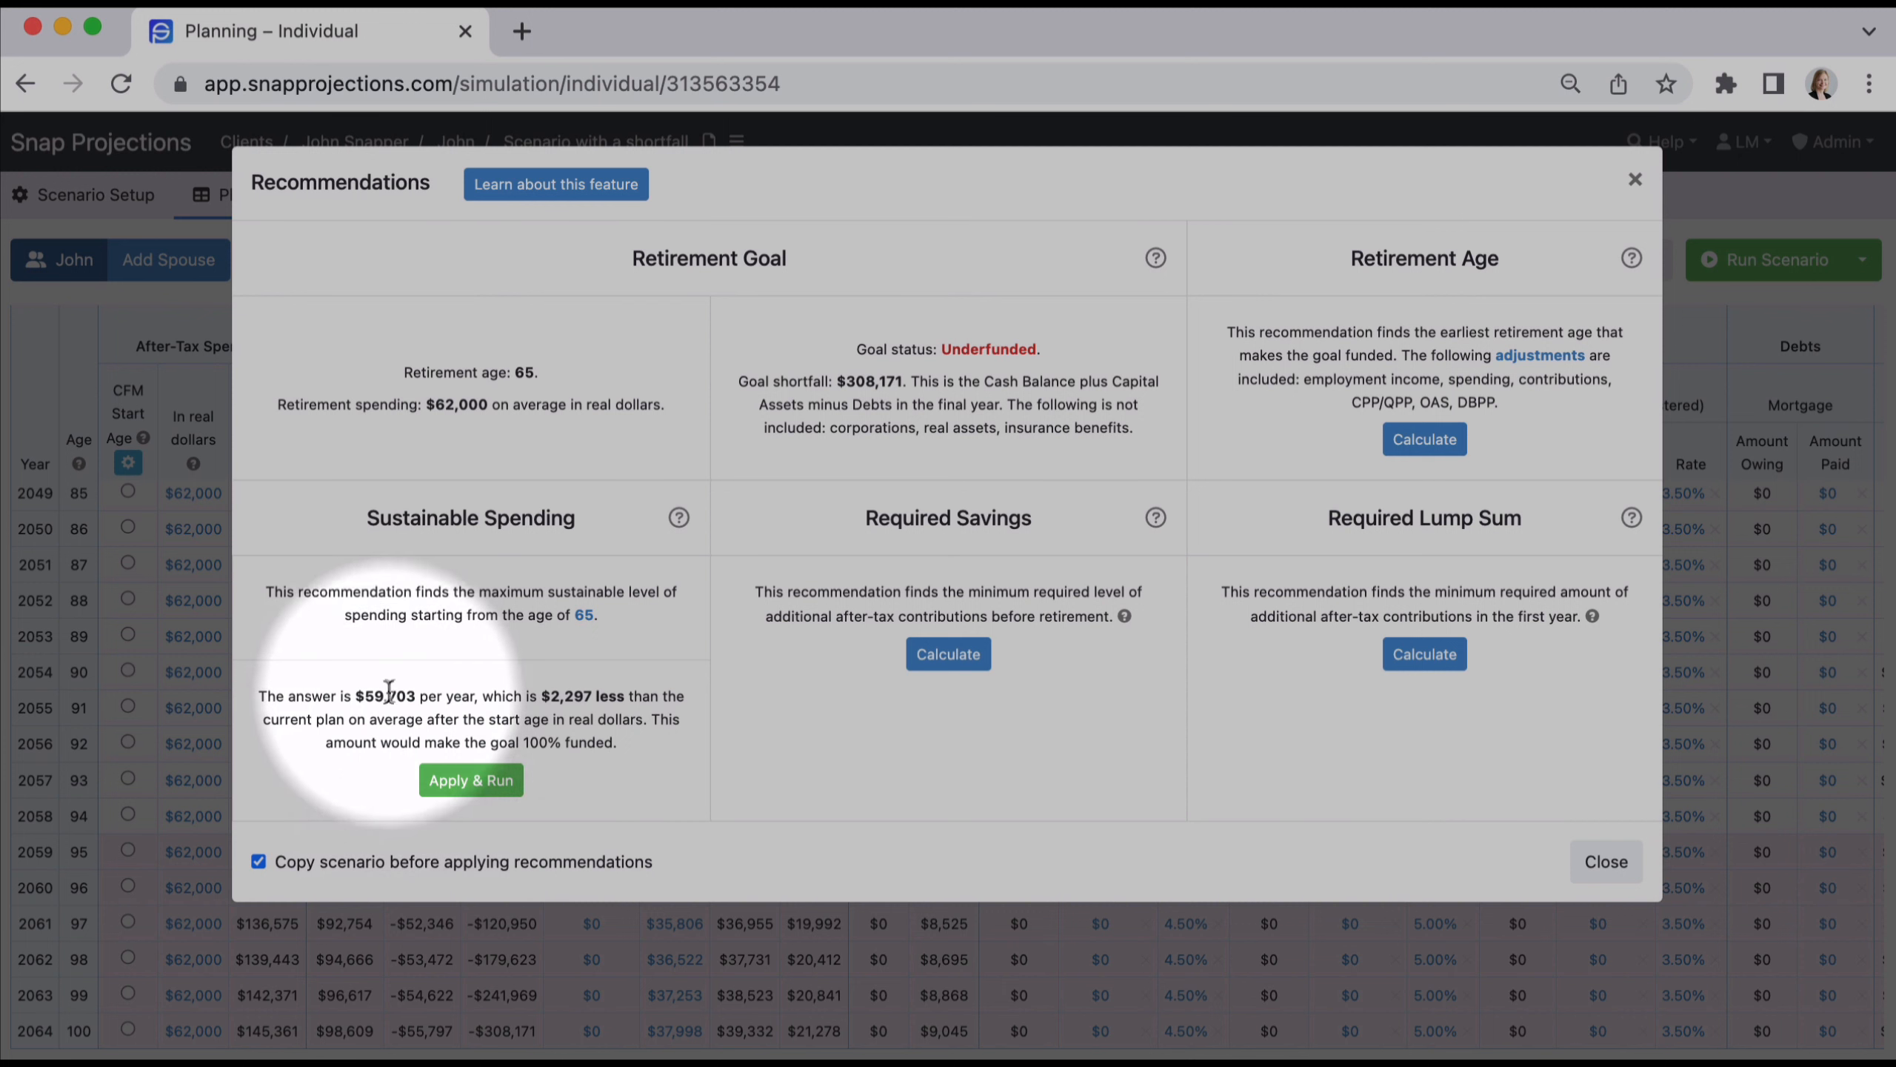
click(457, 781)
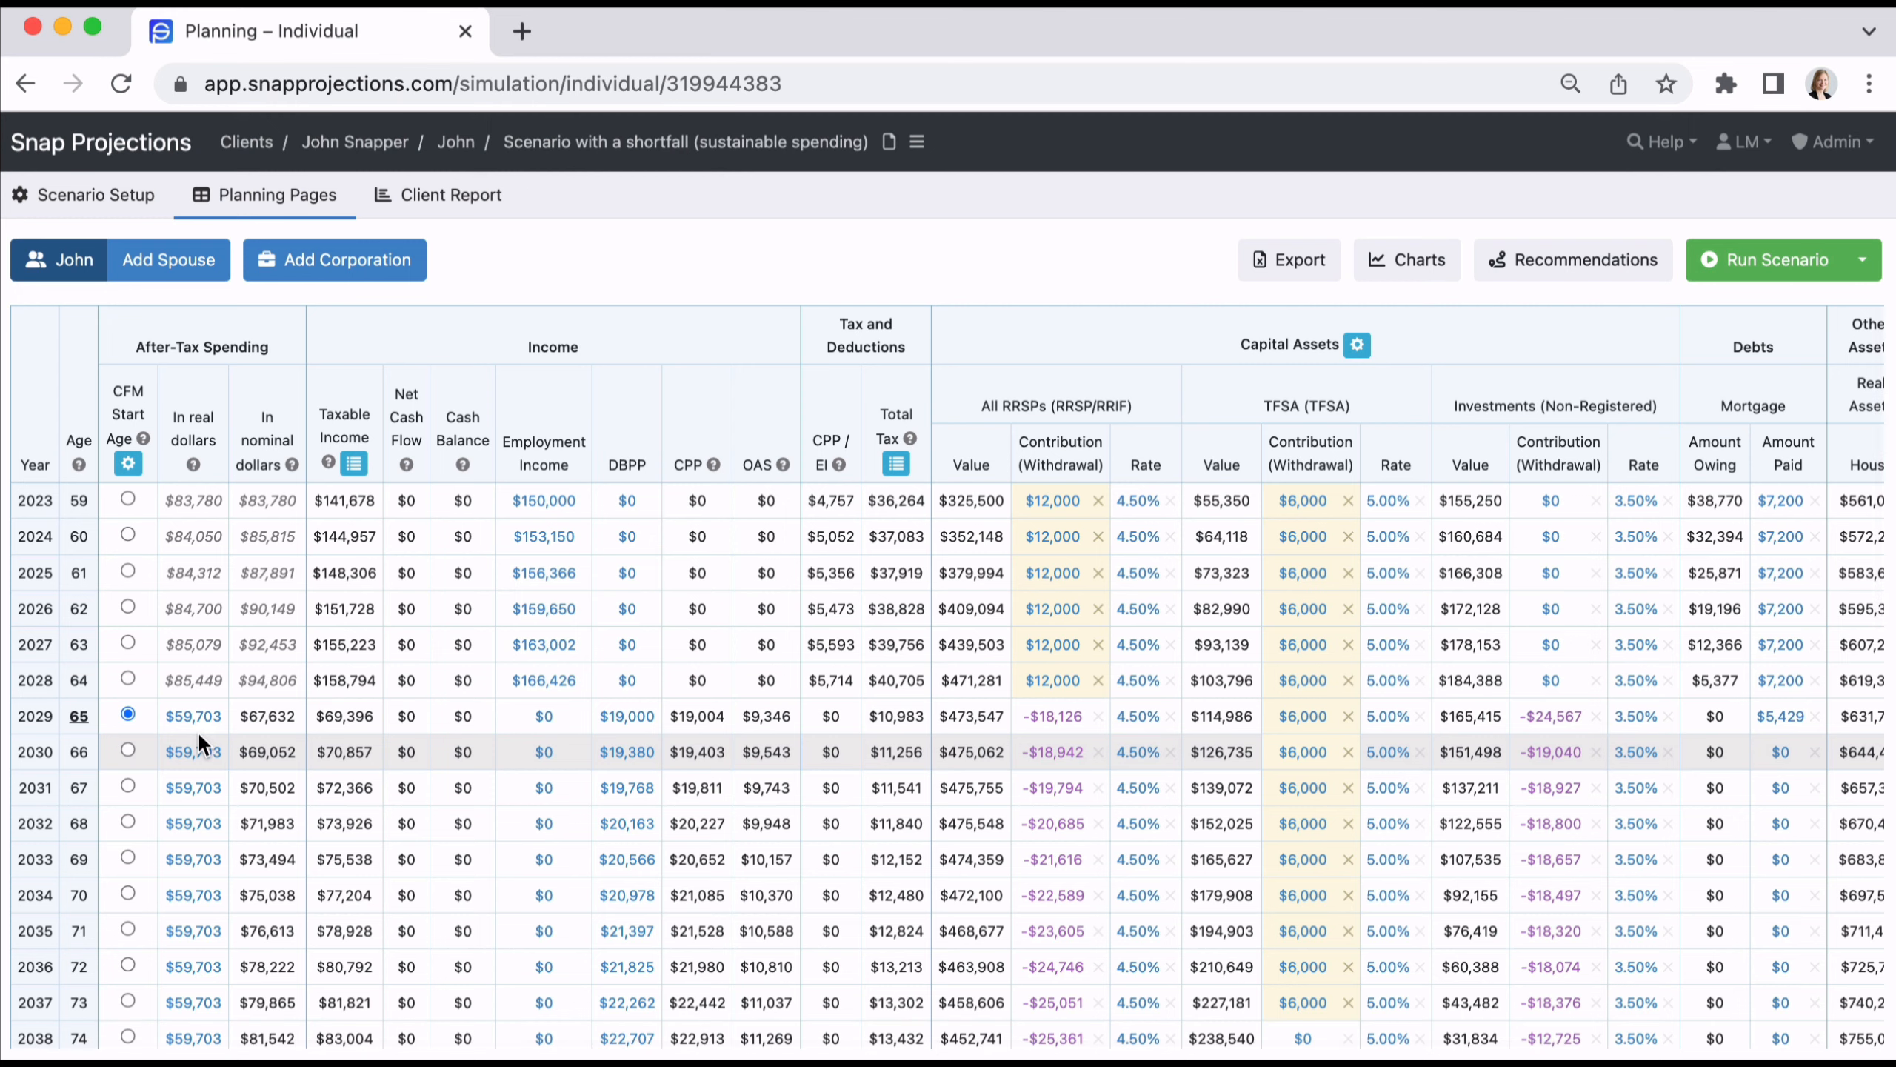
Review the sustainable spending scenario's yearly projections through the final year and its Net Worth chart.
mouse_move(195, 730)
scroll(193, 725, down, 10)
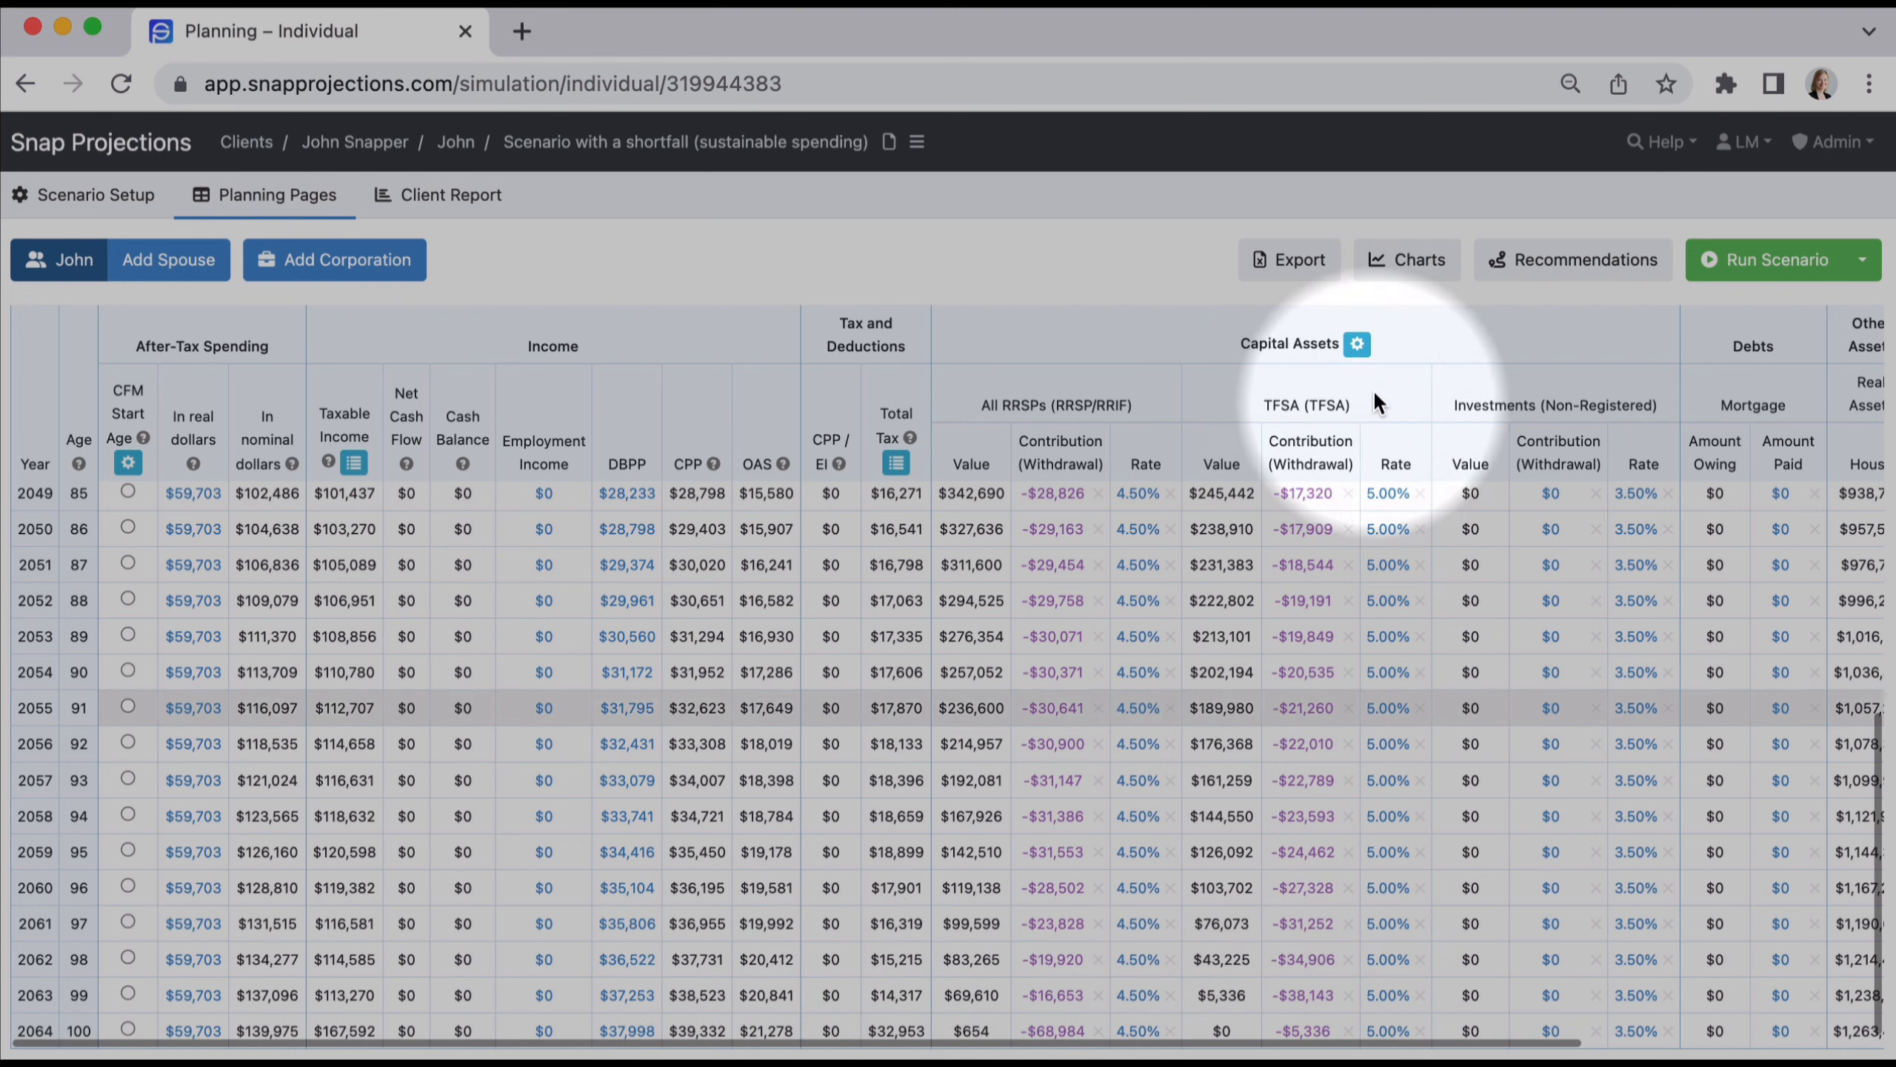
click(1390, 257)
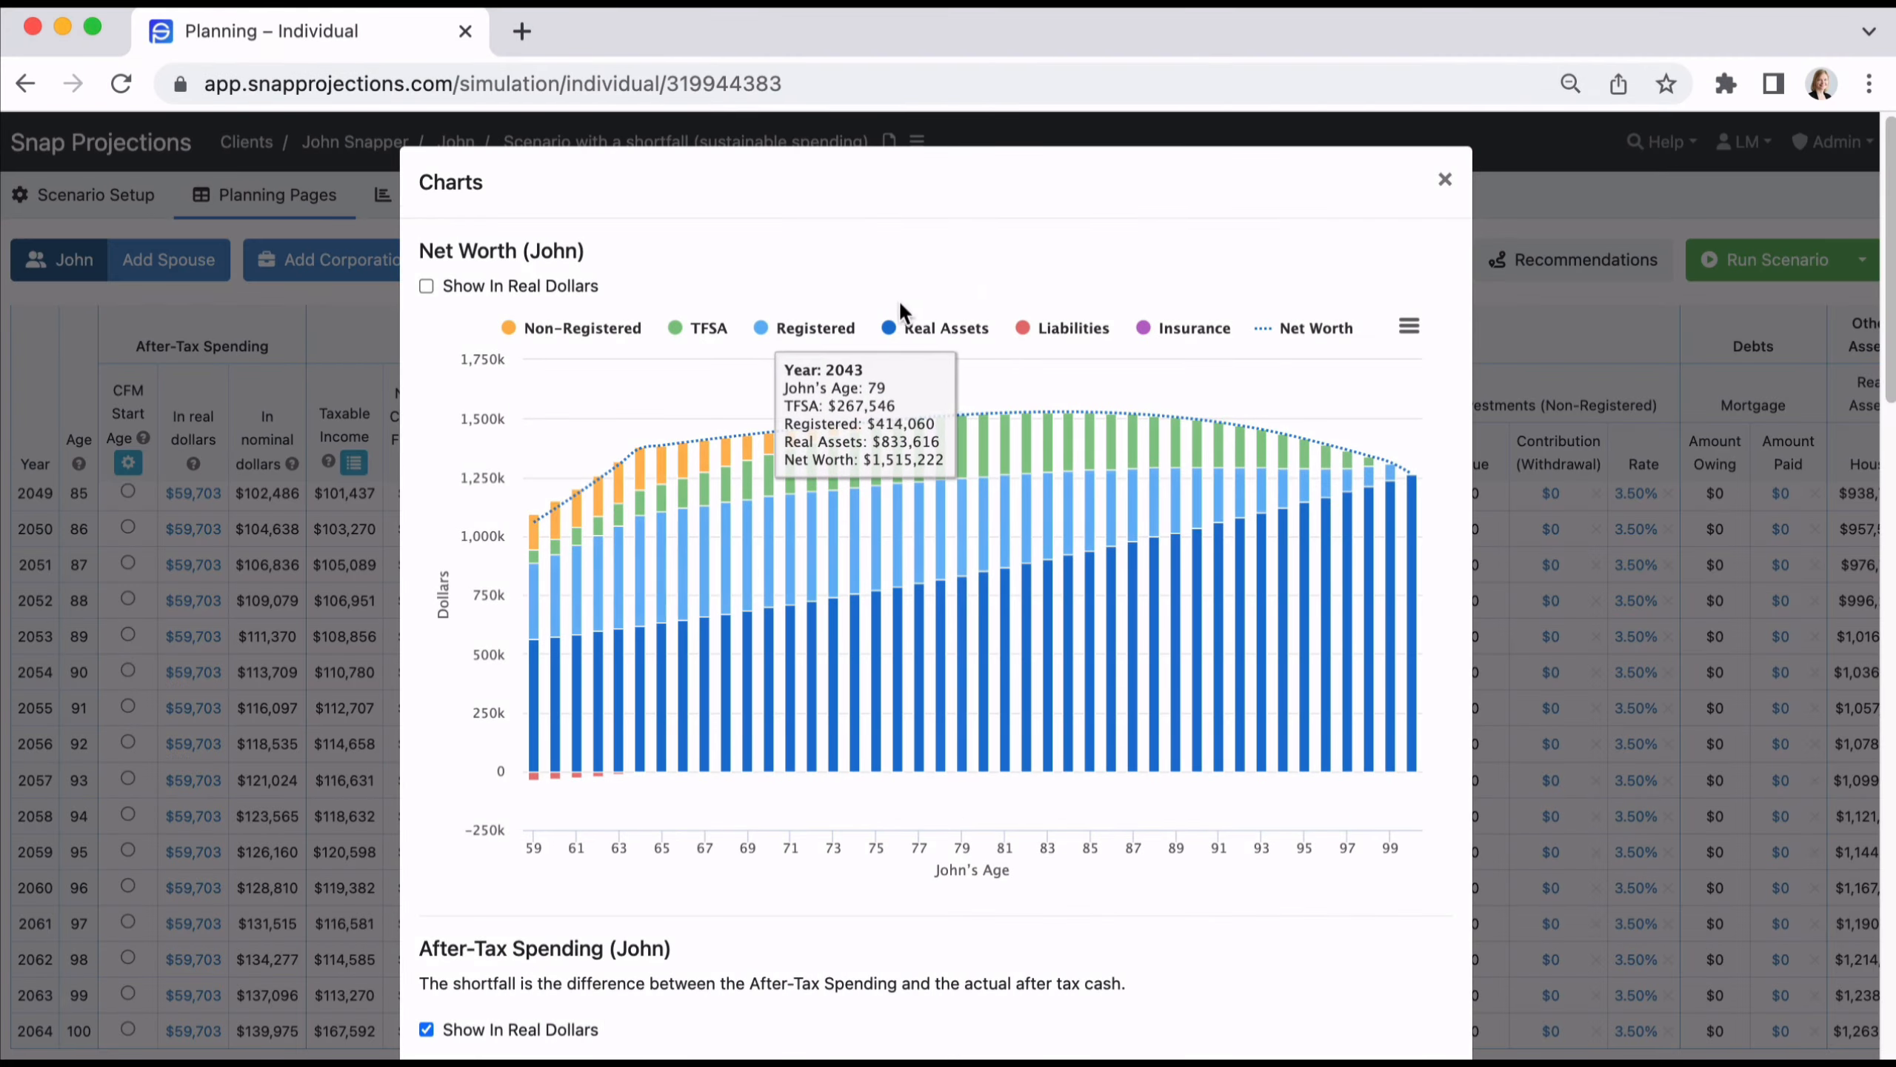
mouse_move(1402, 459)
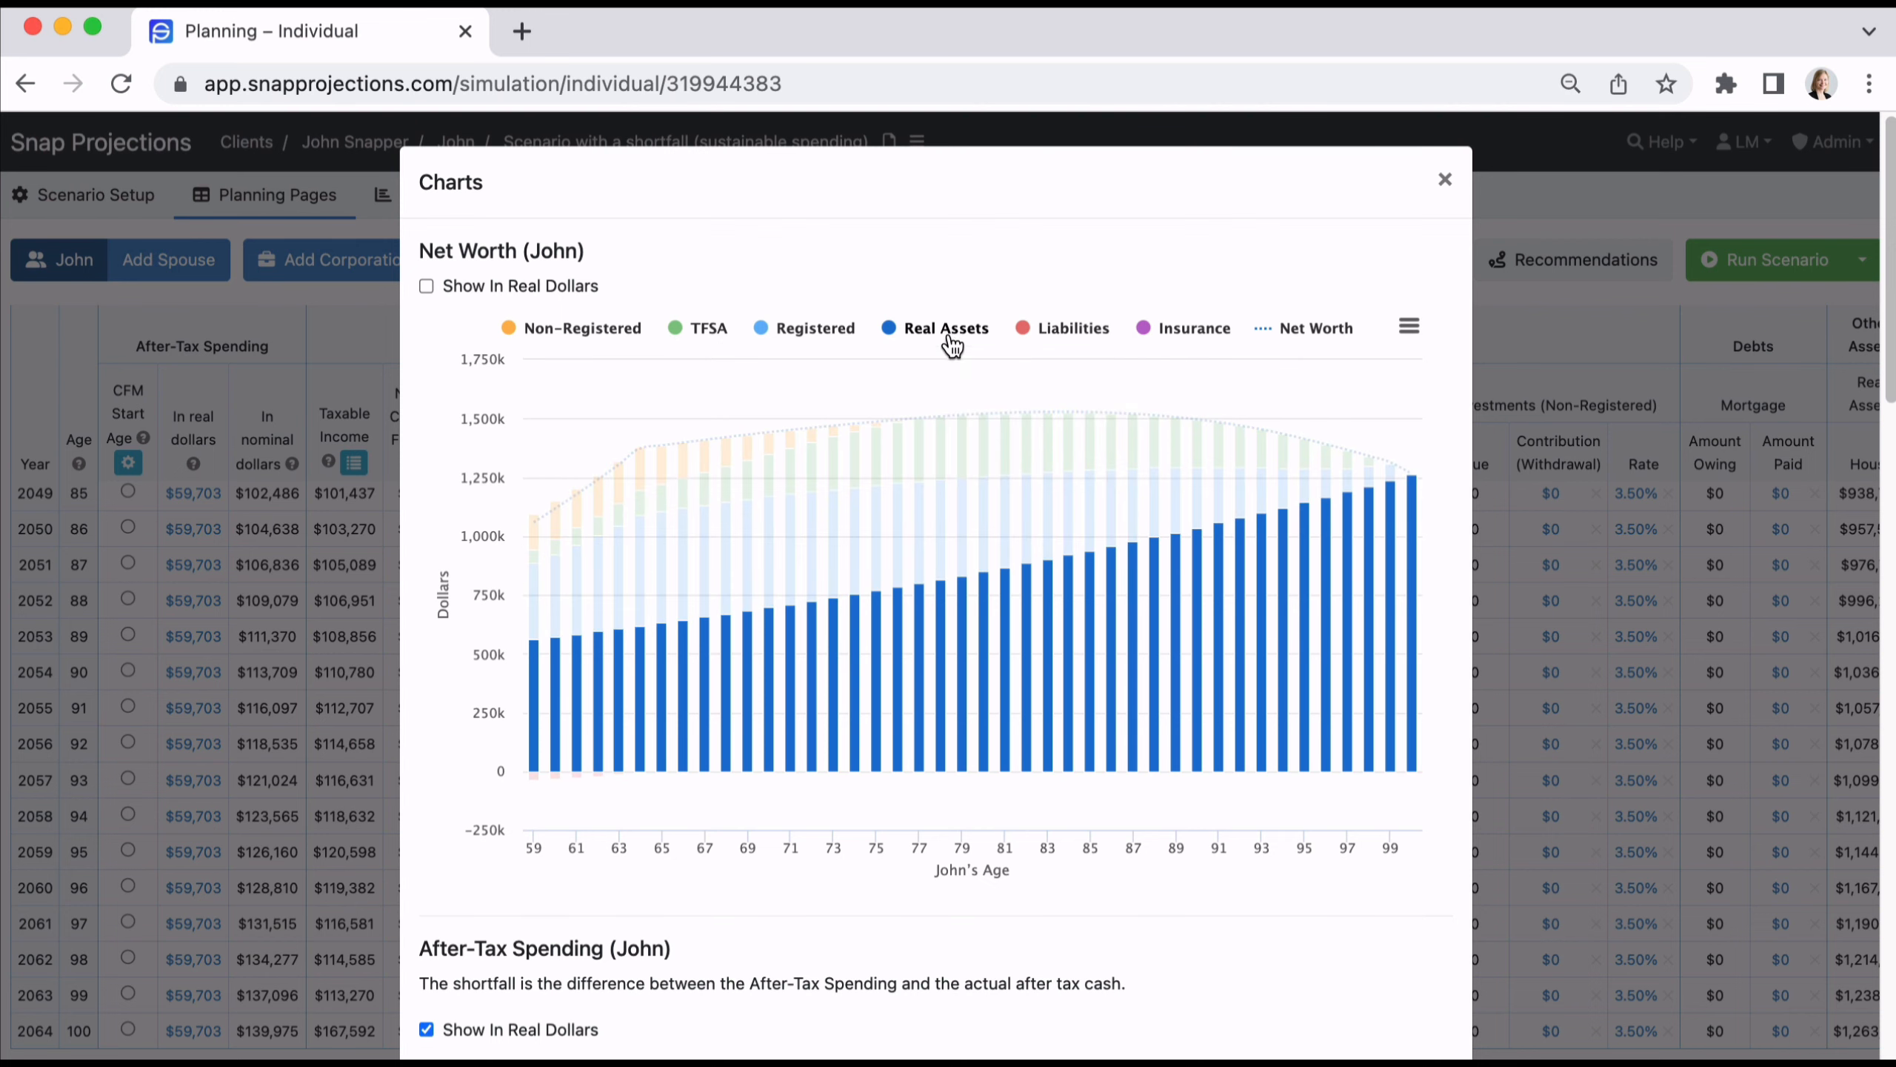
Turn off real dollars in the After-Tax Spending chart and review the Sources of Income chart.
scroll(952, 345, down, 10)
scroll(926, 373, up, 2)
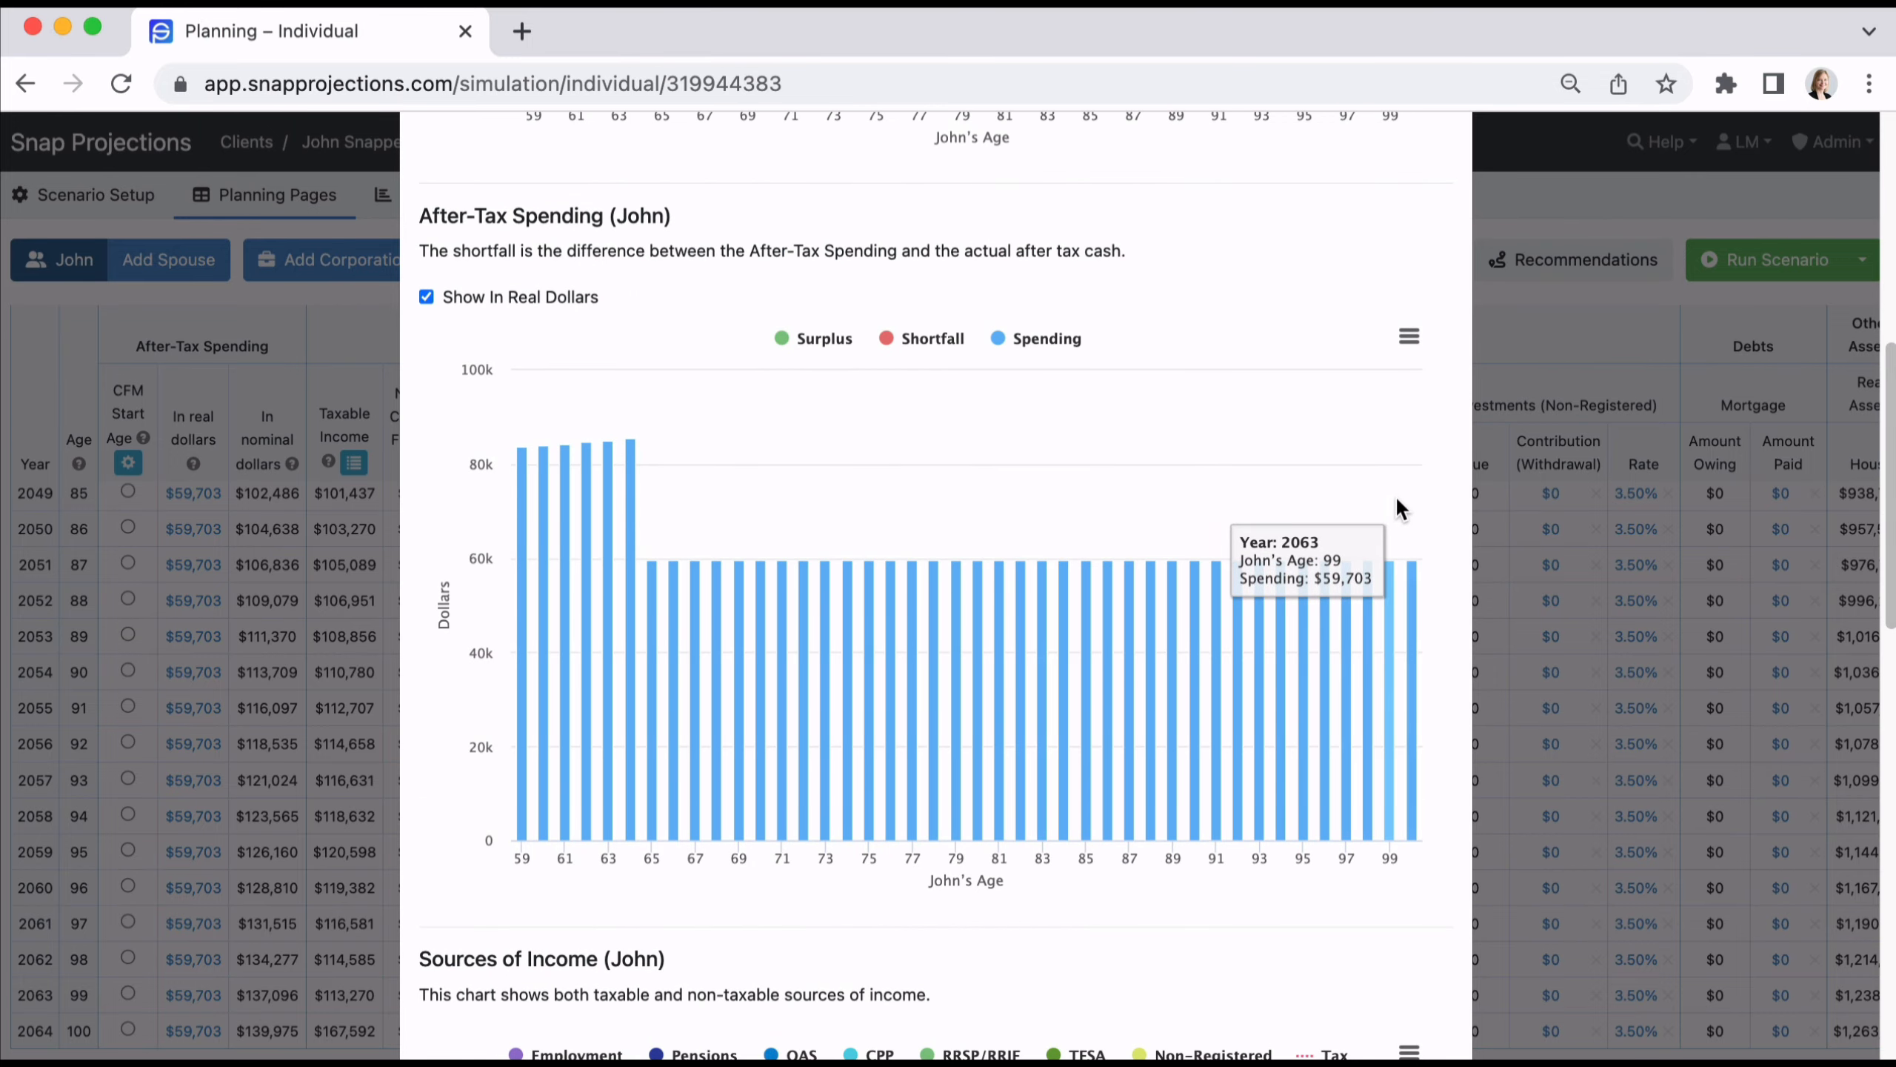
click(426, 297)
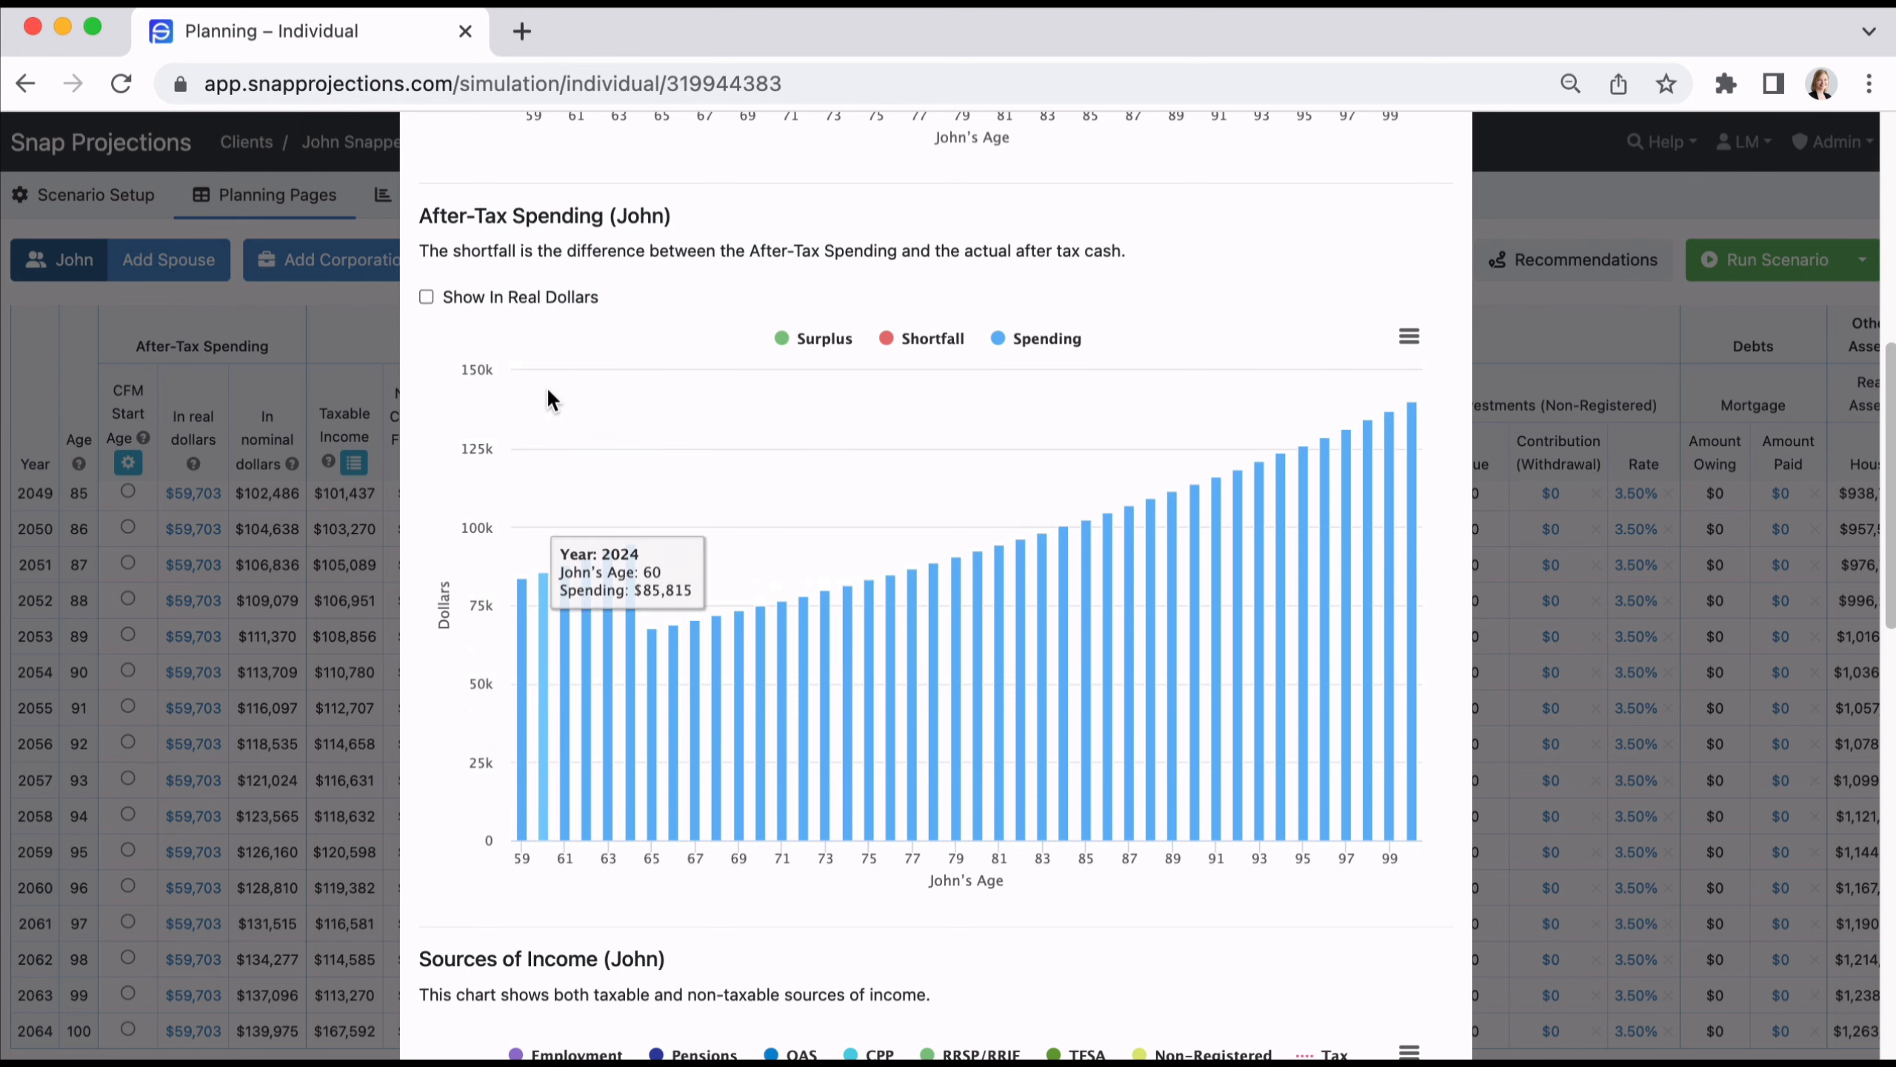
scroll(860, 437, down, 3)
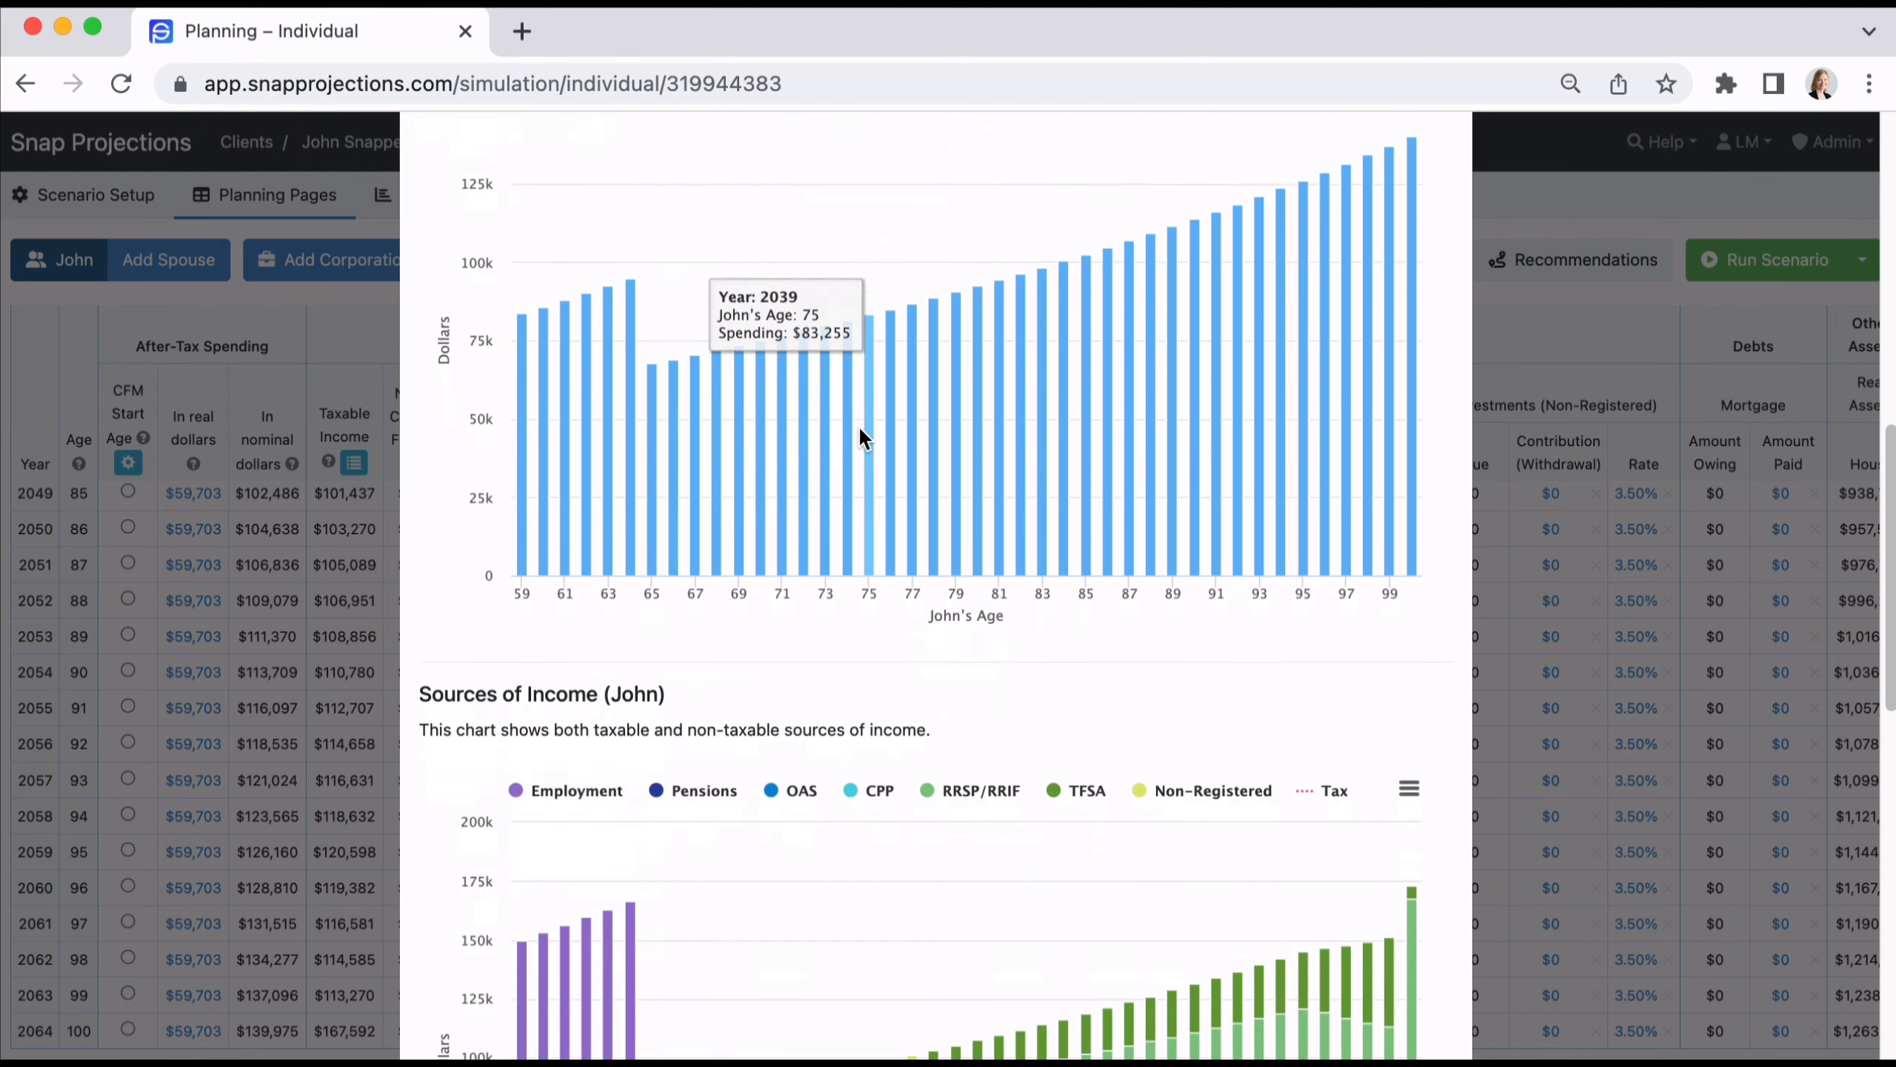
scroll(860, 437, down, 5)
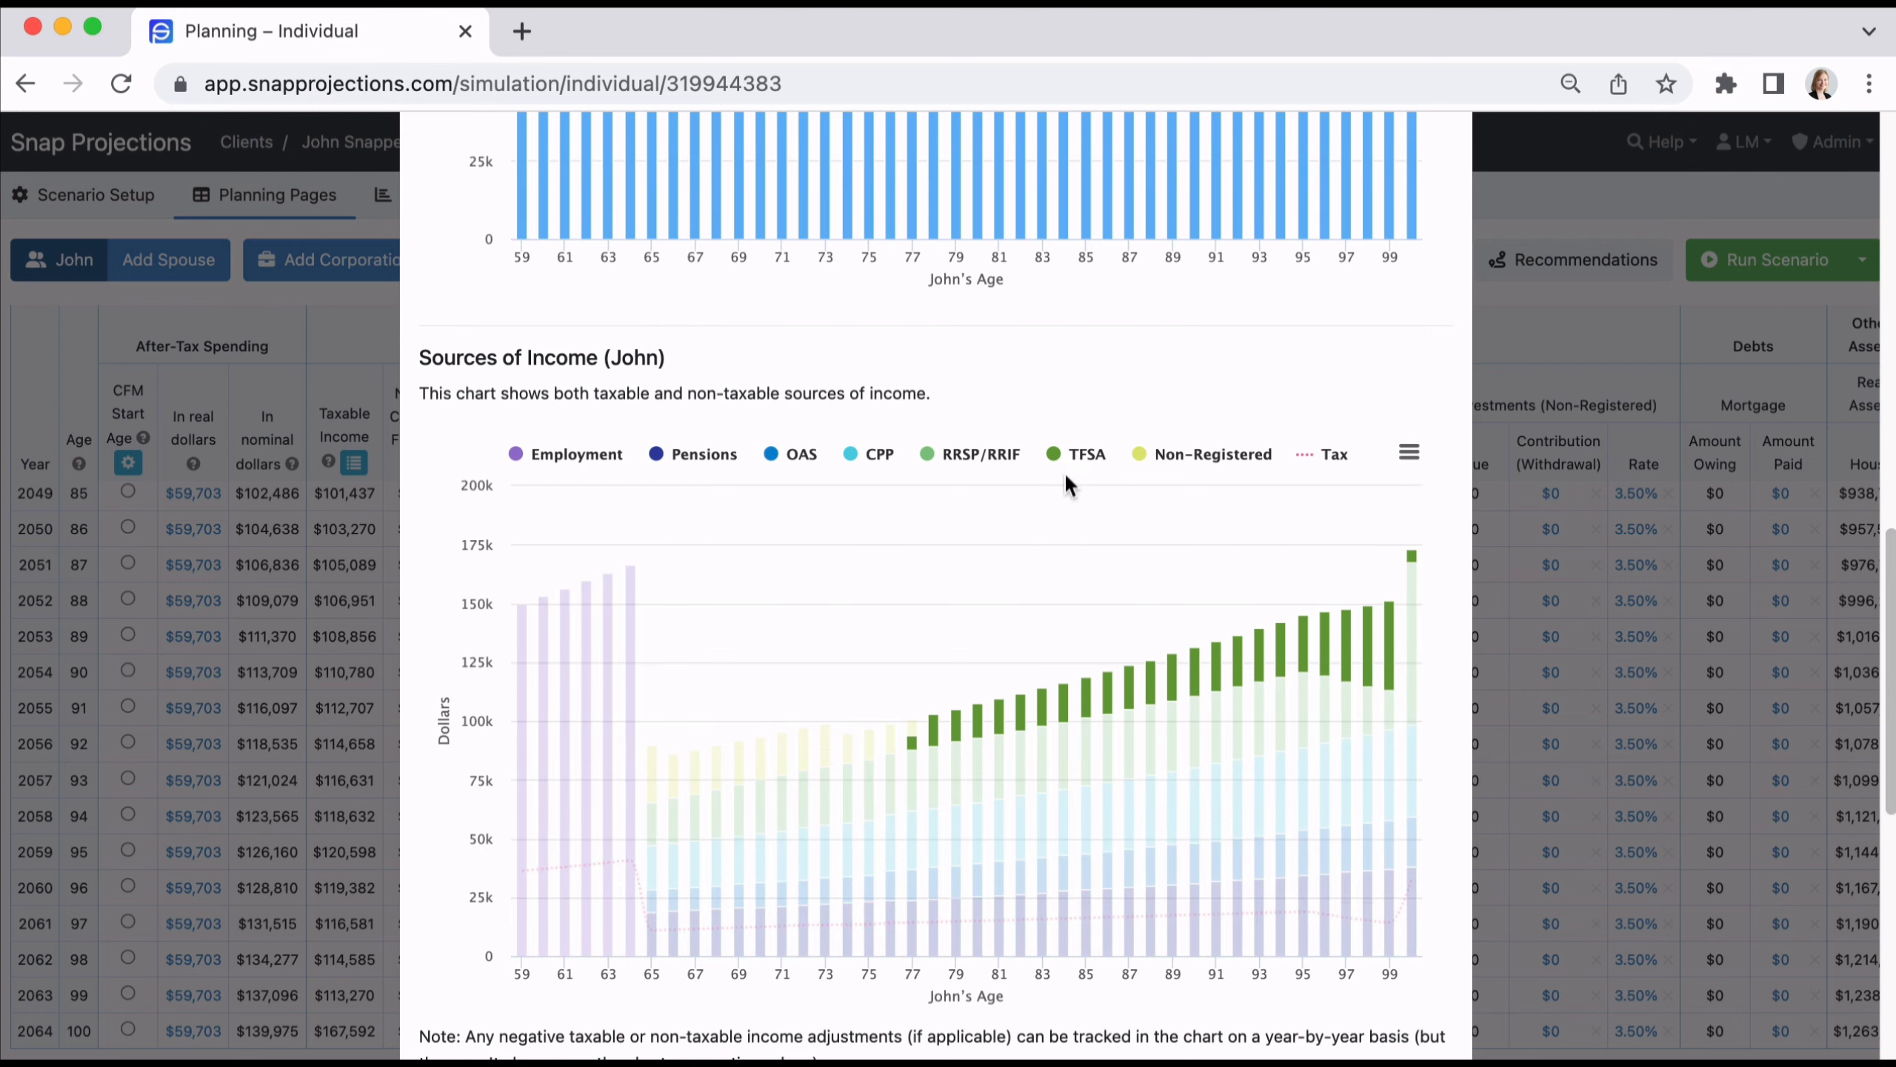
click(1511, 357)
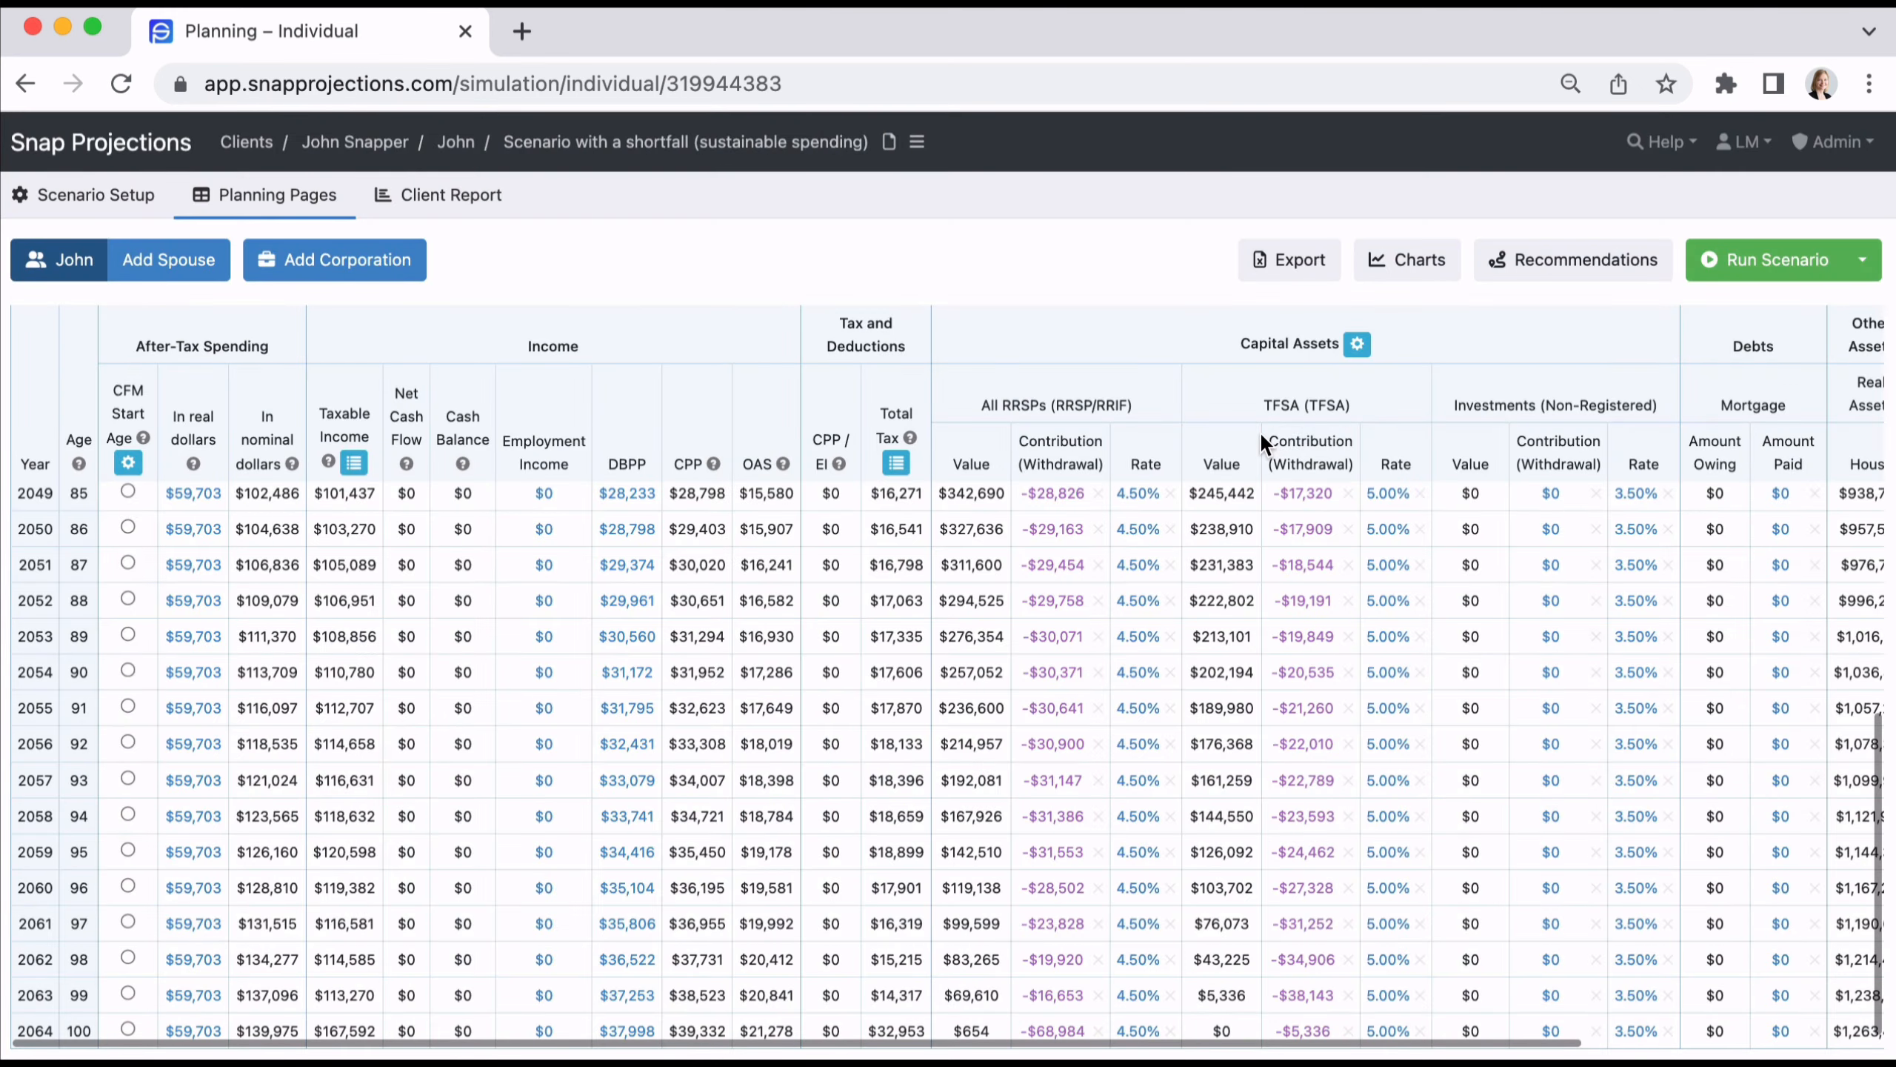
Switch to the scenario "Scenario - sell the home at age 85".
click(920, 146)
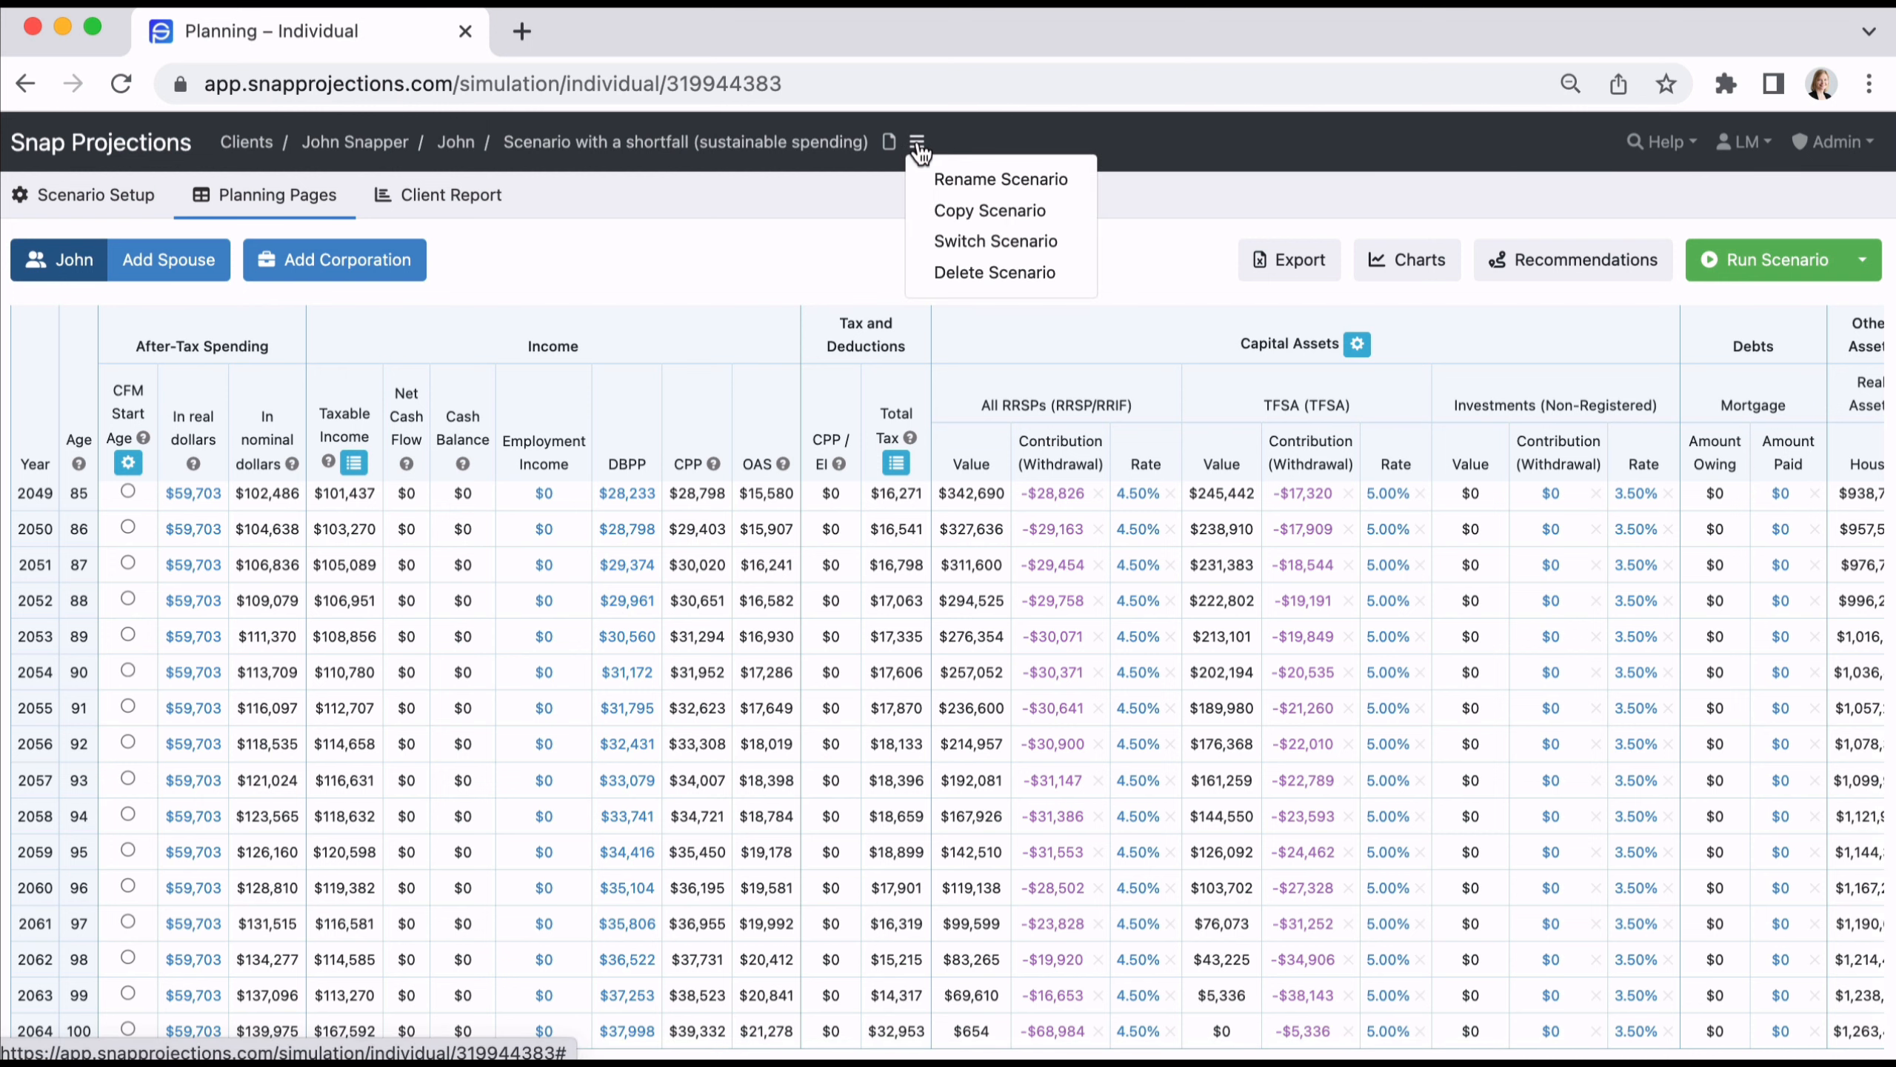
click(972, 238)
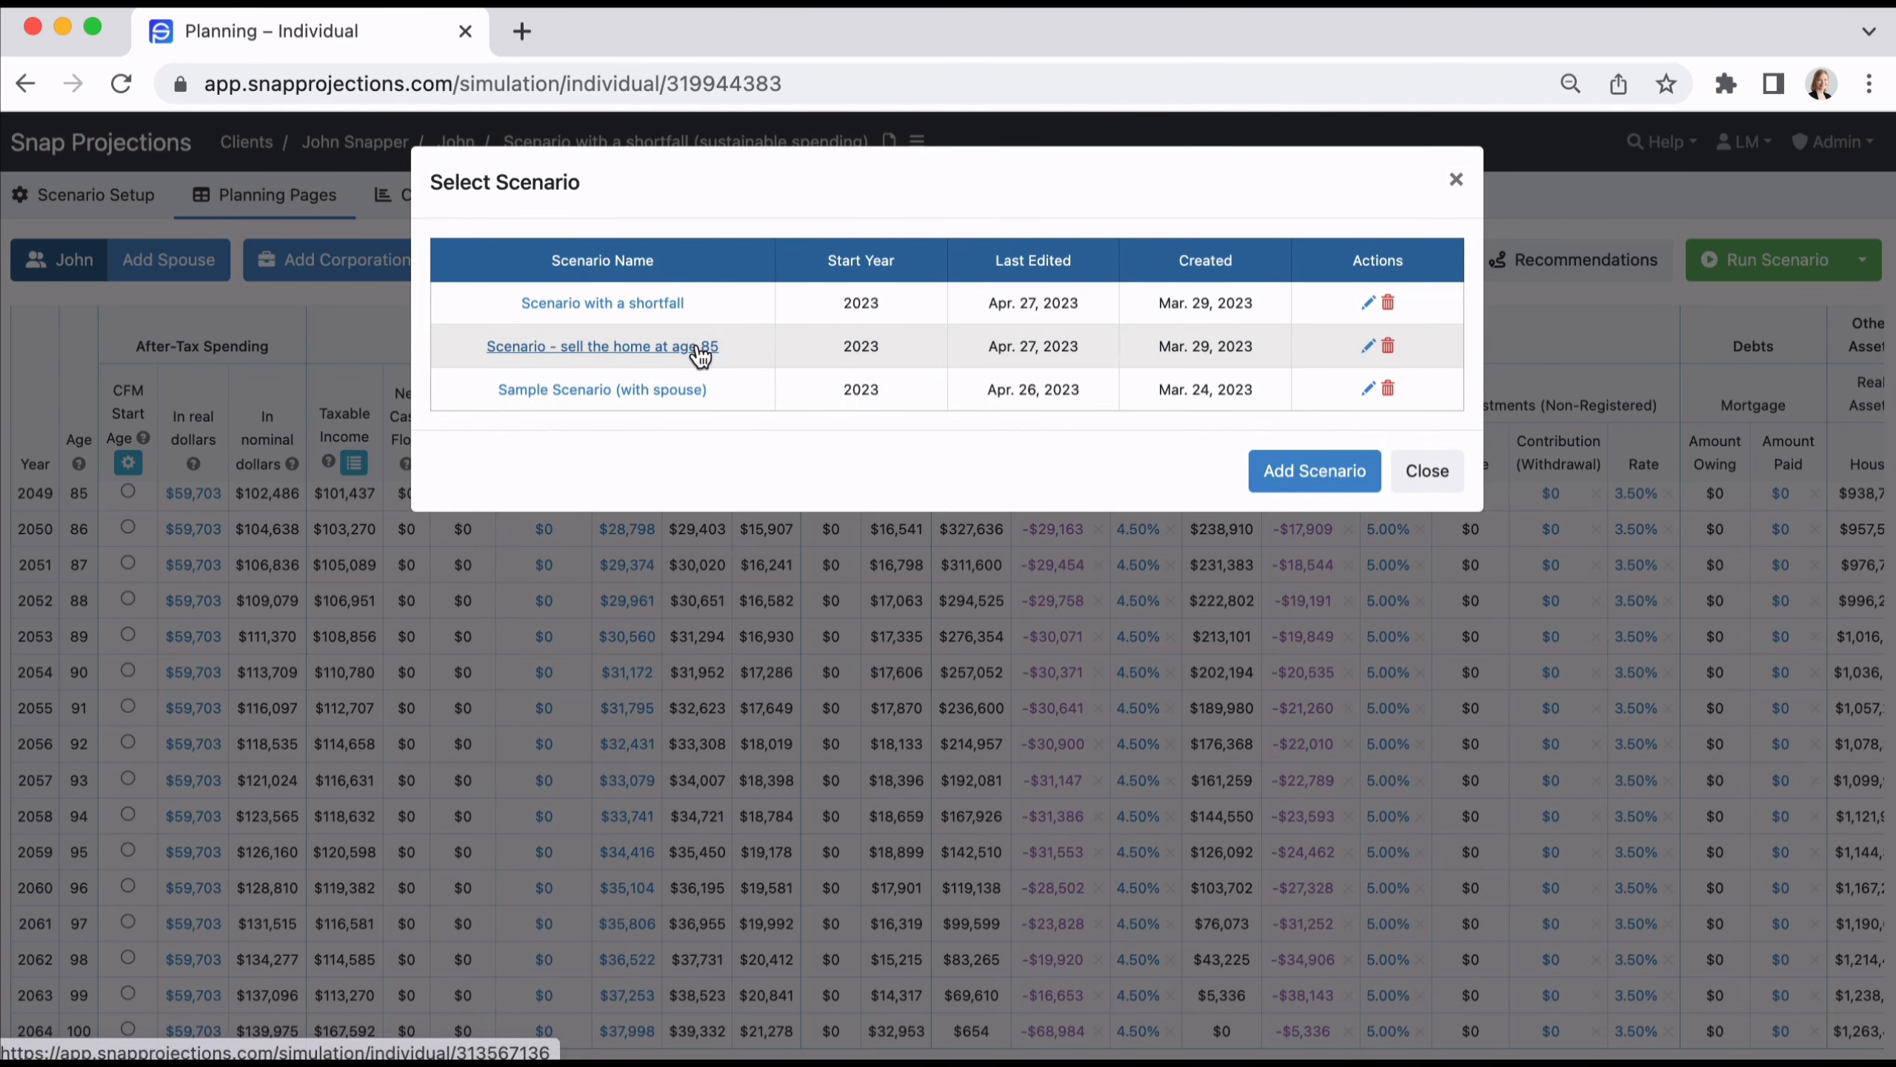
click(697, 348)
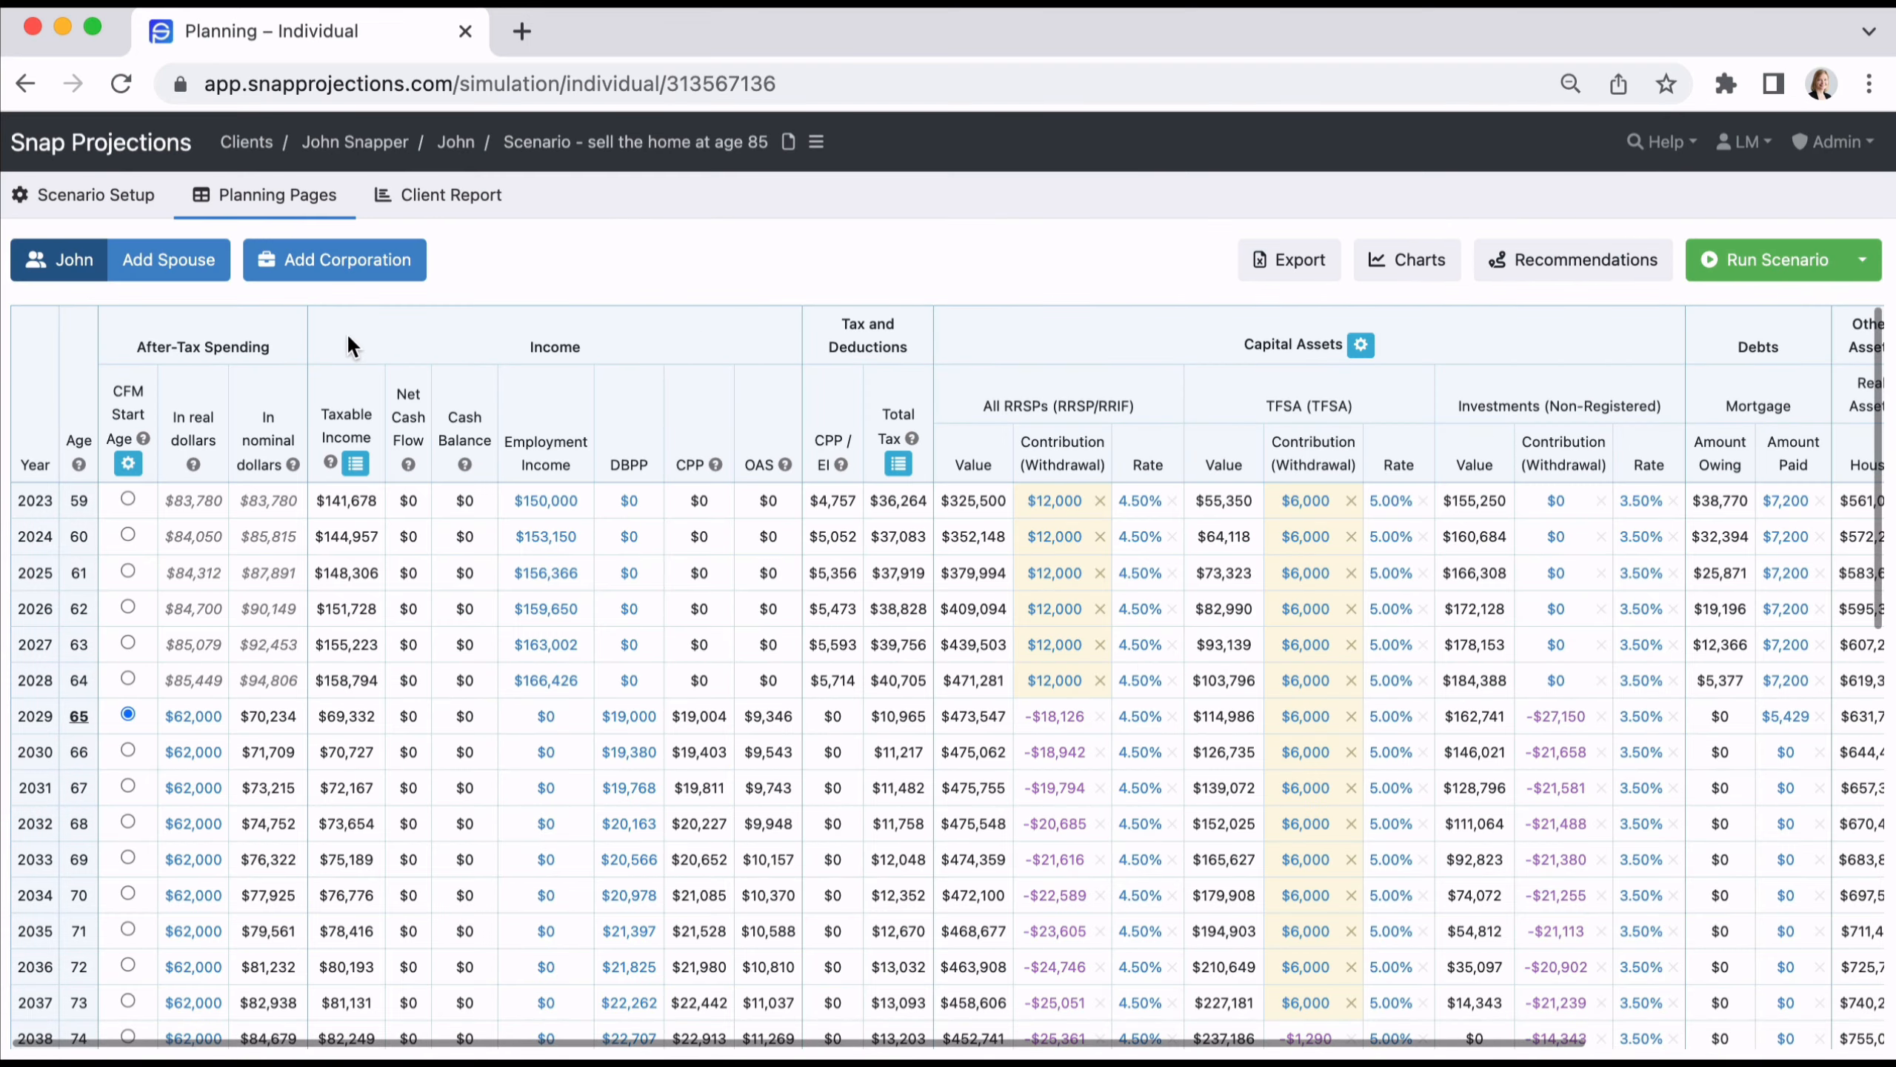
Examine the spending, RRSP withdrawals, TFSA and non-registered contributions, and house value around age 85 in the planning table.
scroll(198, 697, down, 1)
scroll(200, 688, down, 10)
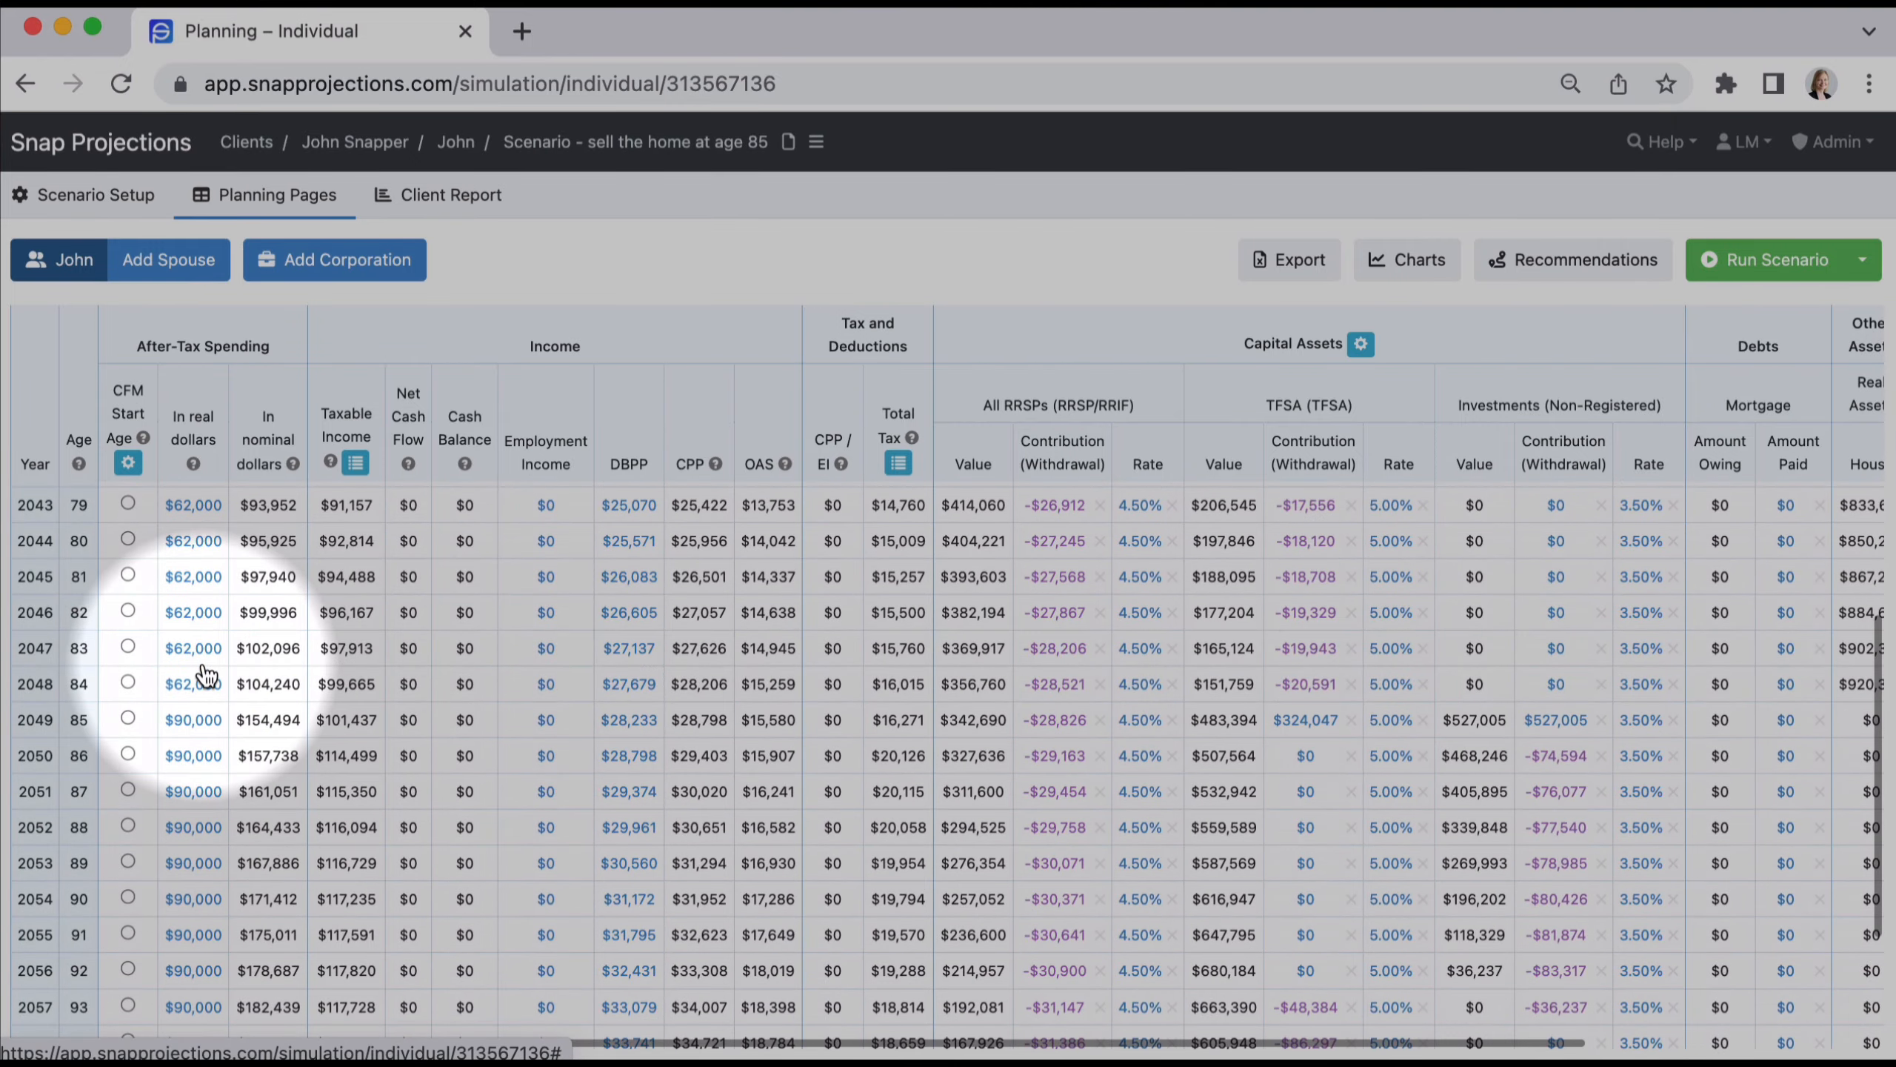
scroll(200, 665, down, 2)
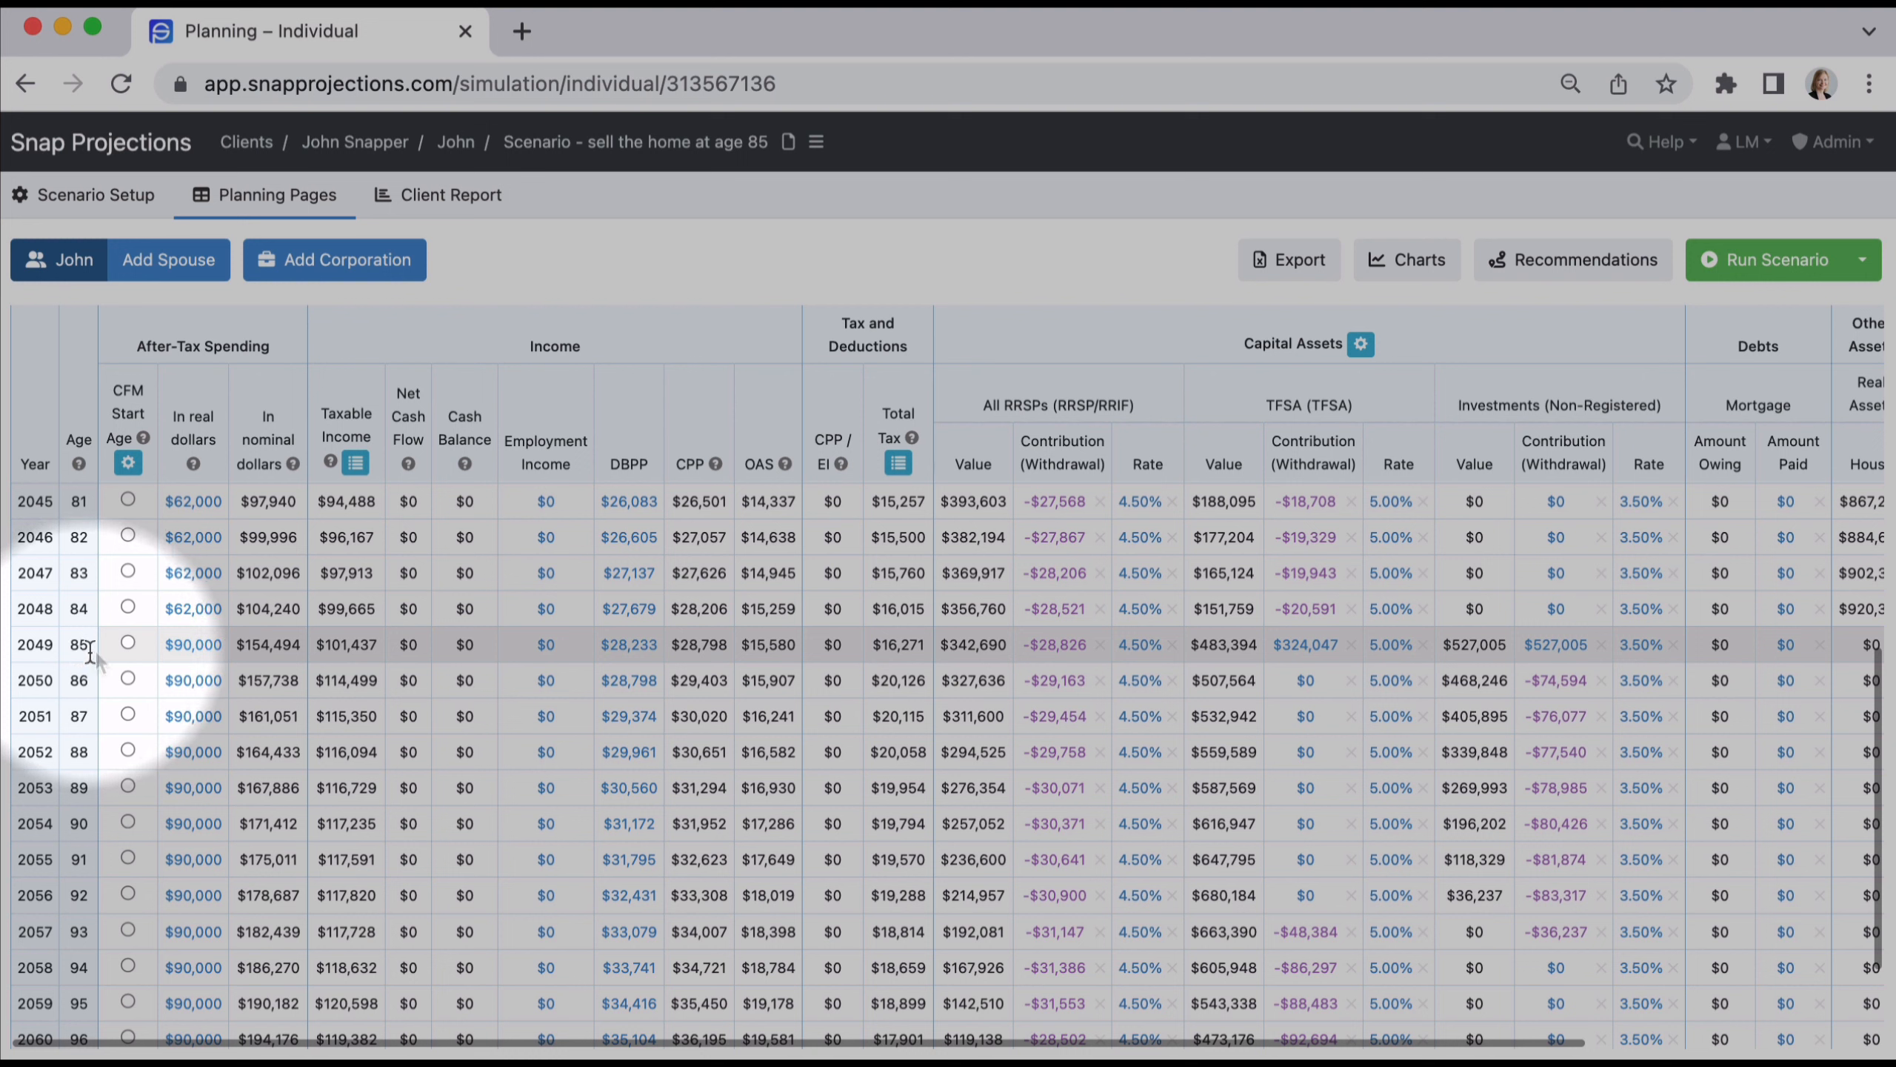
mouse_move(206, 661)
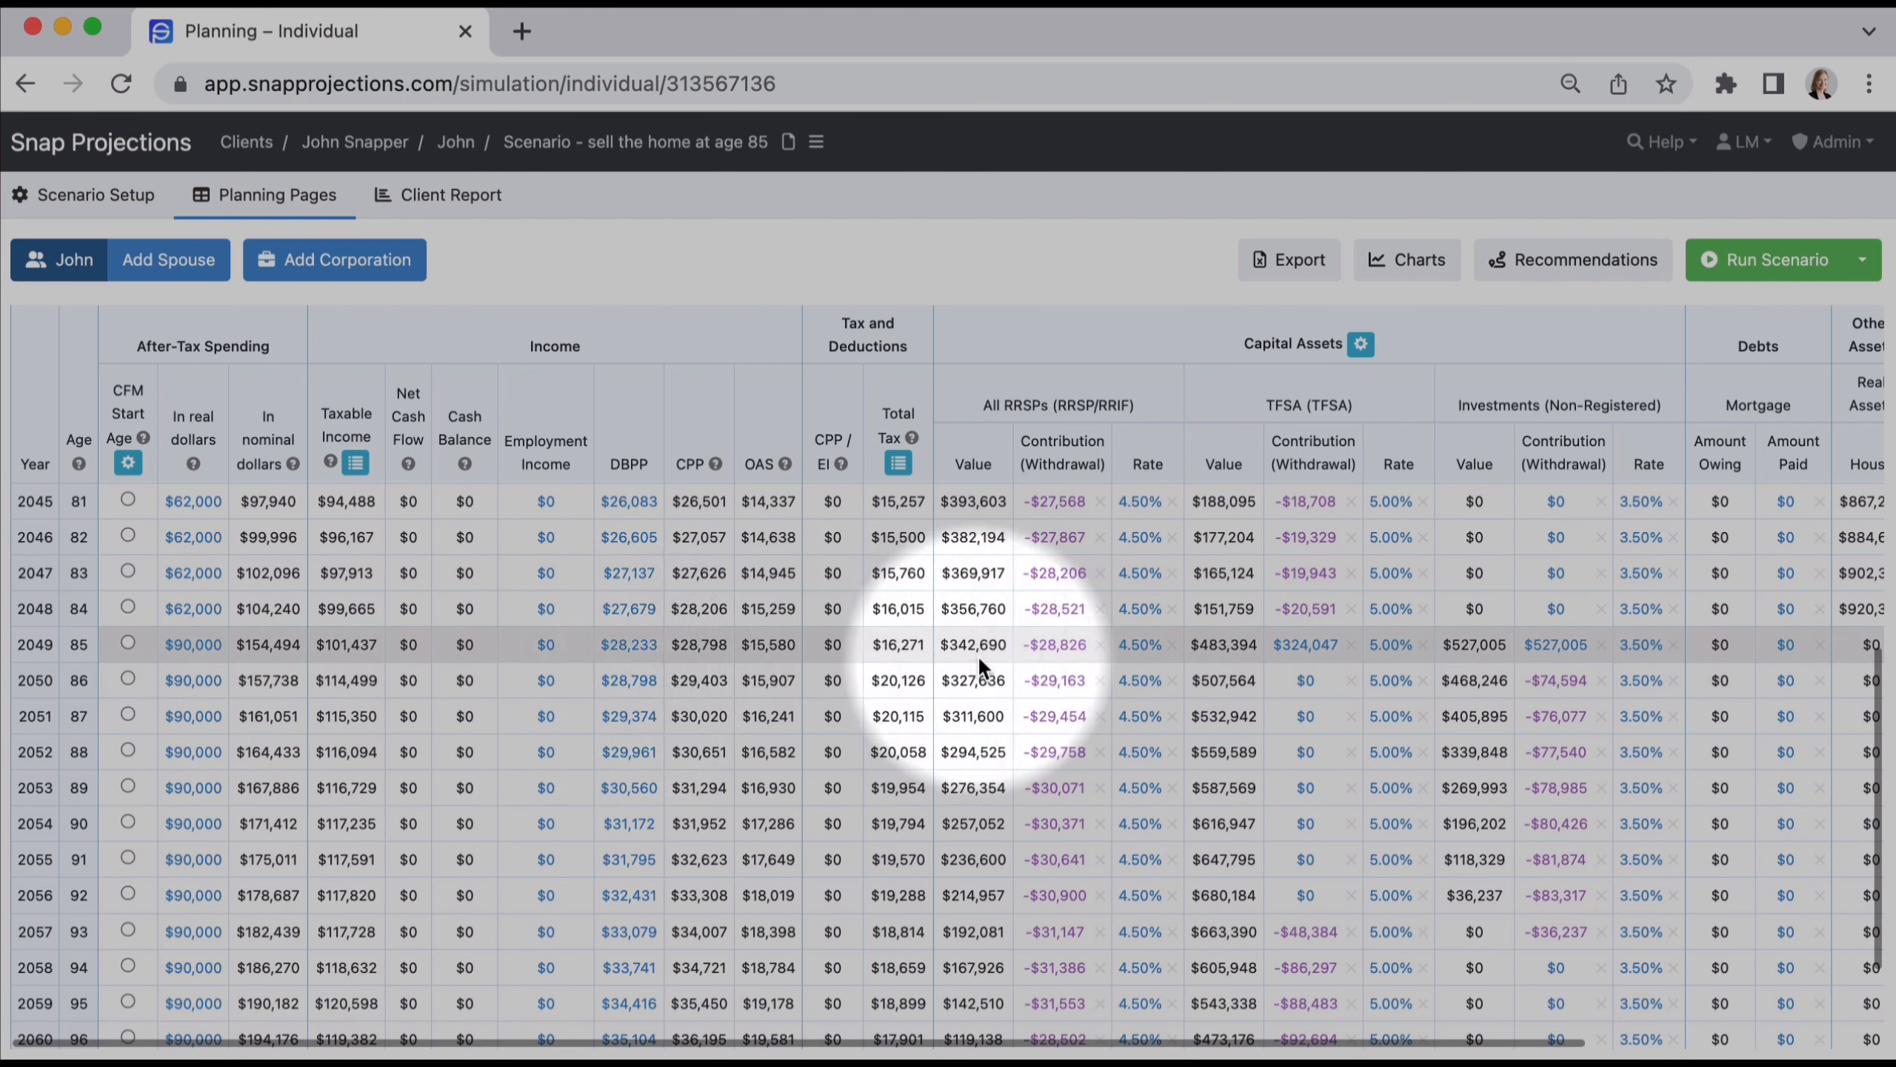
mouse_move(1061, 656)
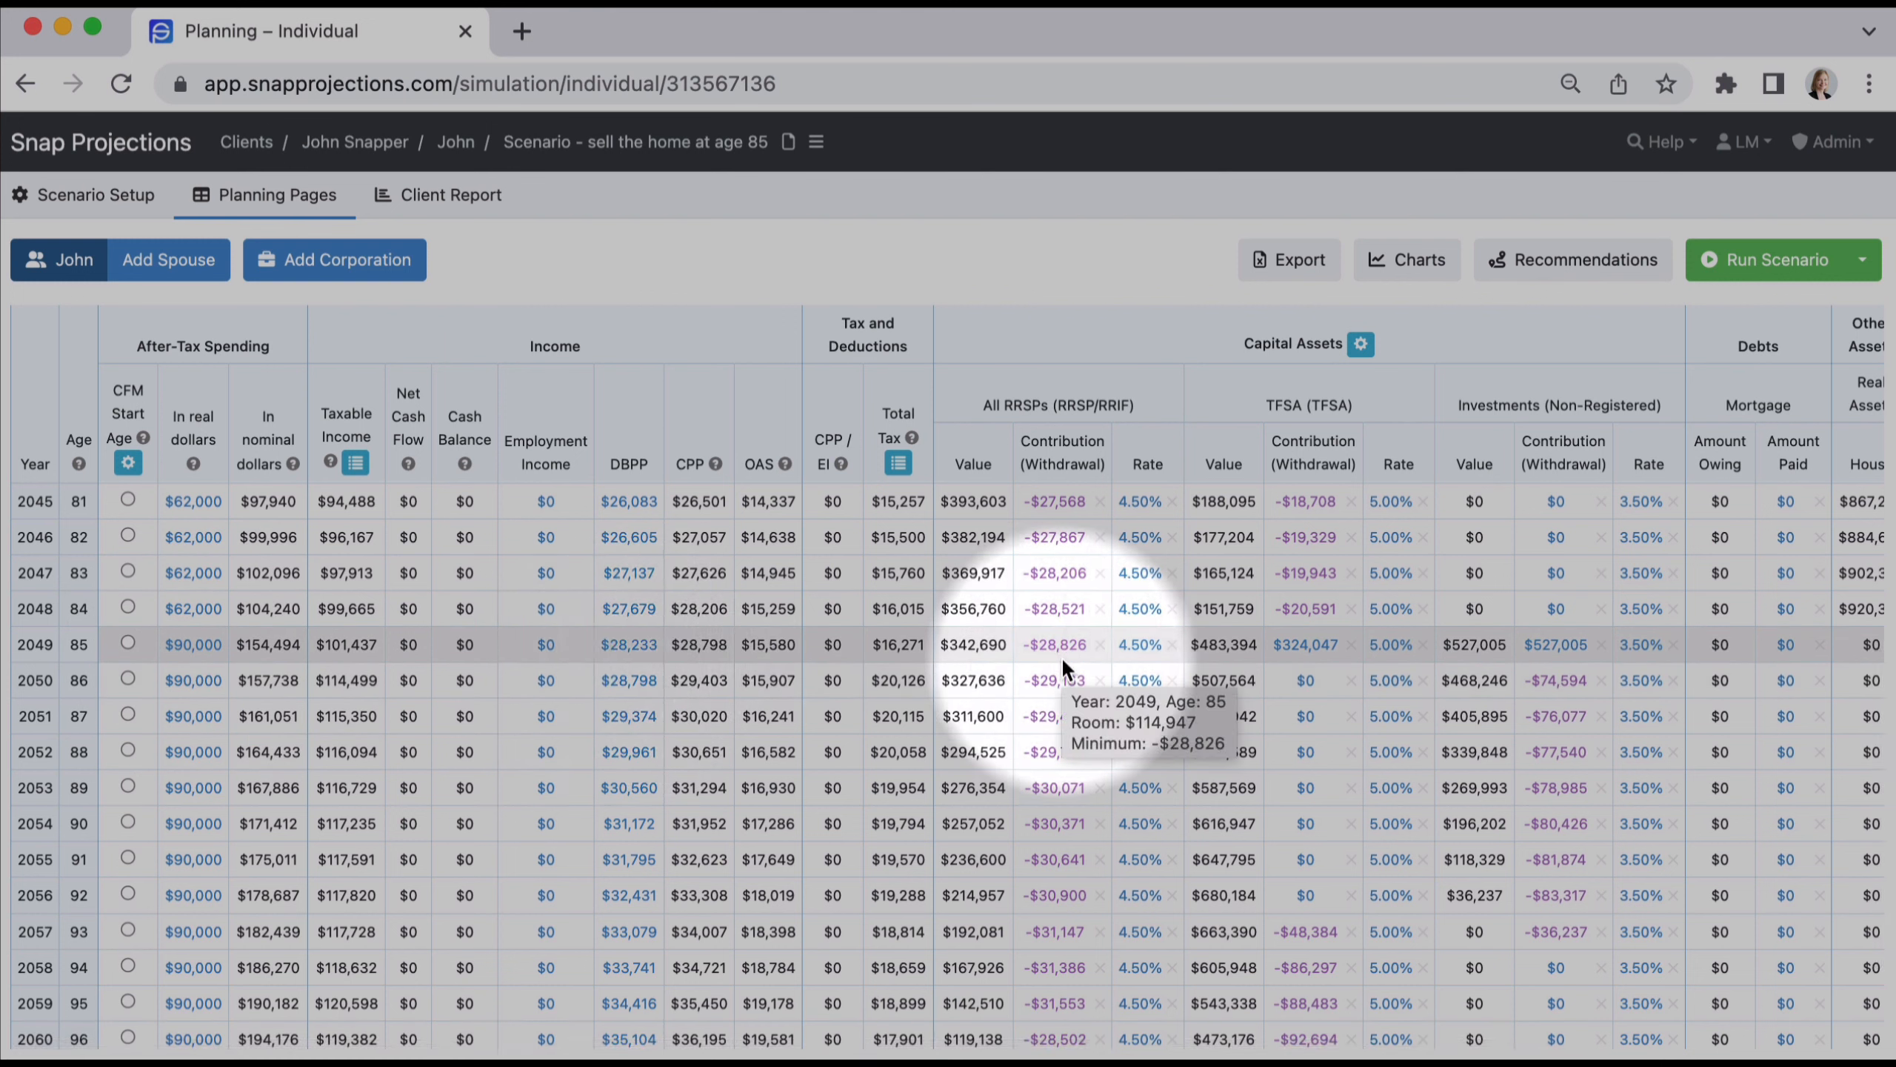
scroll(1064, 656, down, 1)
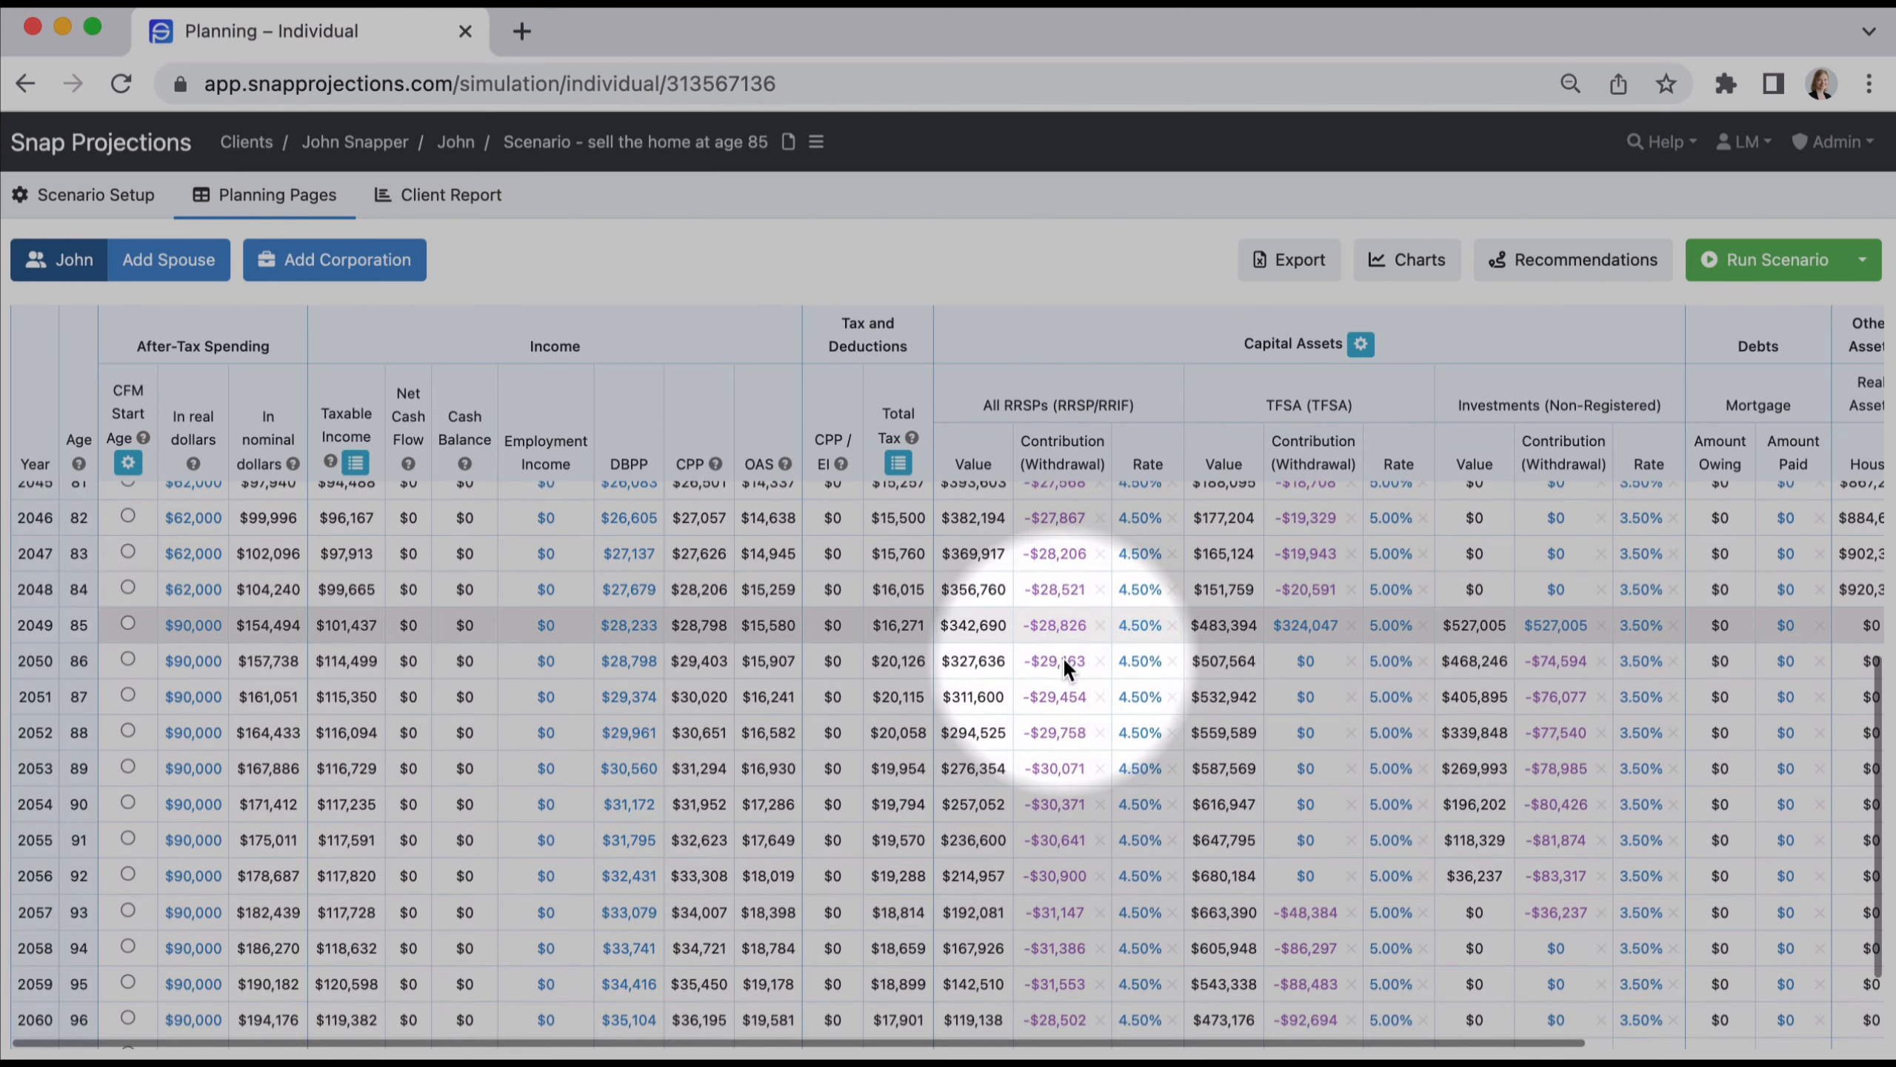
scroll(1079, 650, right, 5)
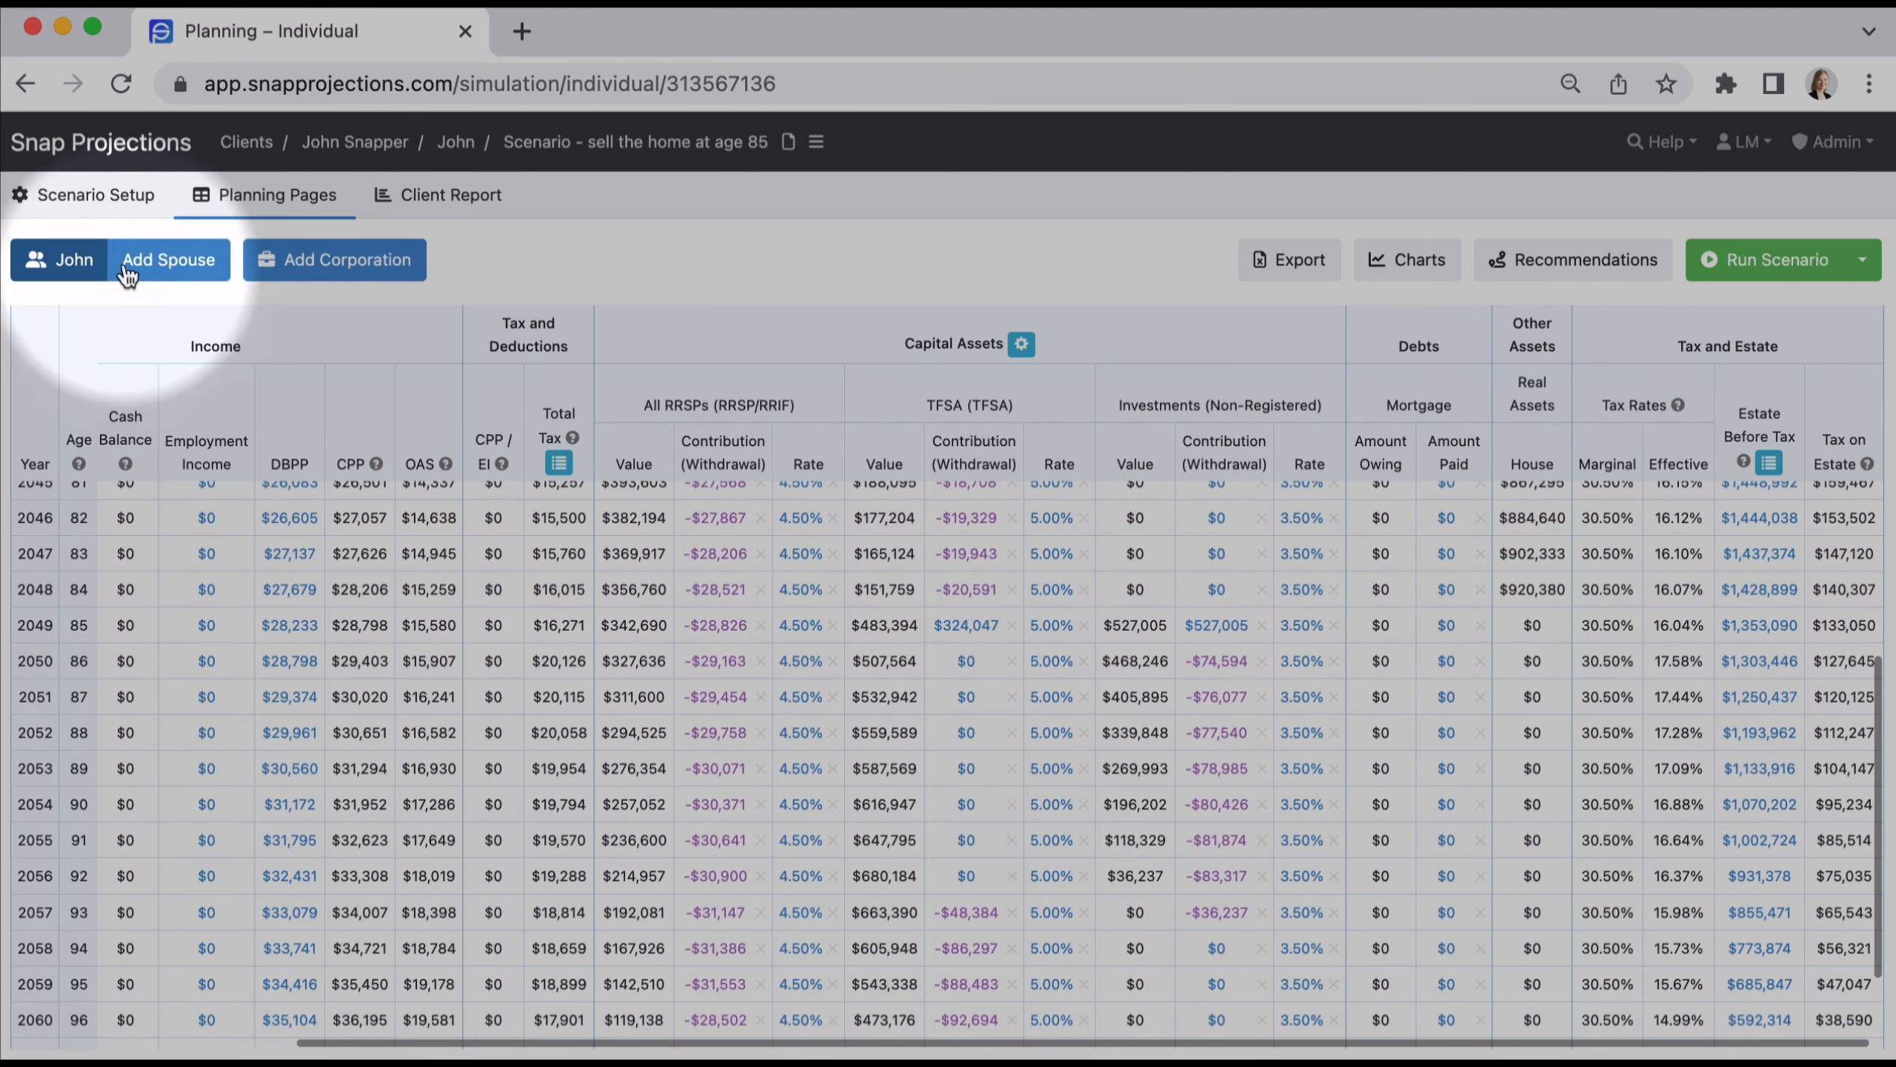
Check the house's future sale age among the real assets in the scenario setup.
click(80, 198)
click(45, 245)
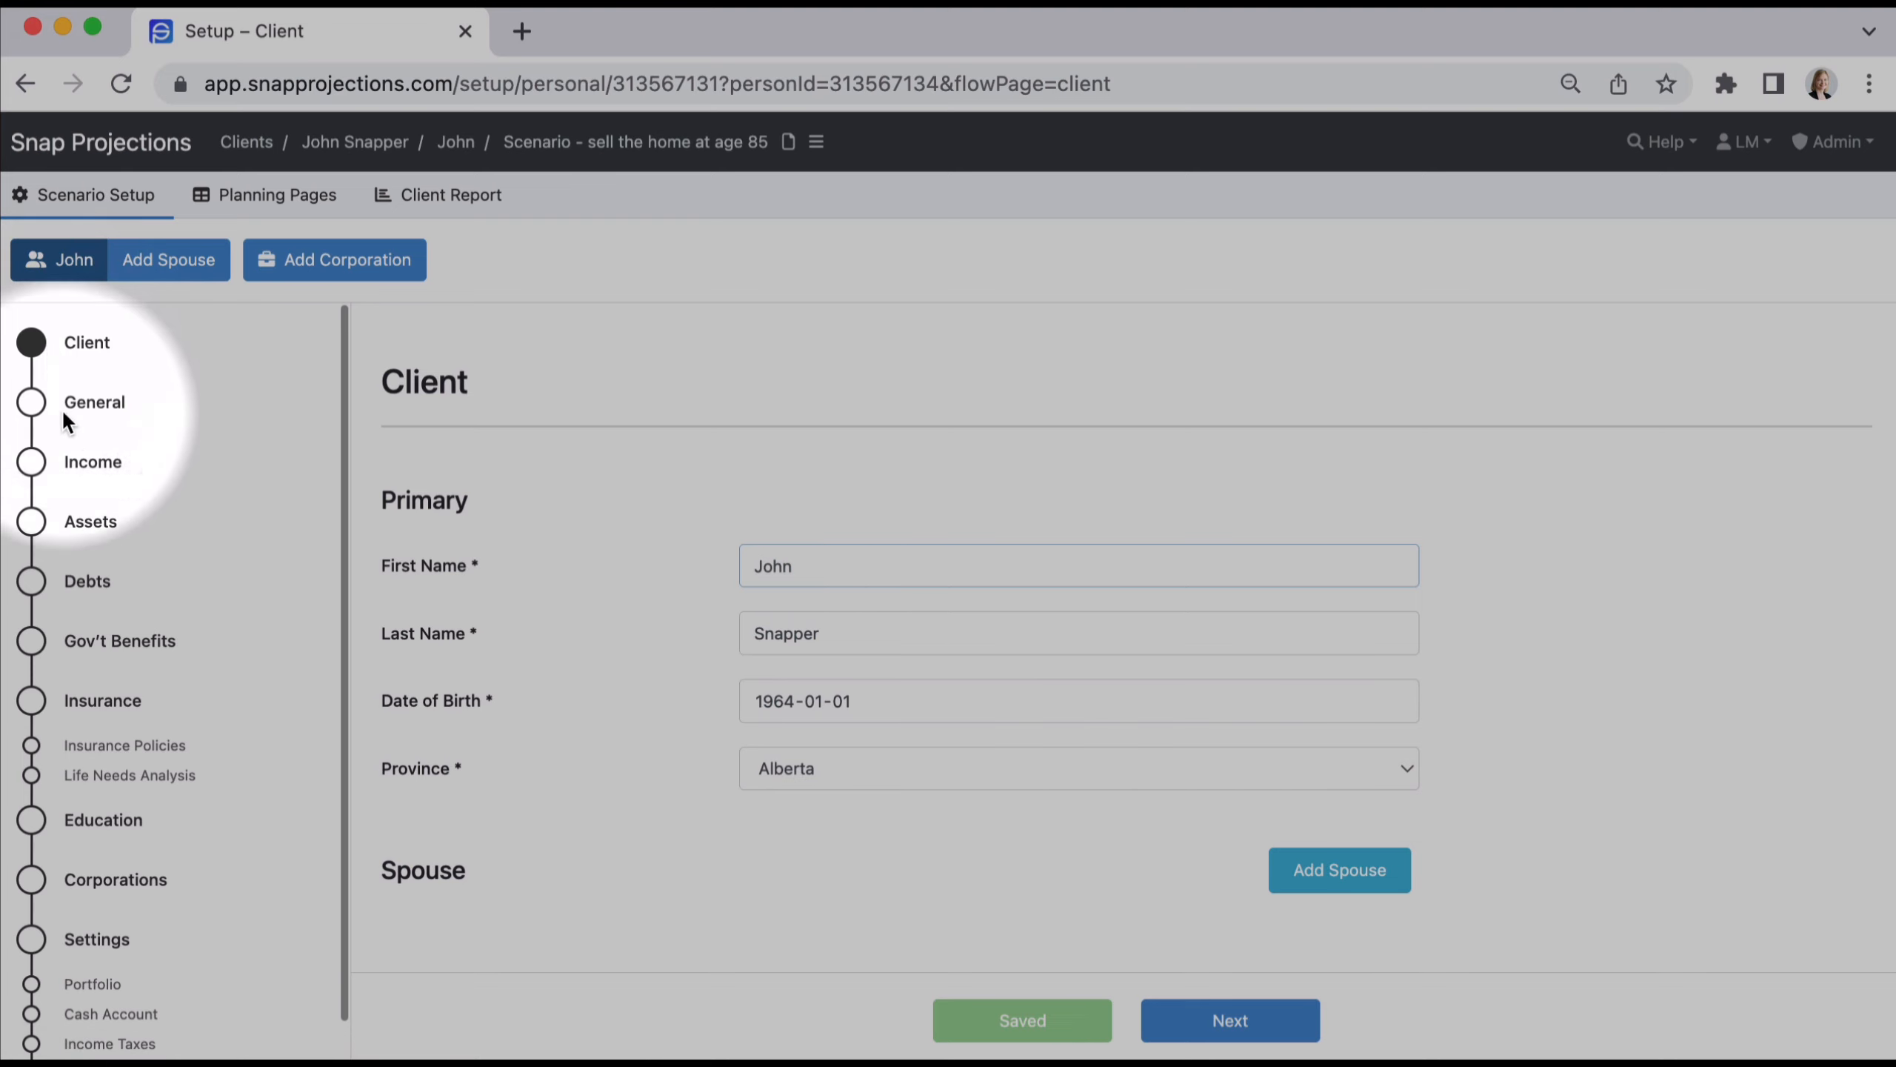
click(89, 521)
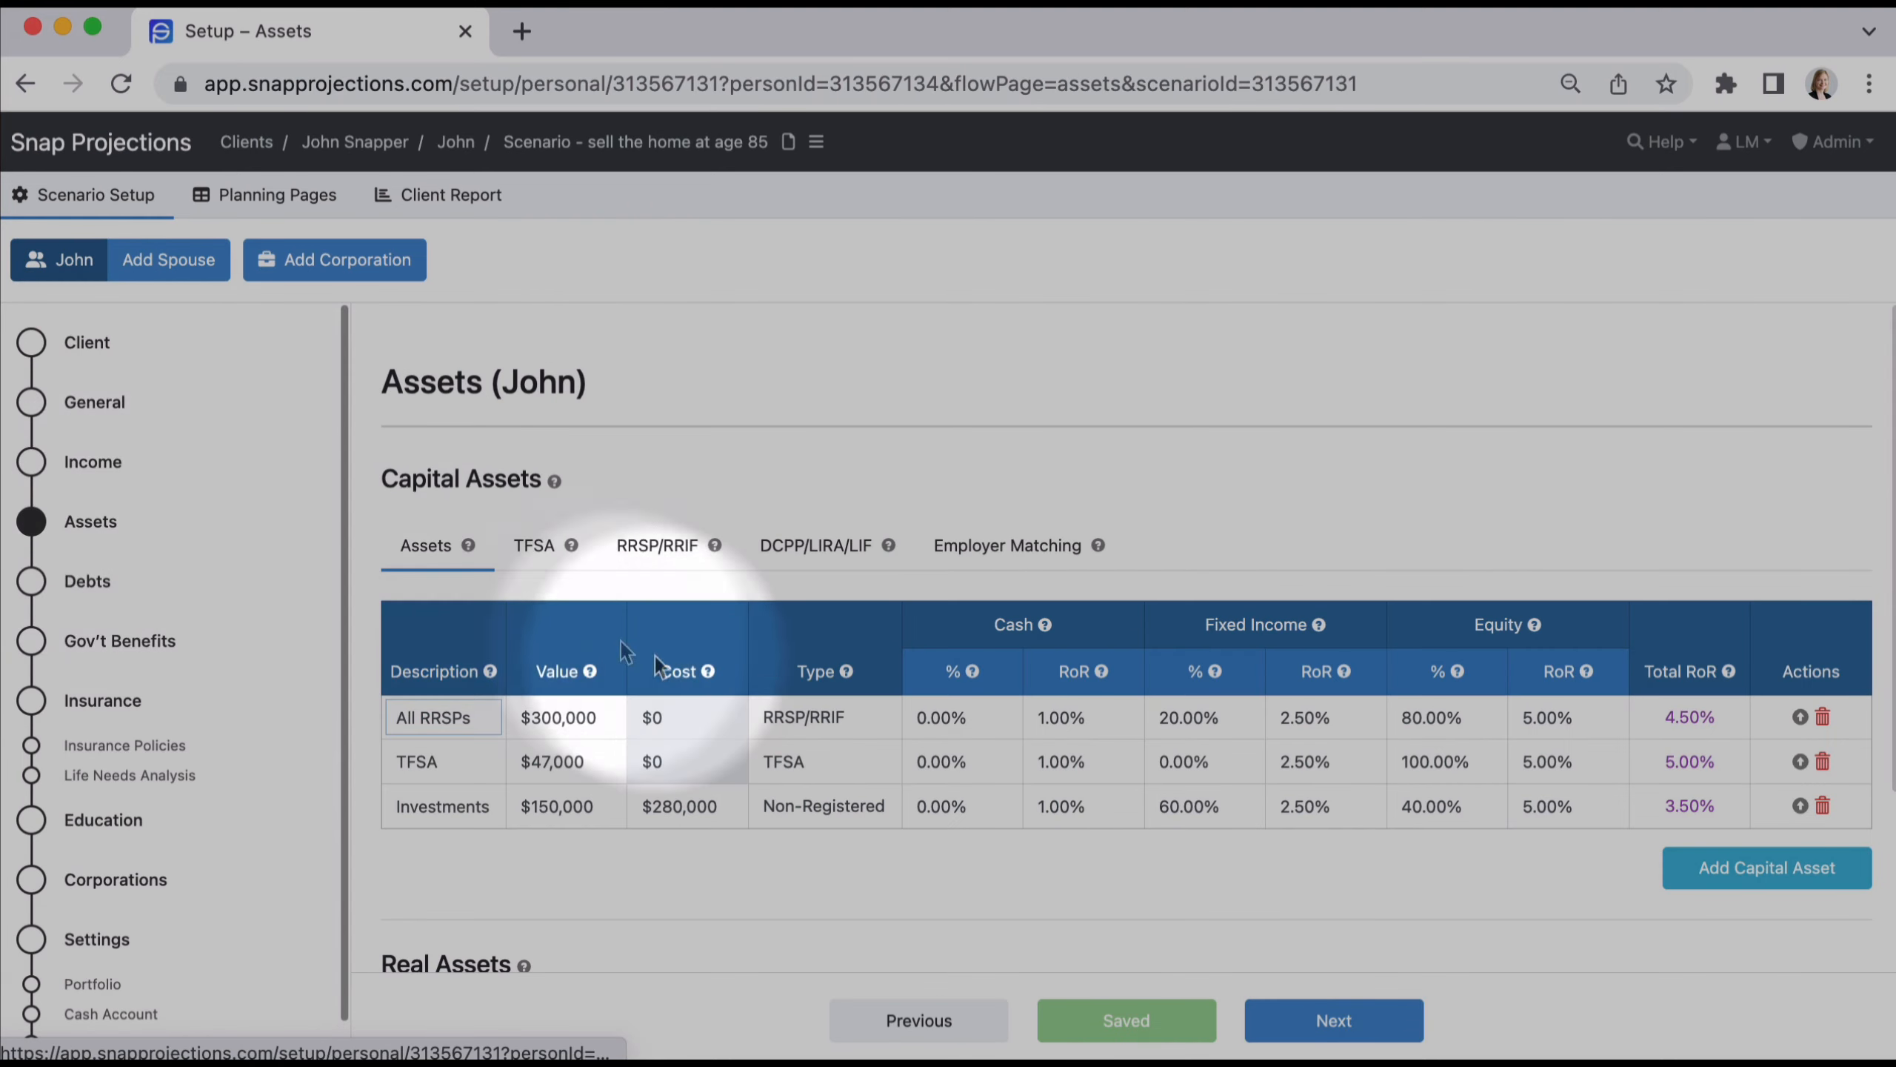
scroll(716, 698, down, 1)
scroll(716, 699, down, 3)
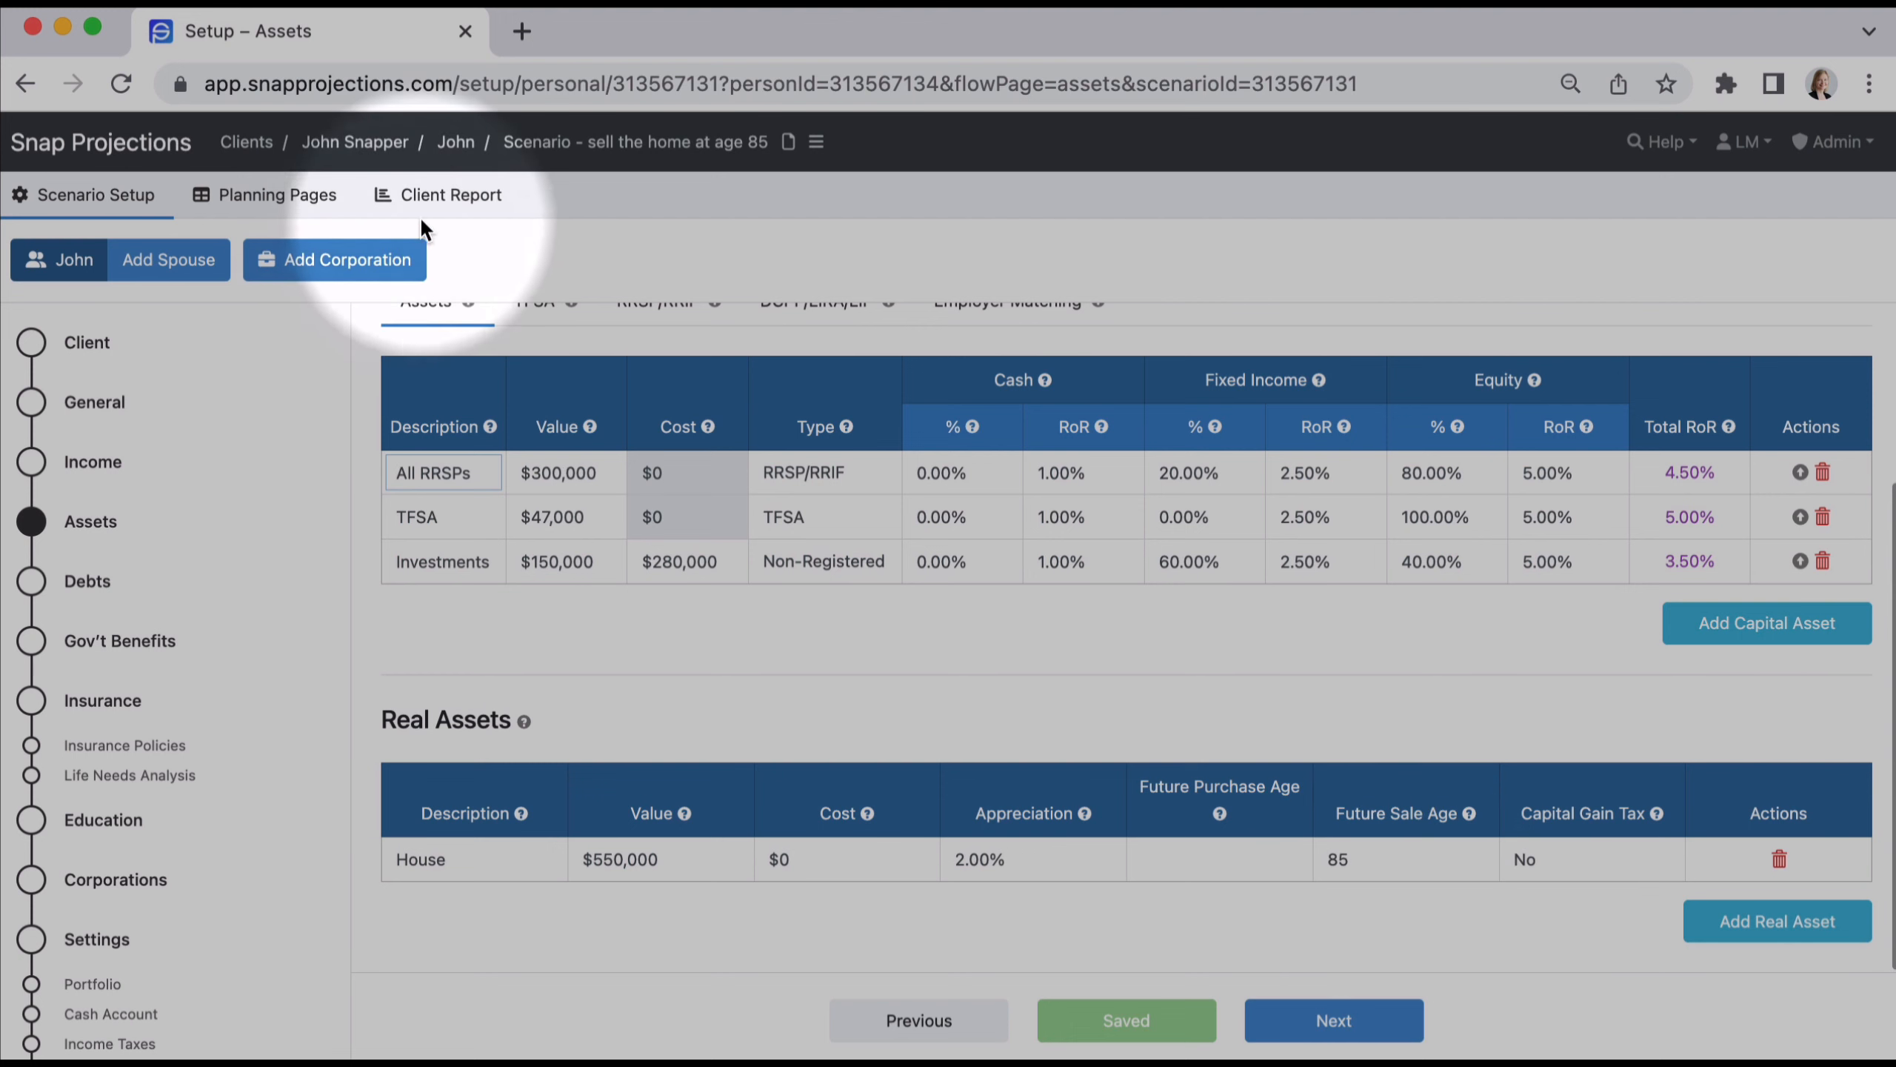
Show the Net Worth chart page in the client report editor and check its export options.
click(453, 200)
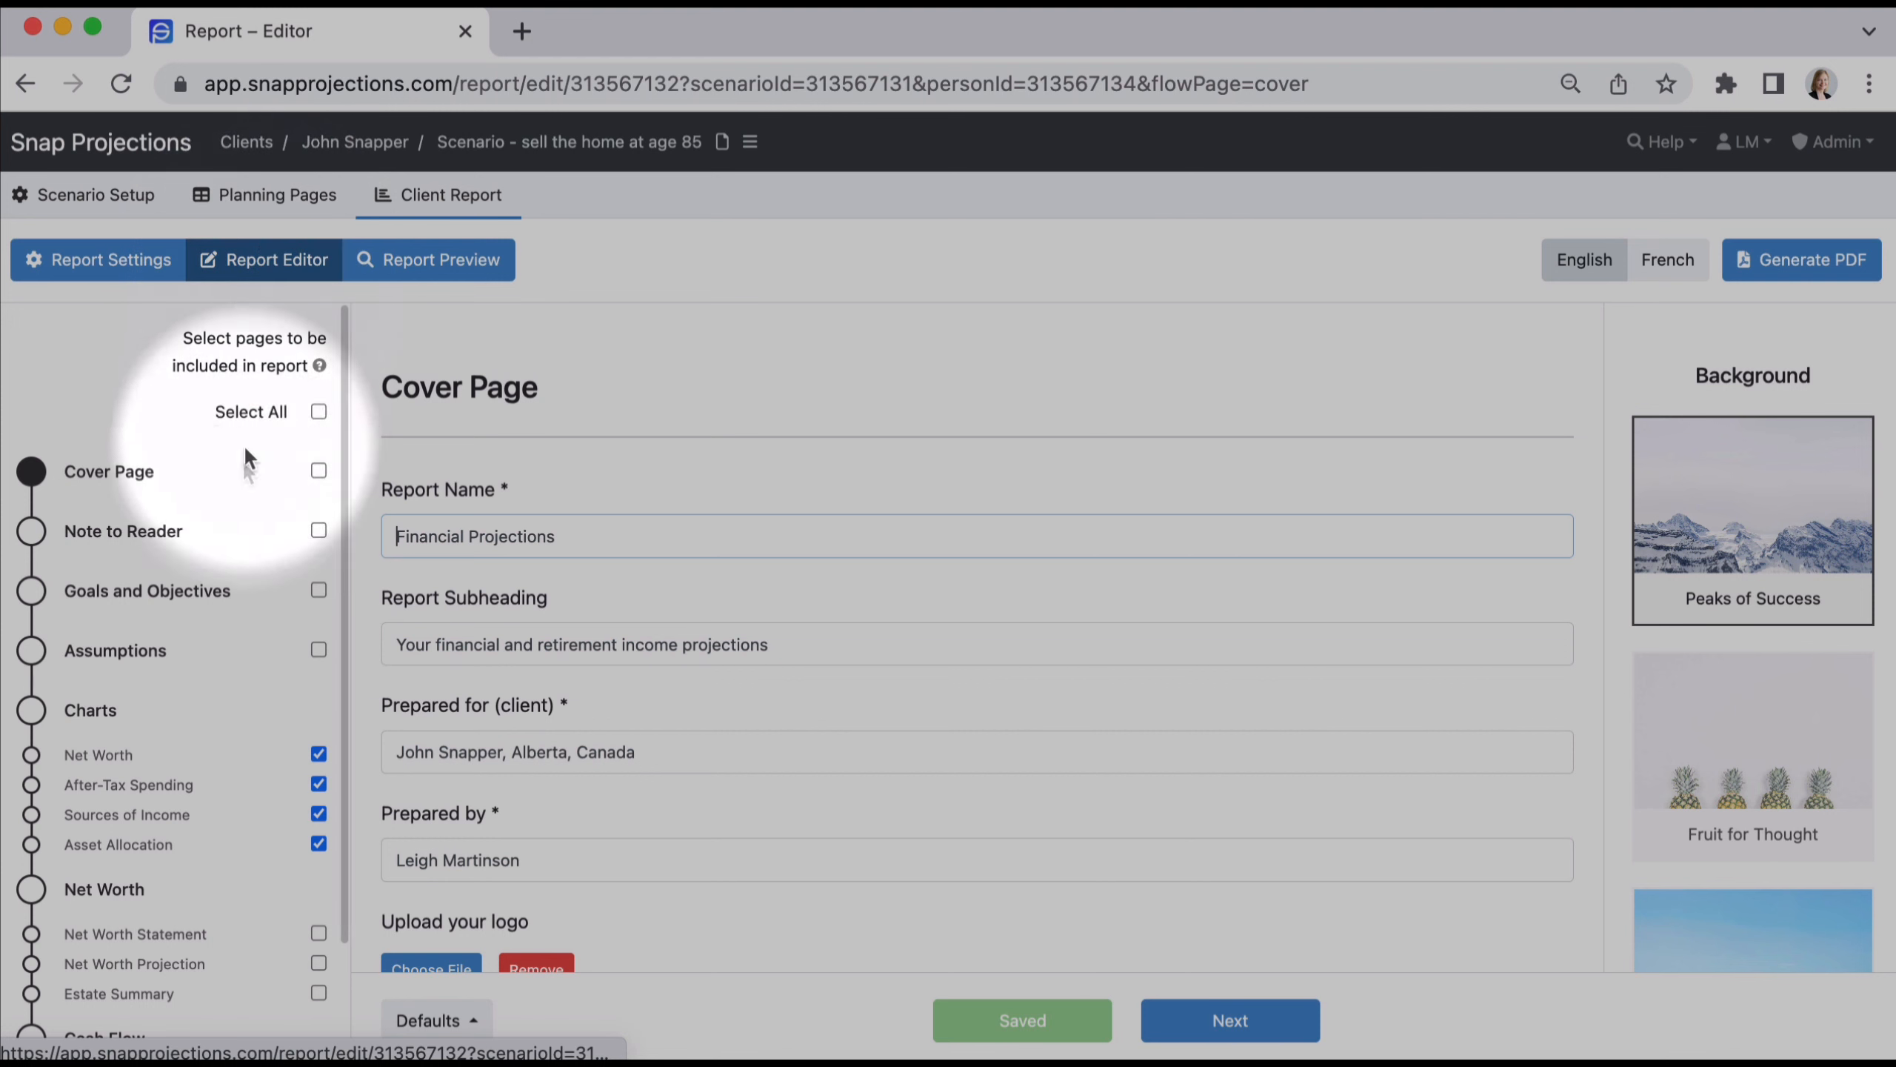
click(123, 761)
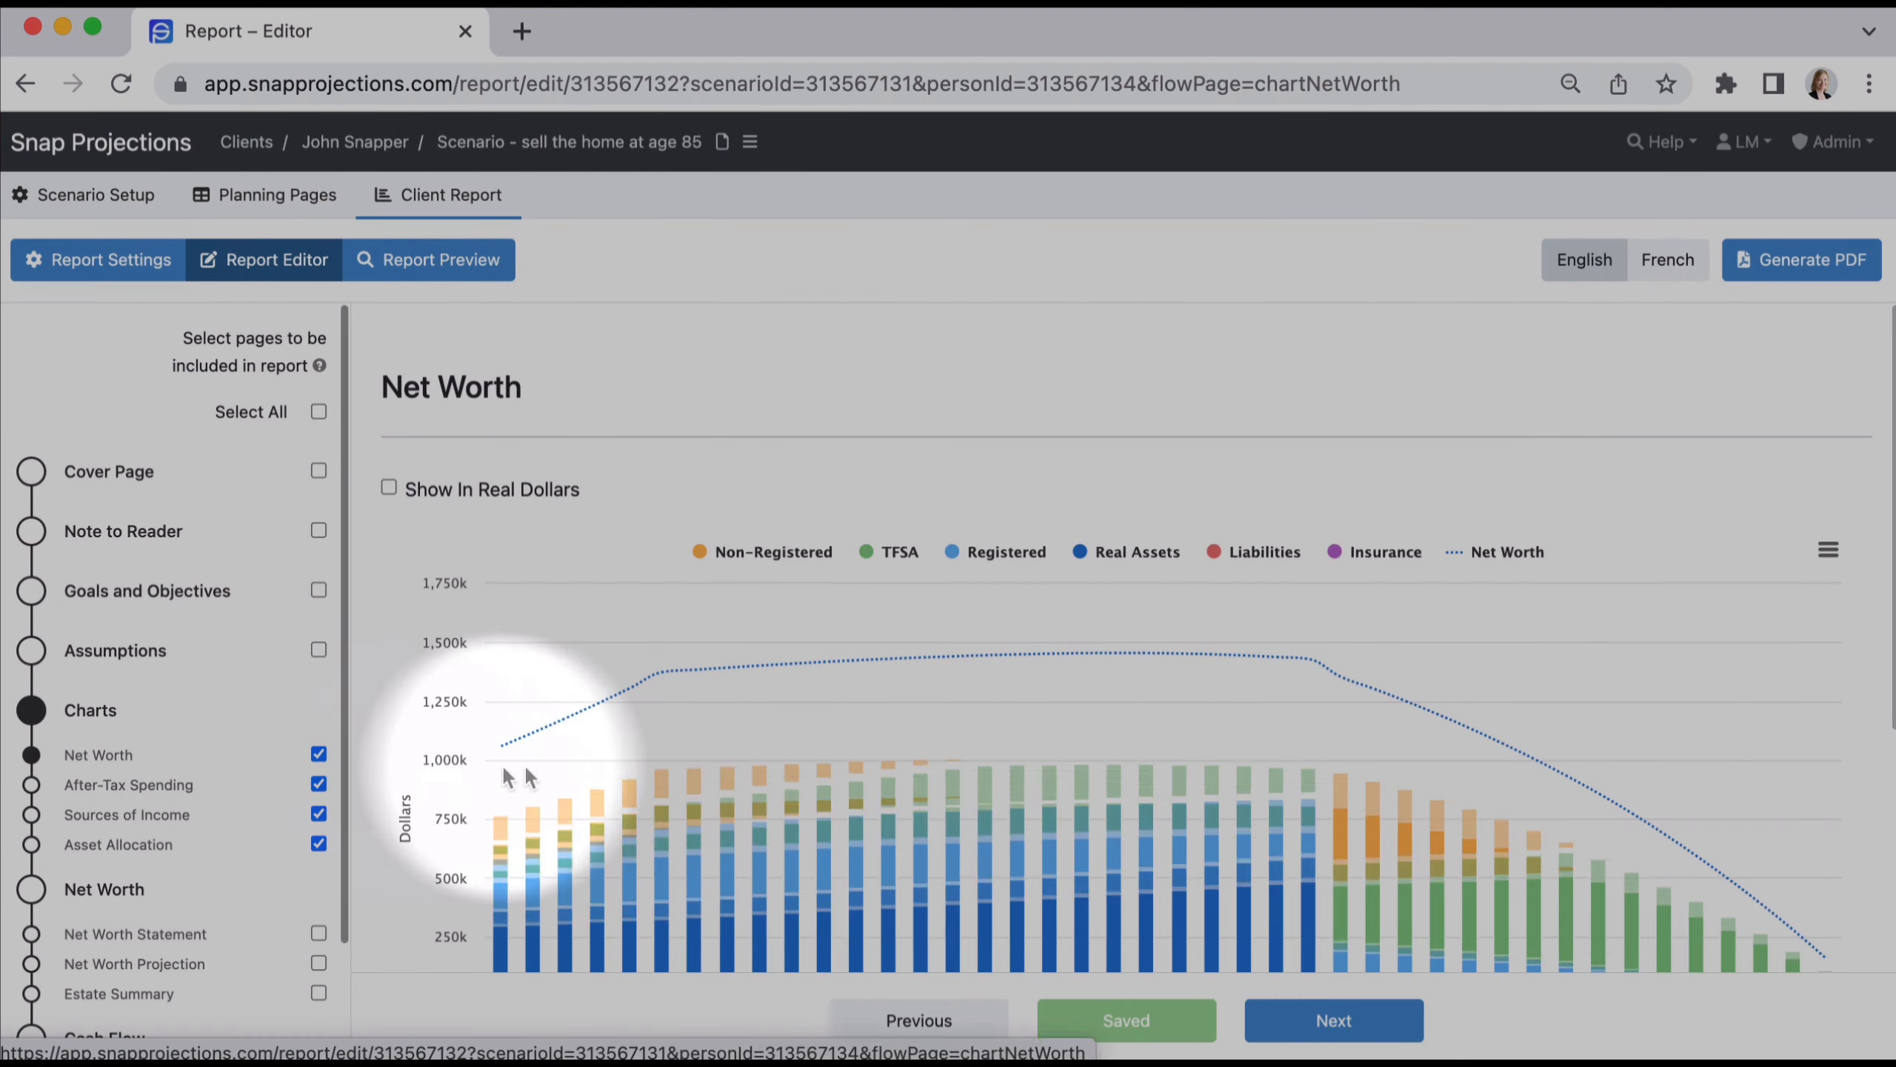
click(1829, 552)
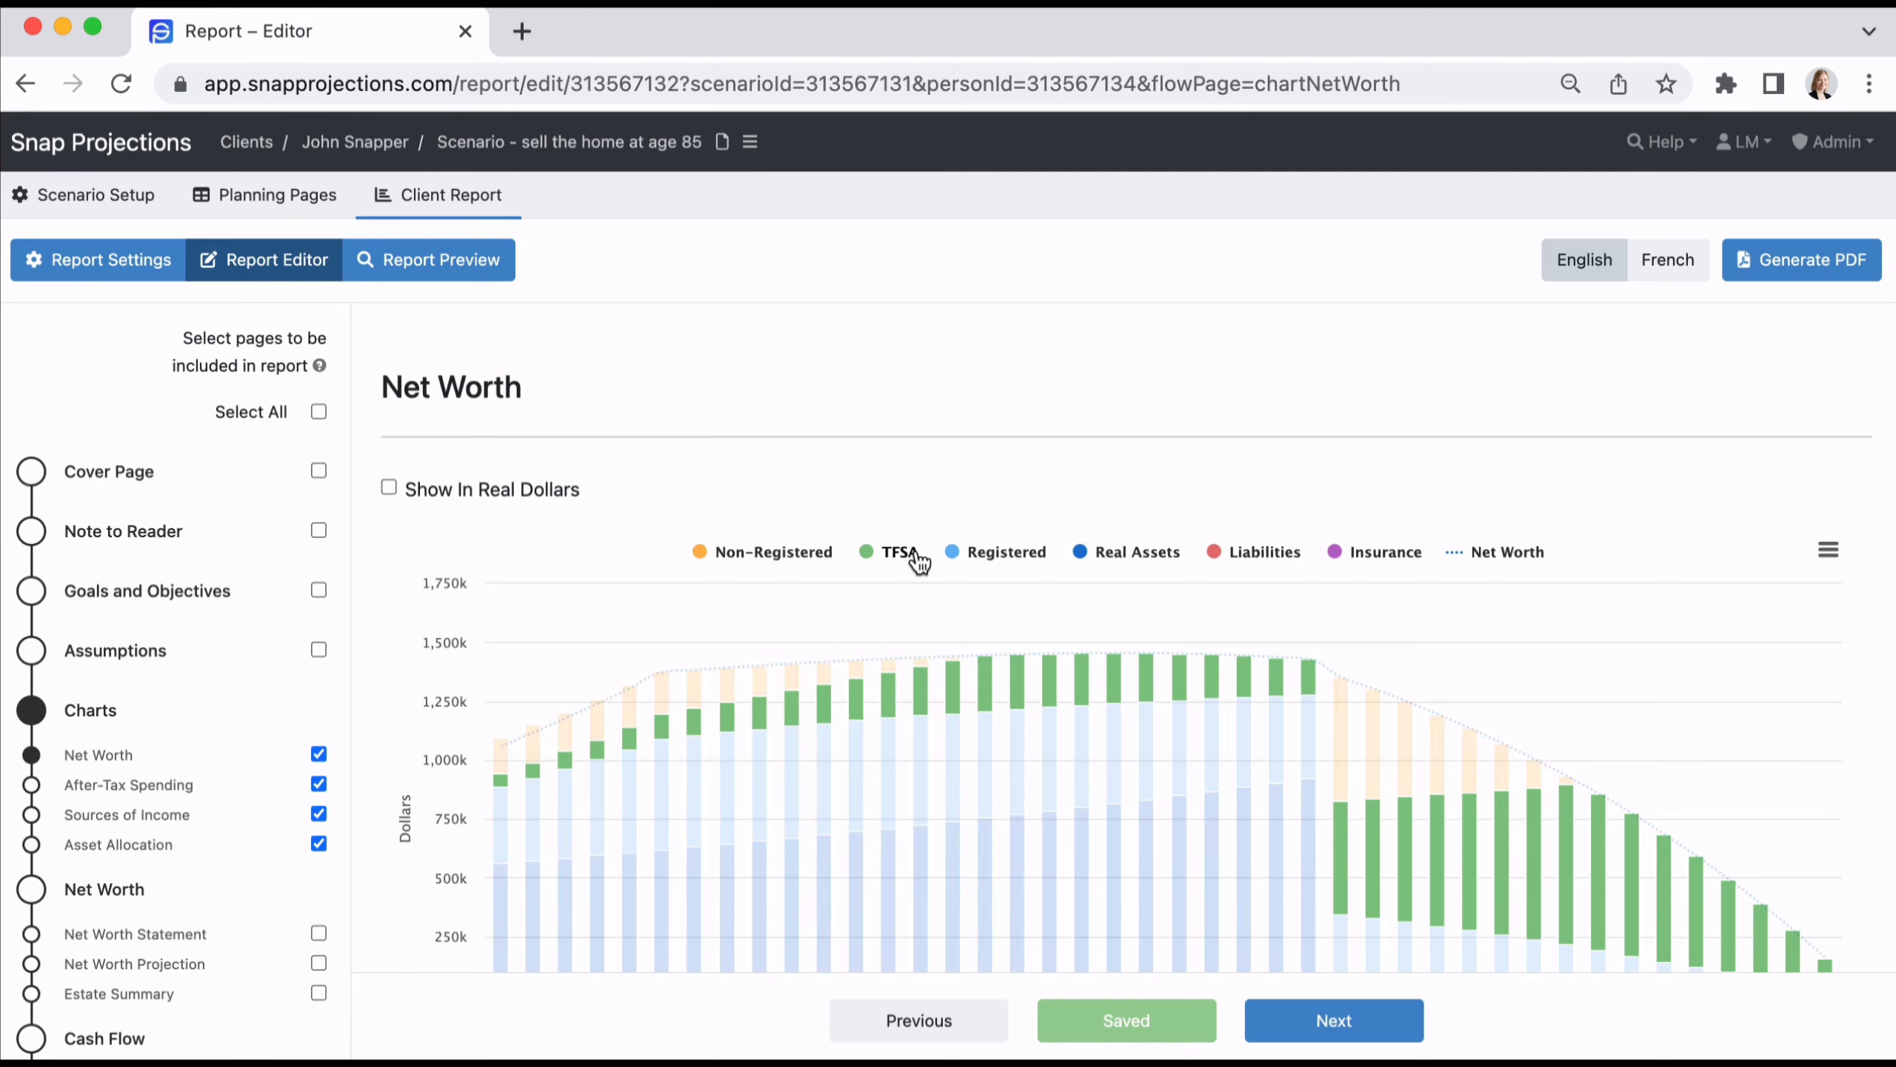
Preview the client report's Net Worth page and return to the report editor.
click(462, 262)
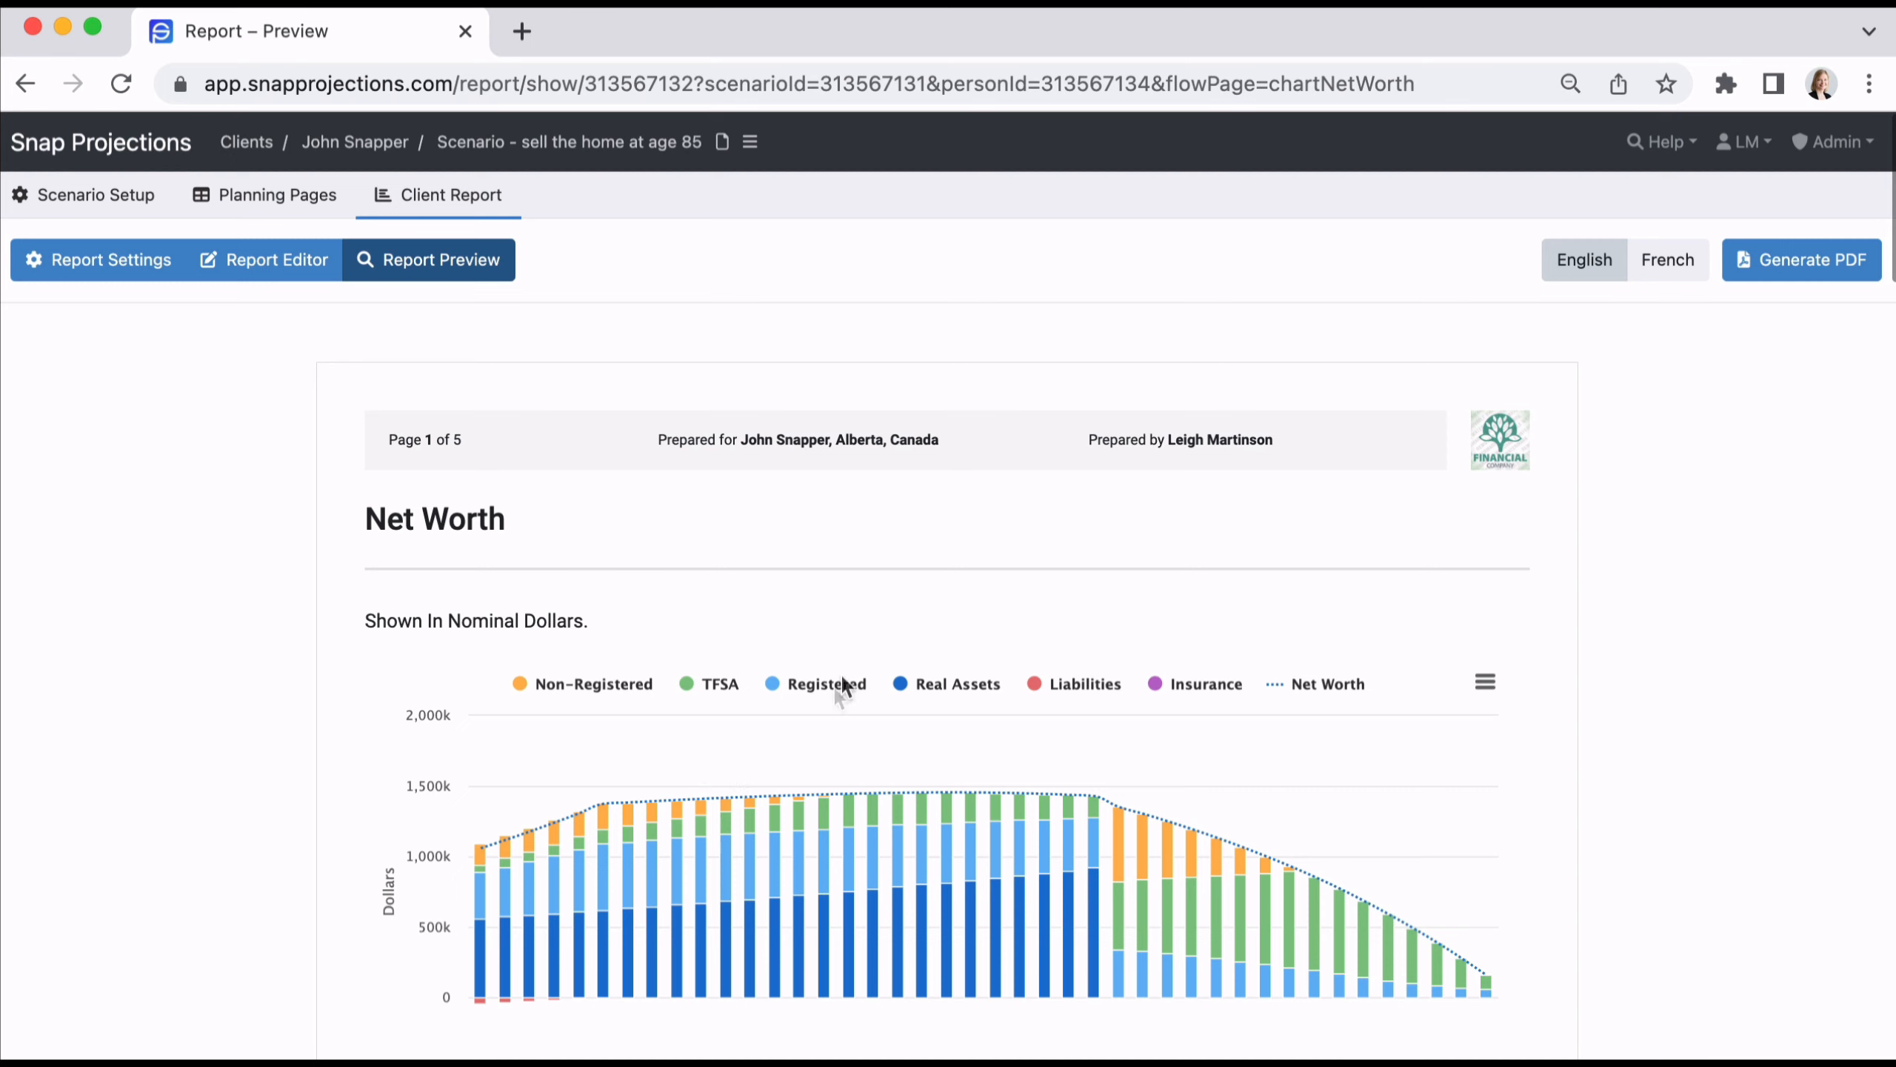
scroll(841, 676, down, 3)
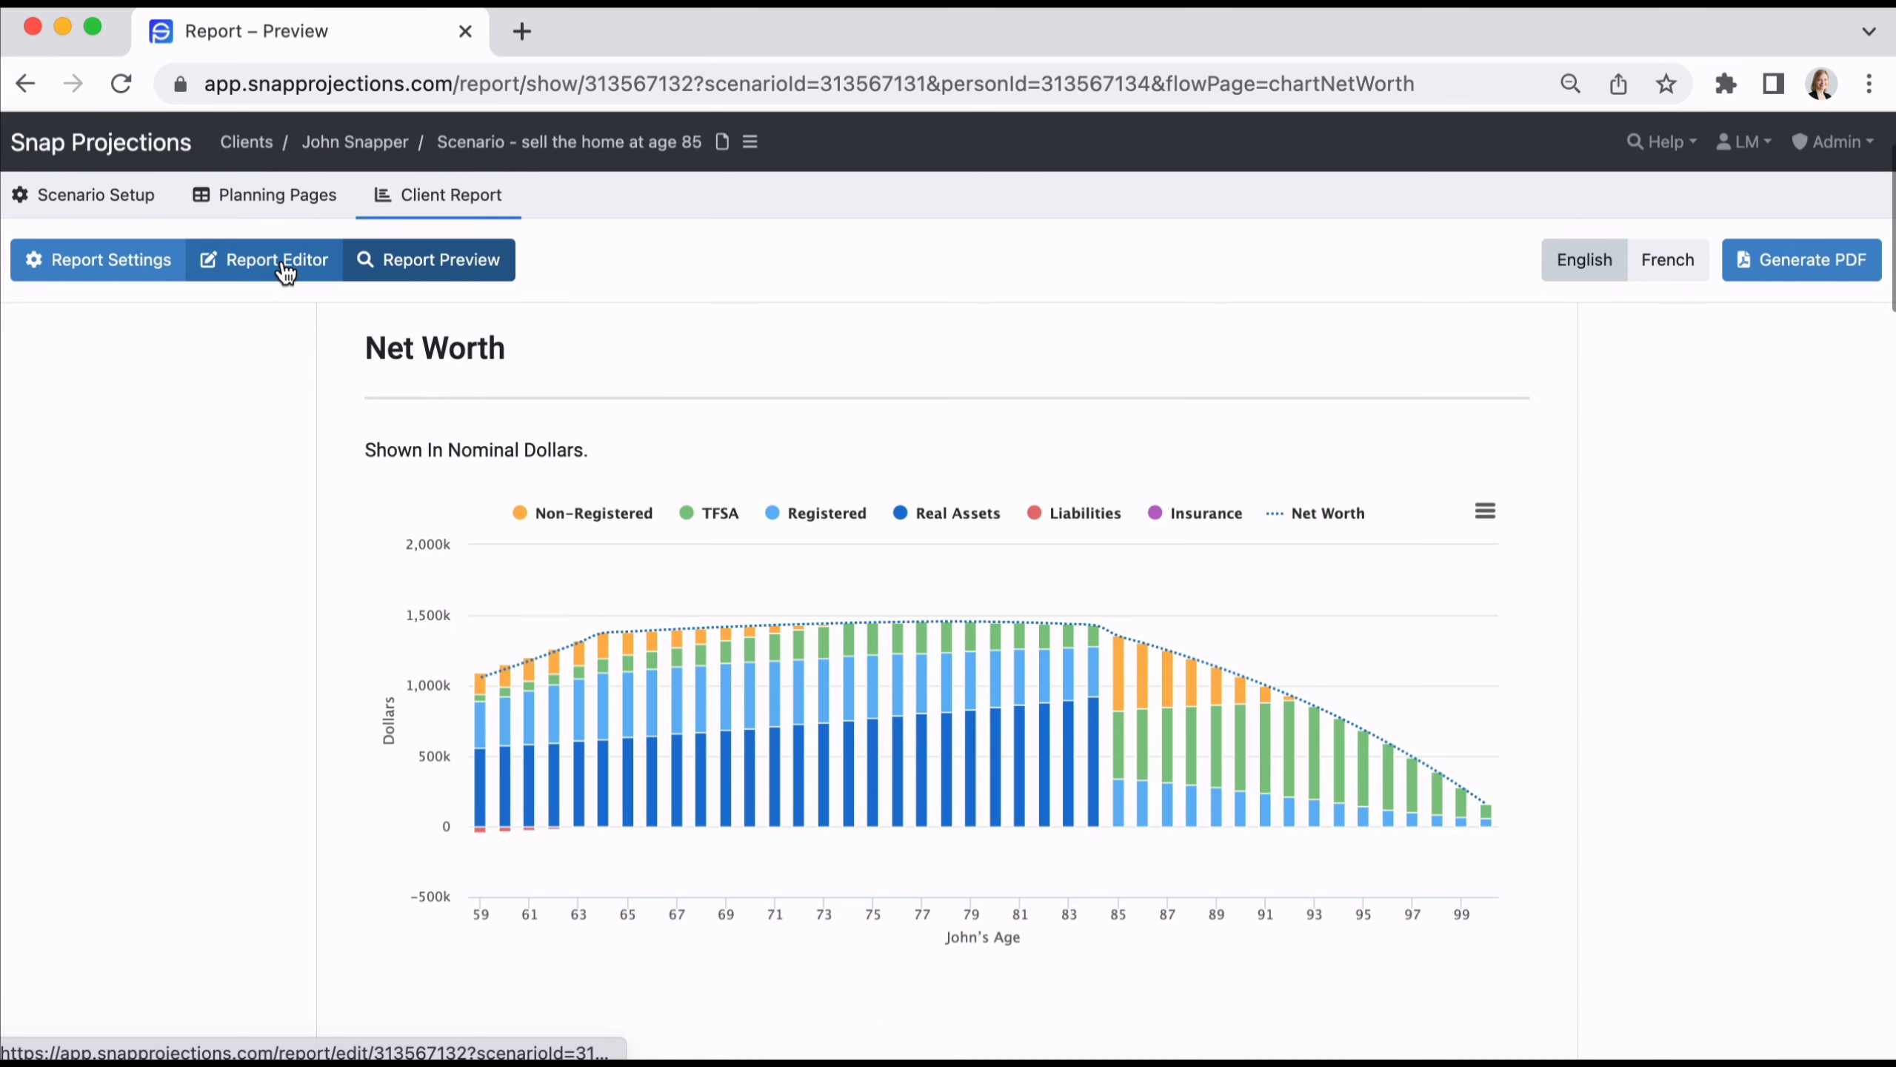
click(330, 274)
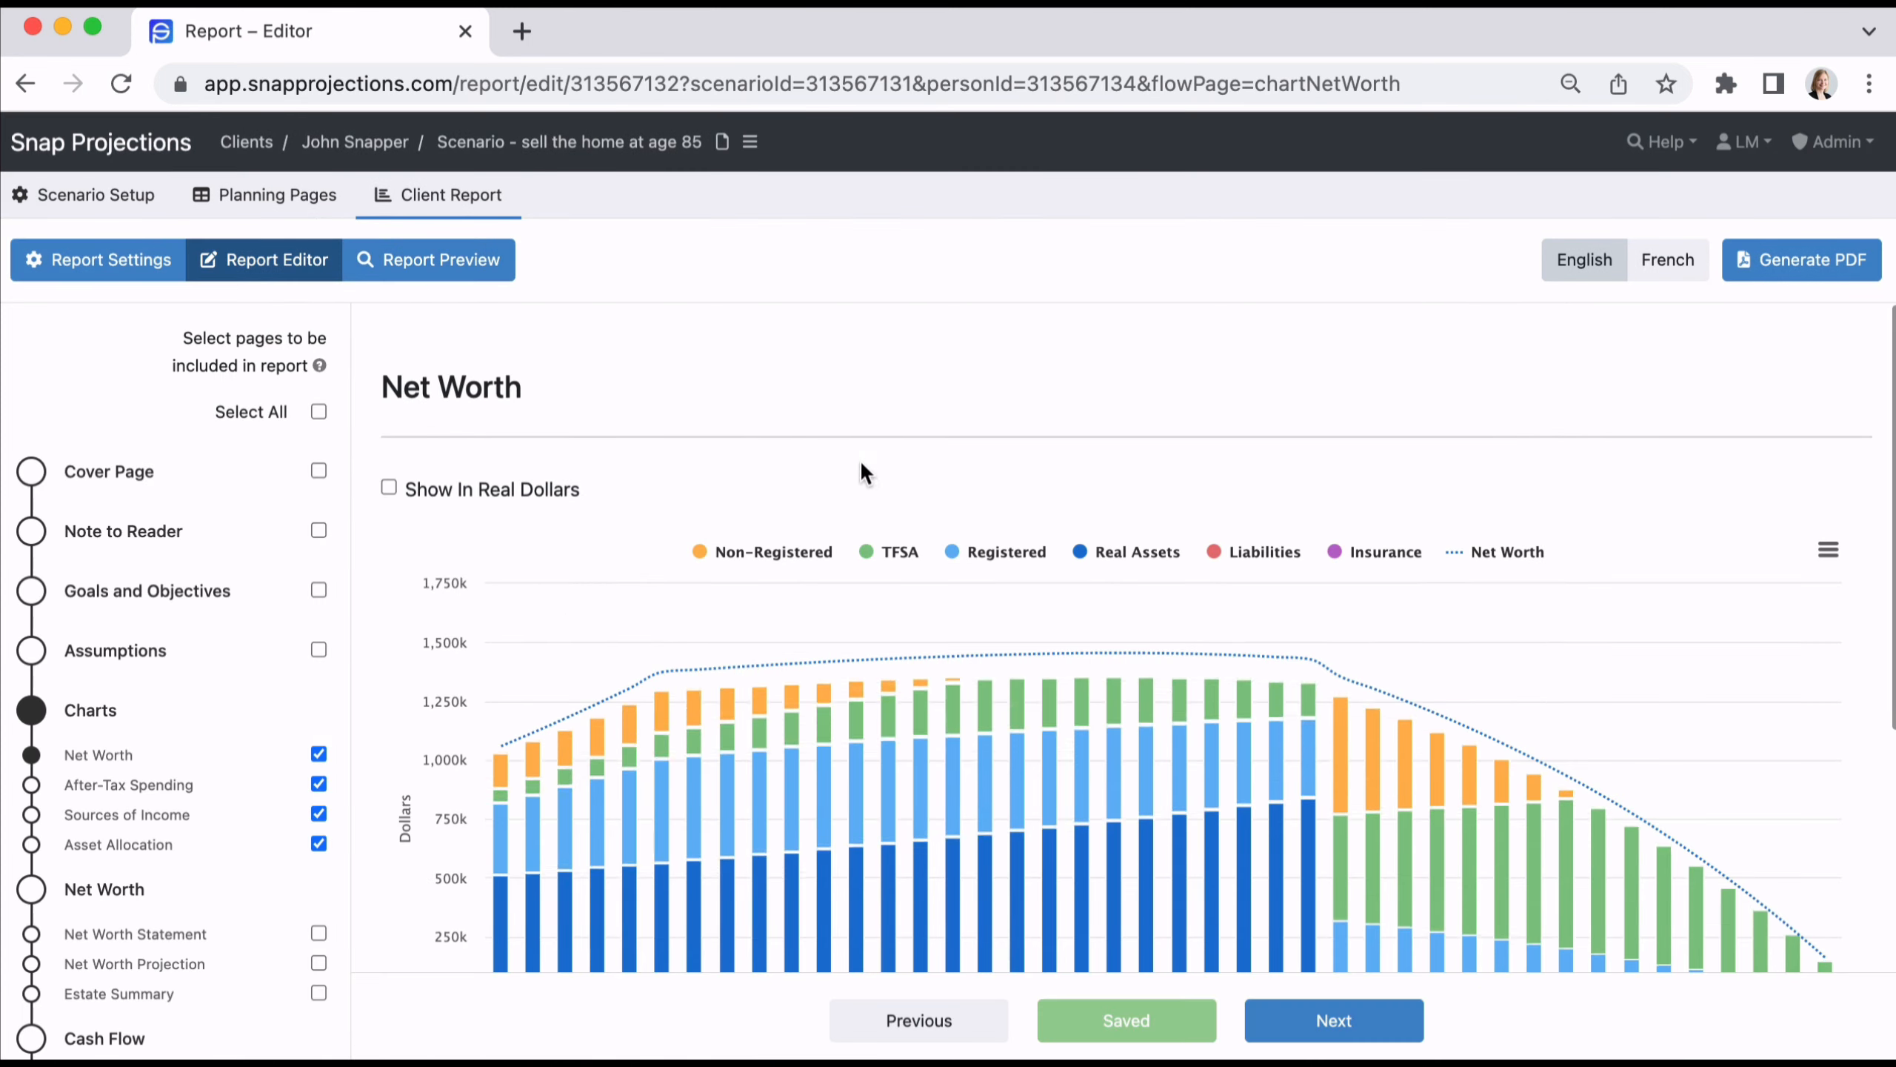
Hide the TFSA and Non-Registered series in the report's Net Worth chart and restore both.
click(898, 553)
click(792, 558)
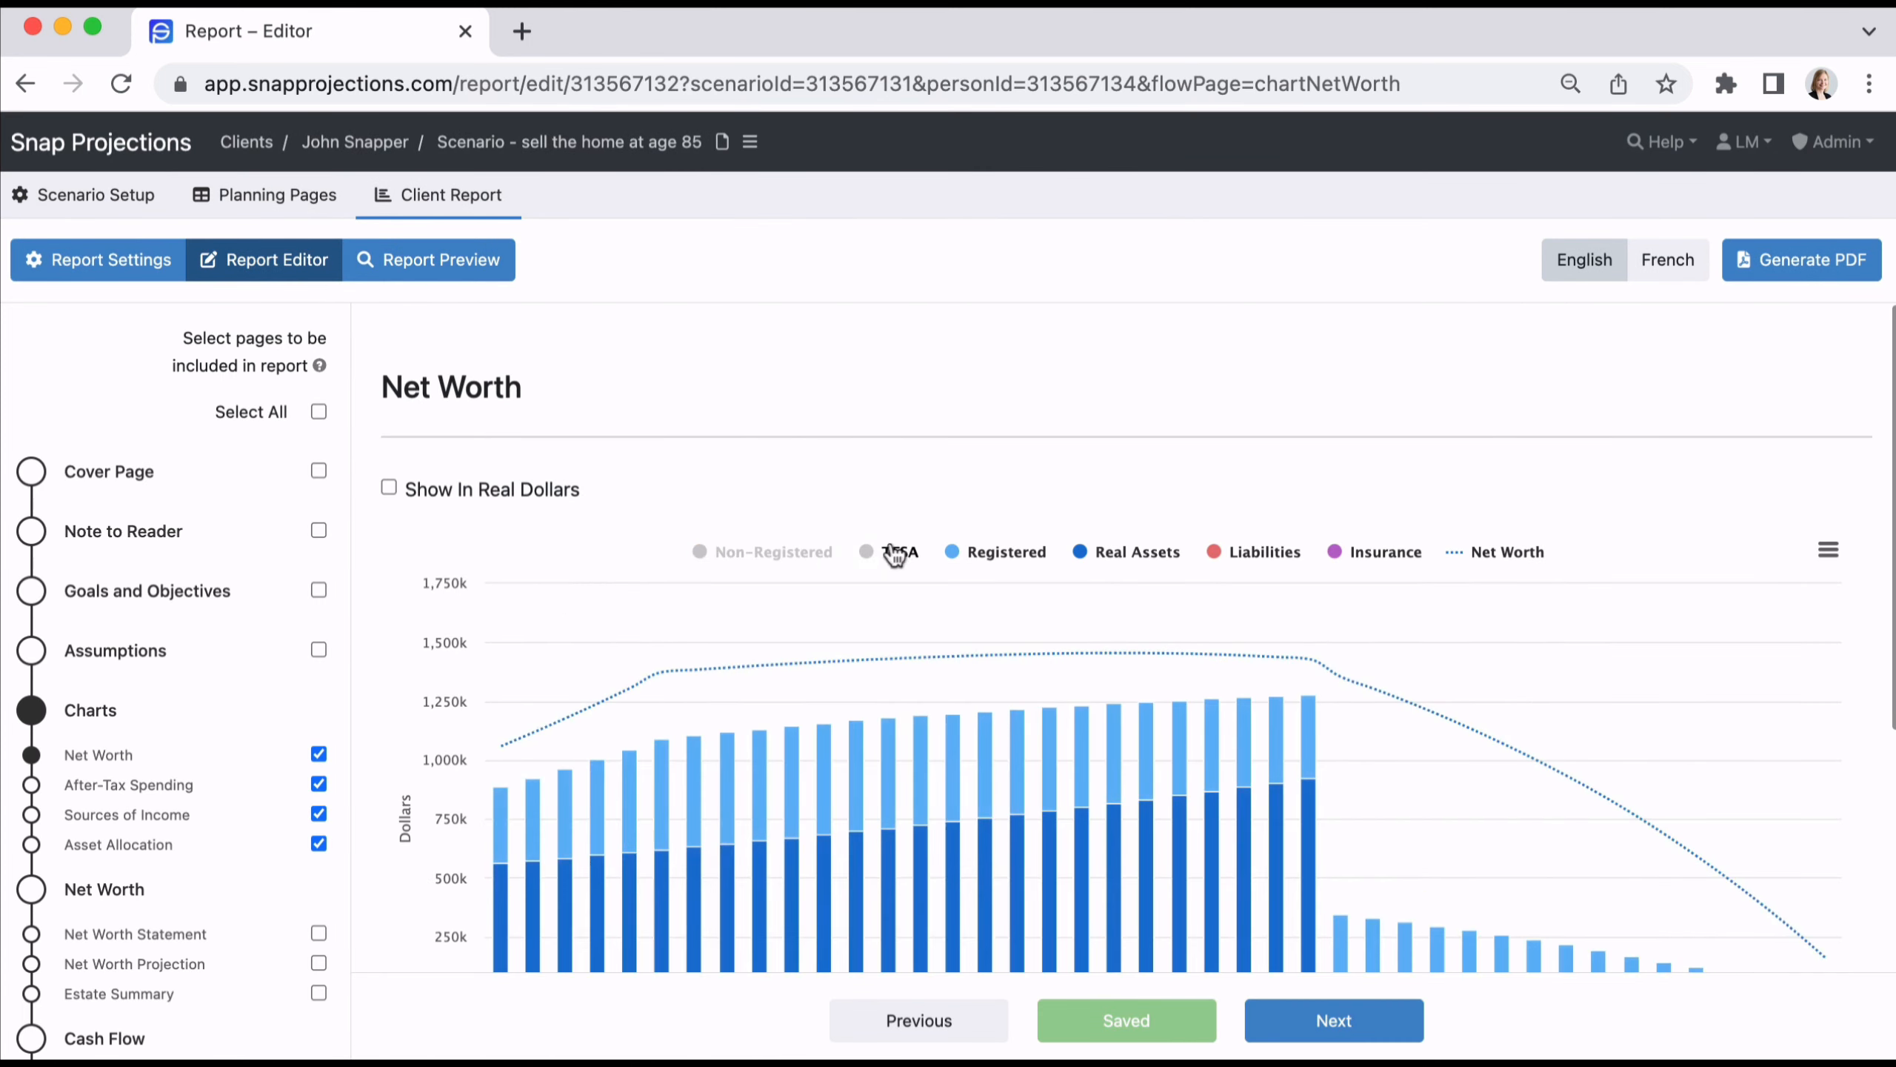
click(892, 552)
click(801, 559)
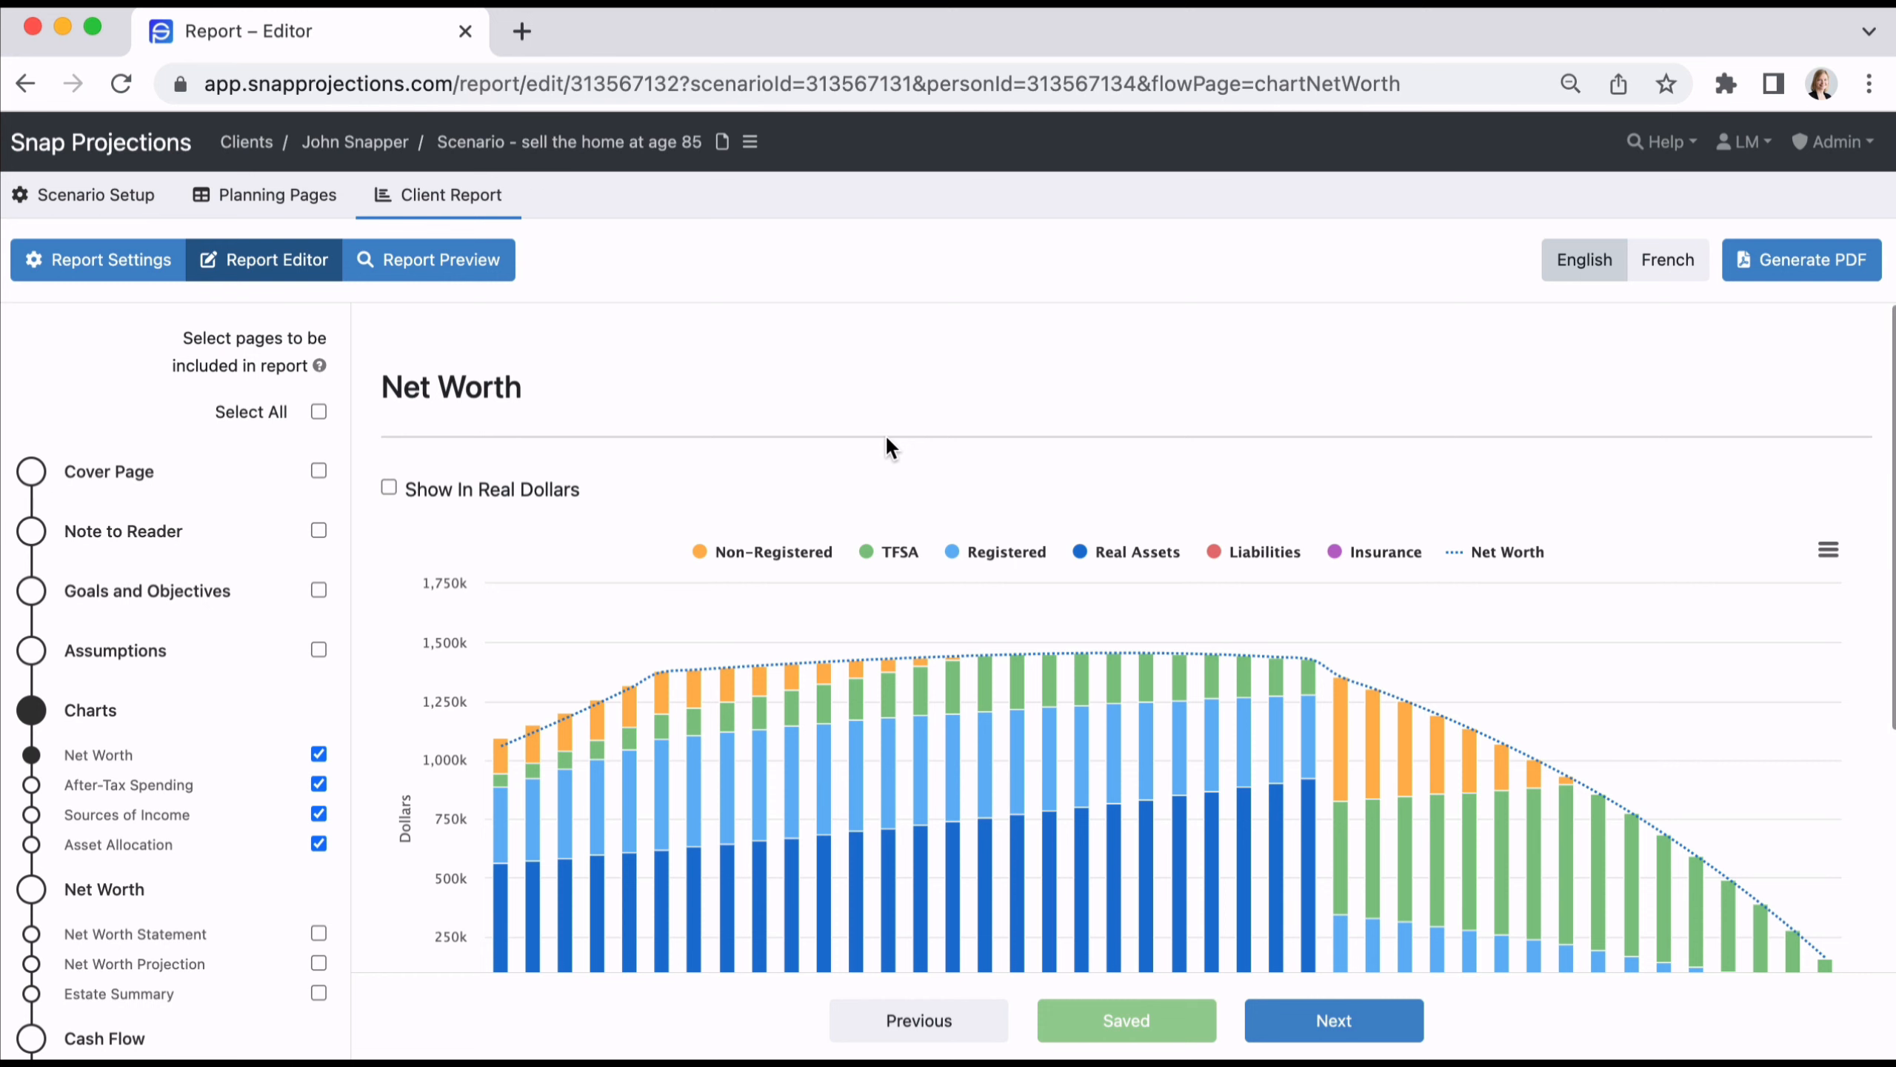
scroll(904, 448, down, 2)
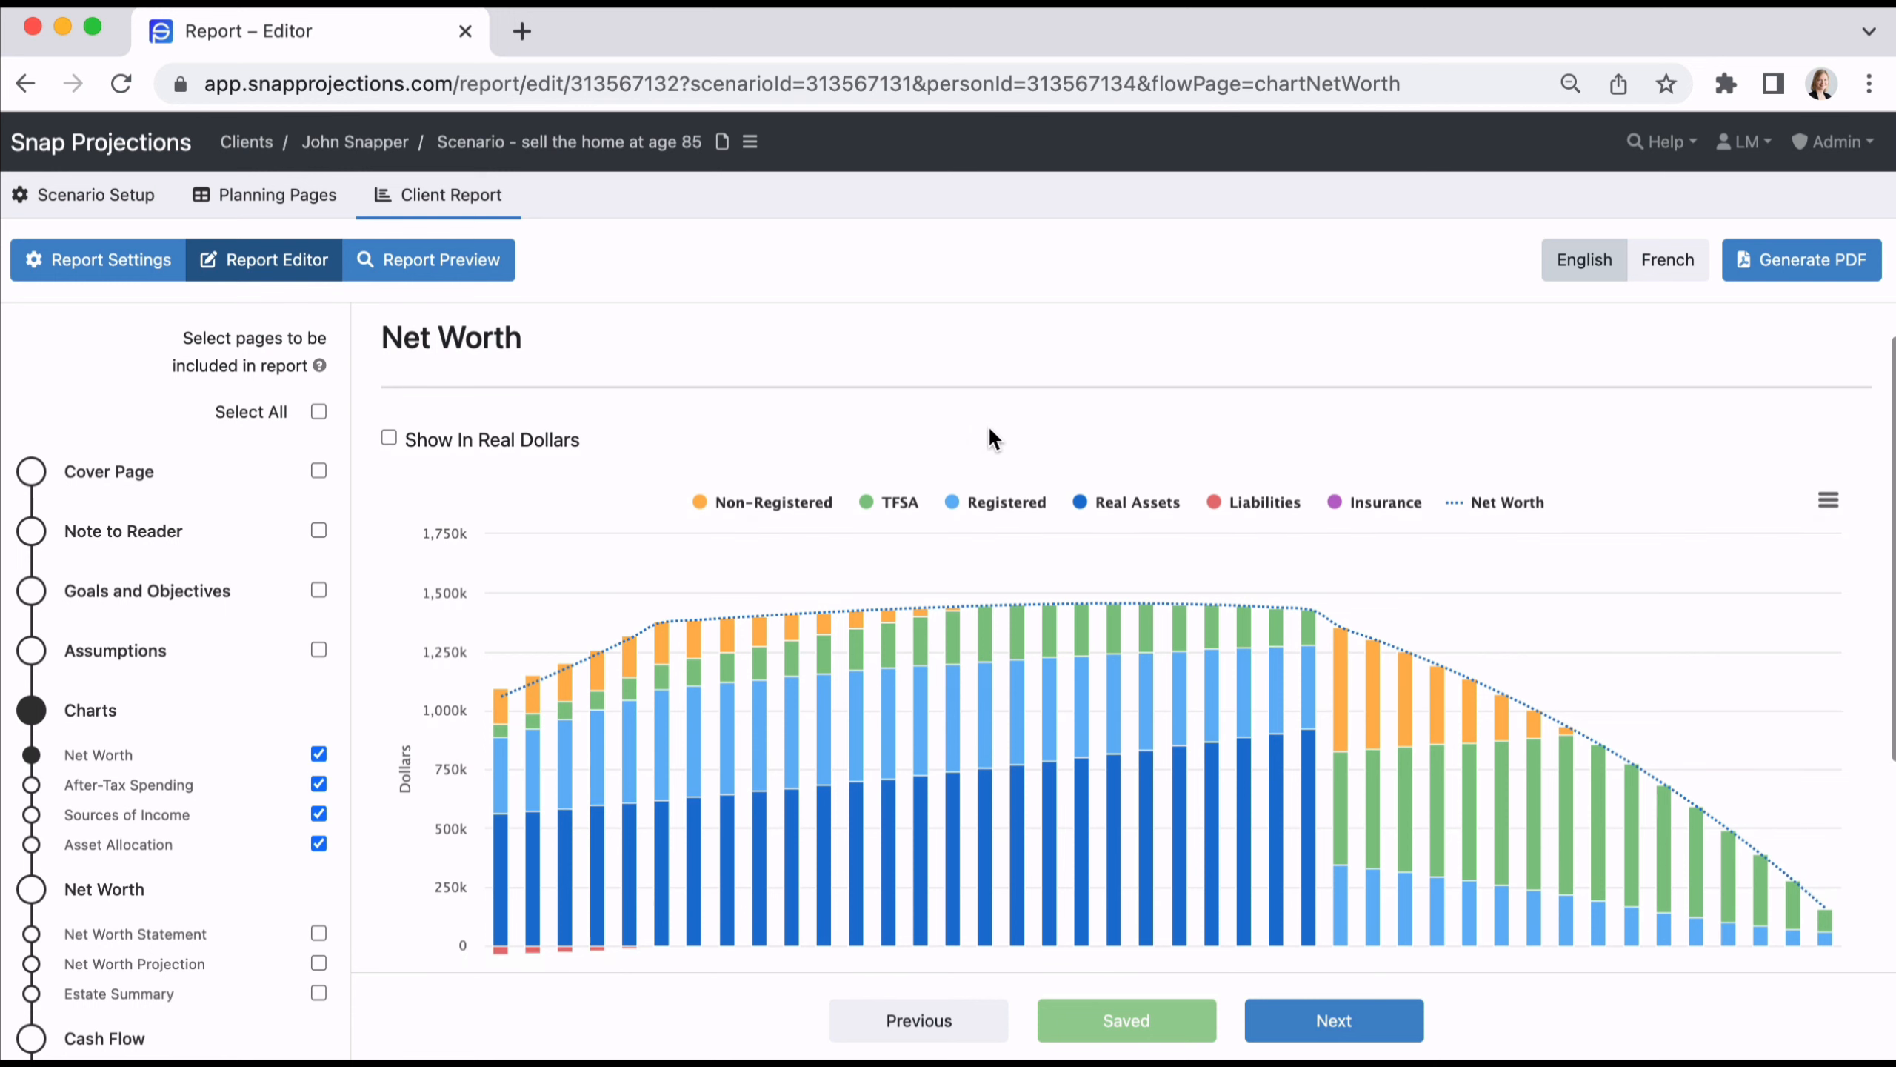
Examine the report's Net Worth chart up to age 100 and show the After-Tax Spending chart page.
scroll(987, 433, down, 2)
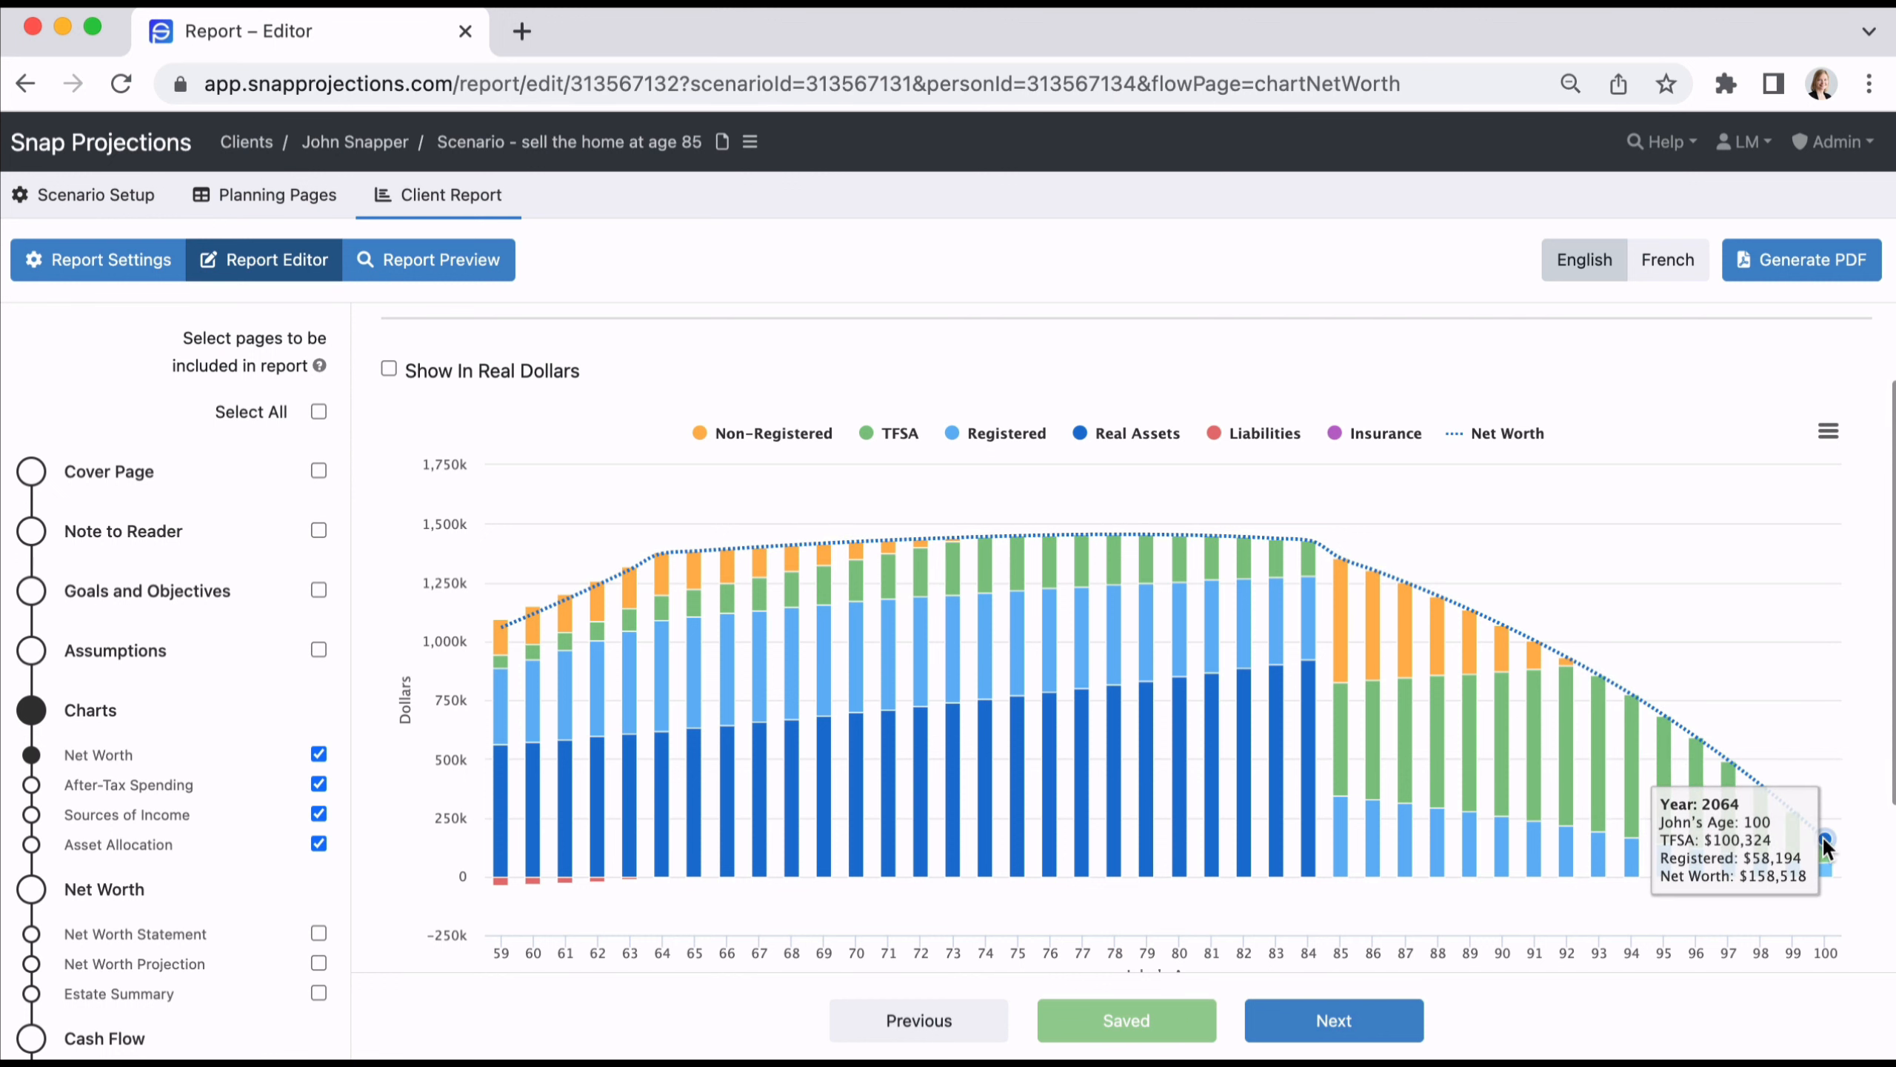
scroll(1650, 560, down, 3)
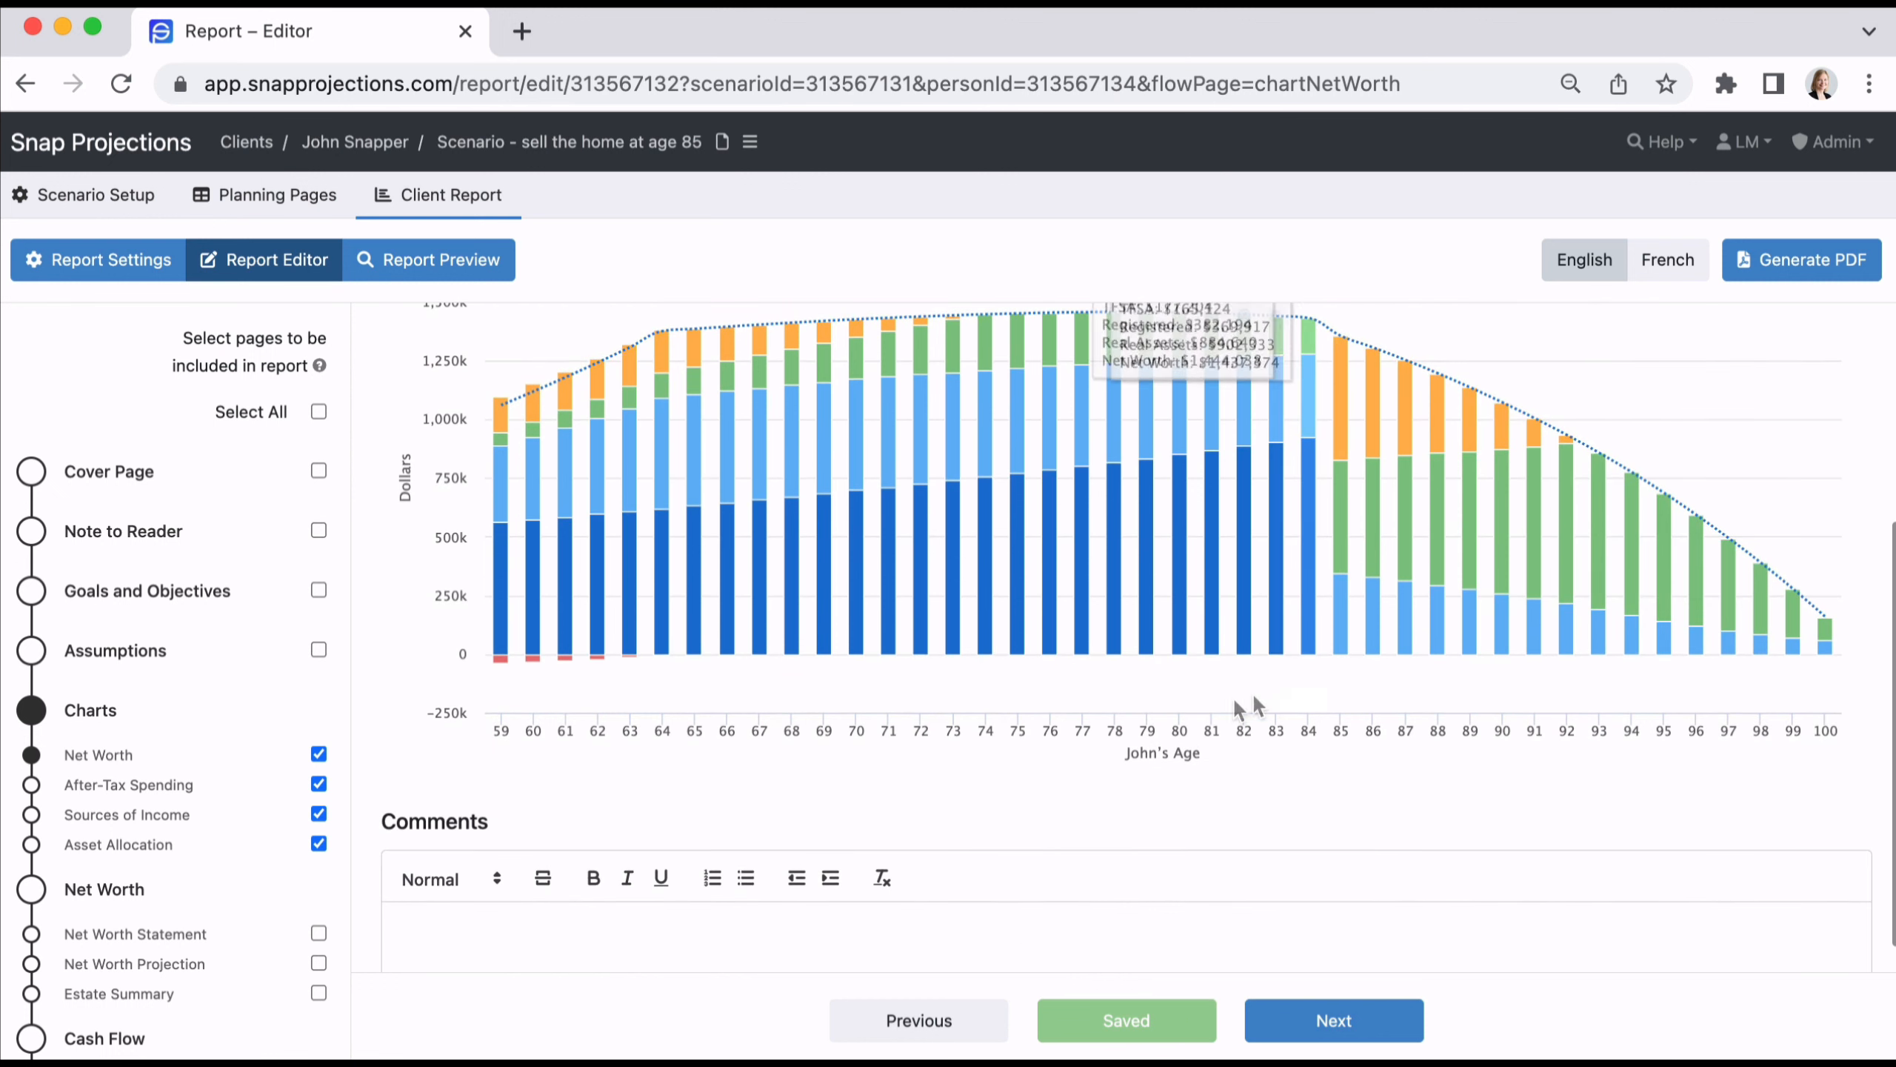
click(1316, 1025)
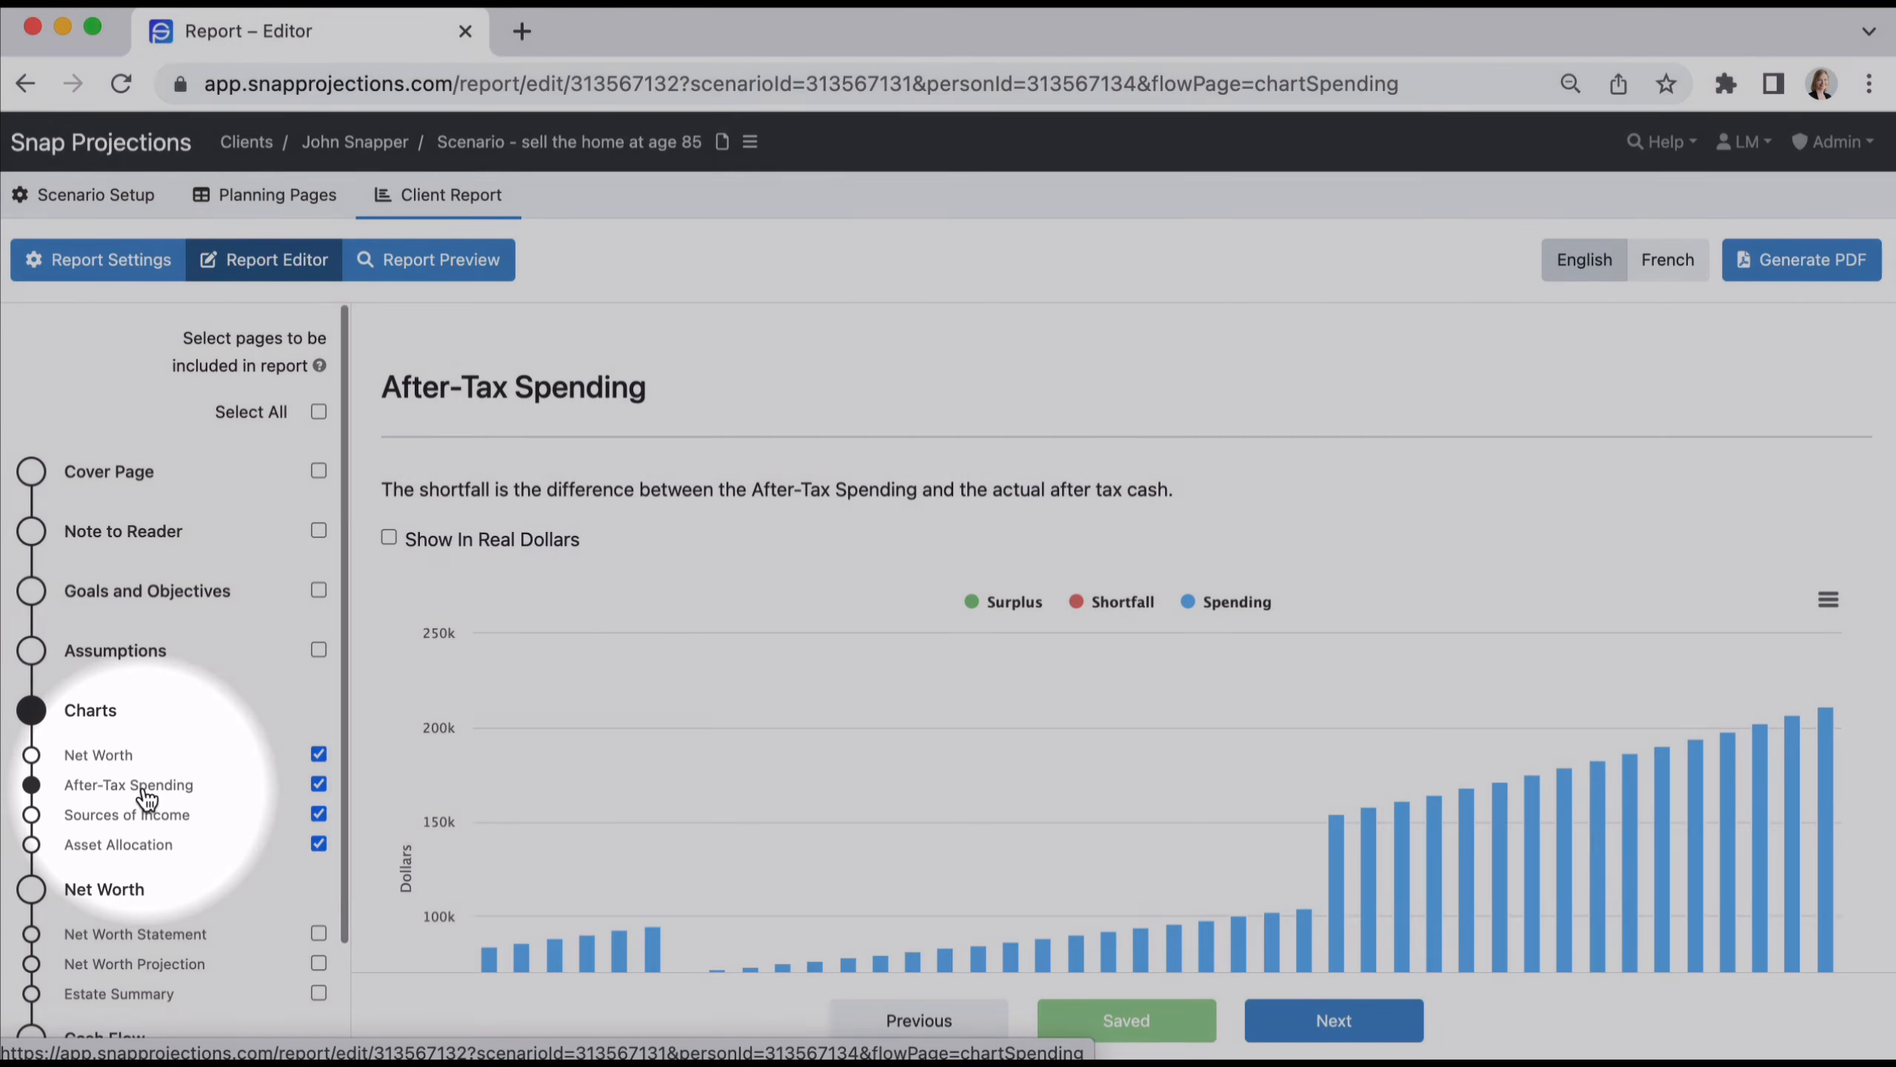
scroll(797, 642, down, 3)
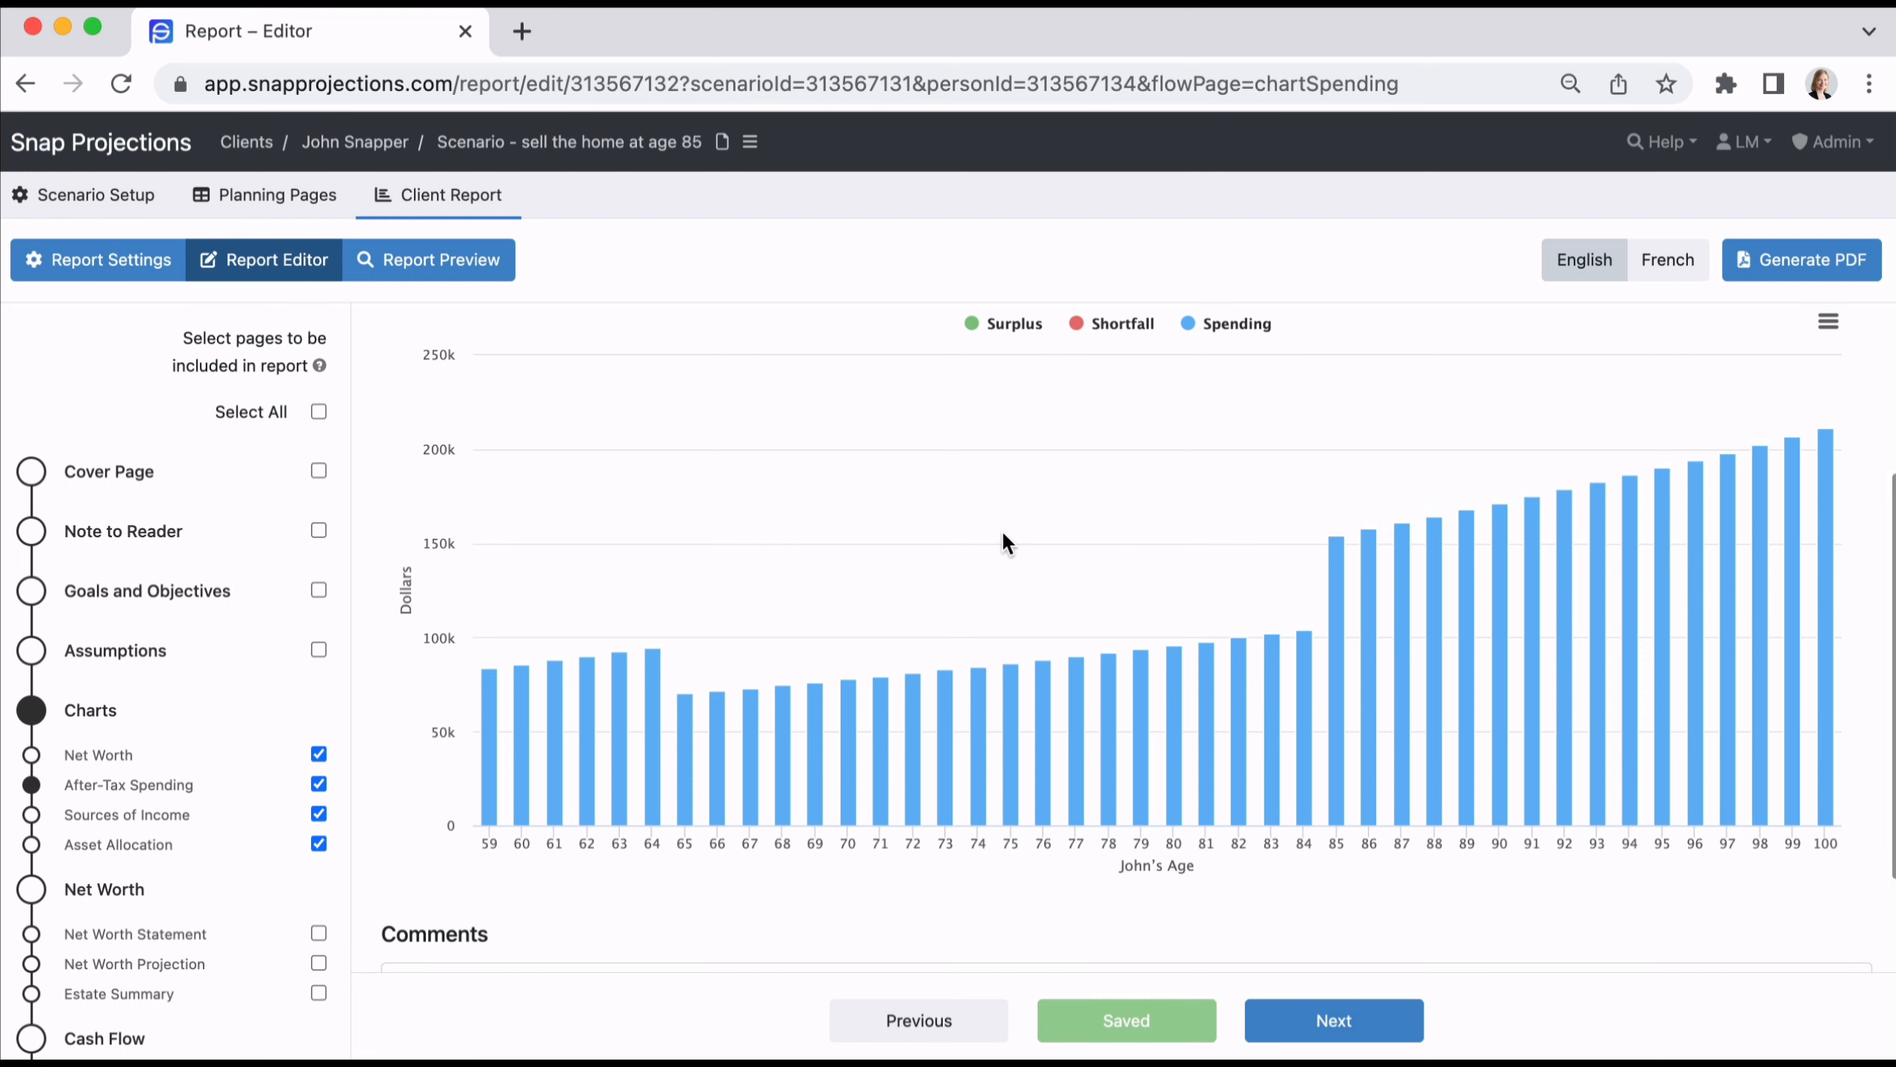
Show the report's Sources of Income page and hide the Other (Non-Taxable) series in its chart.
click(147, 814)
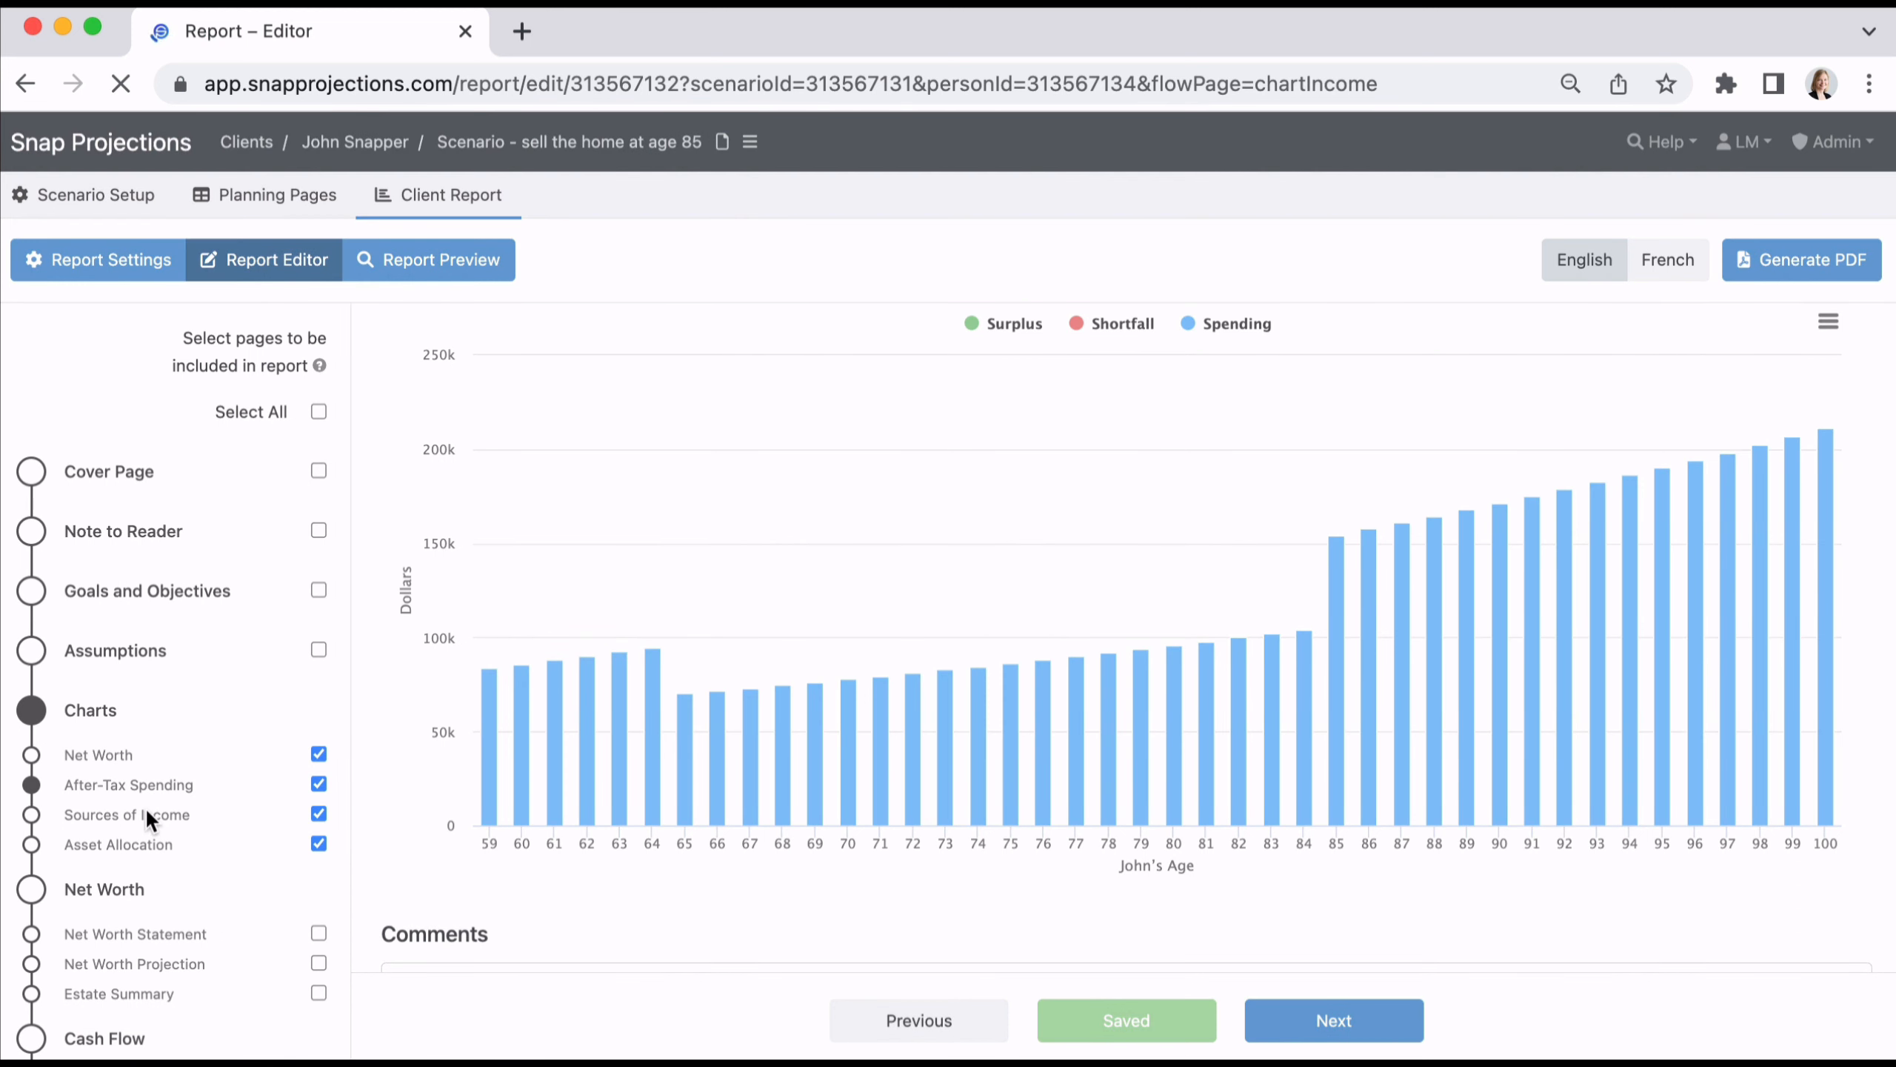
scroll(604, 673, down, 2)
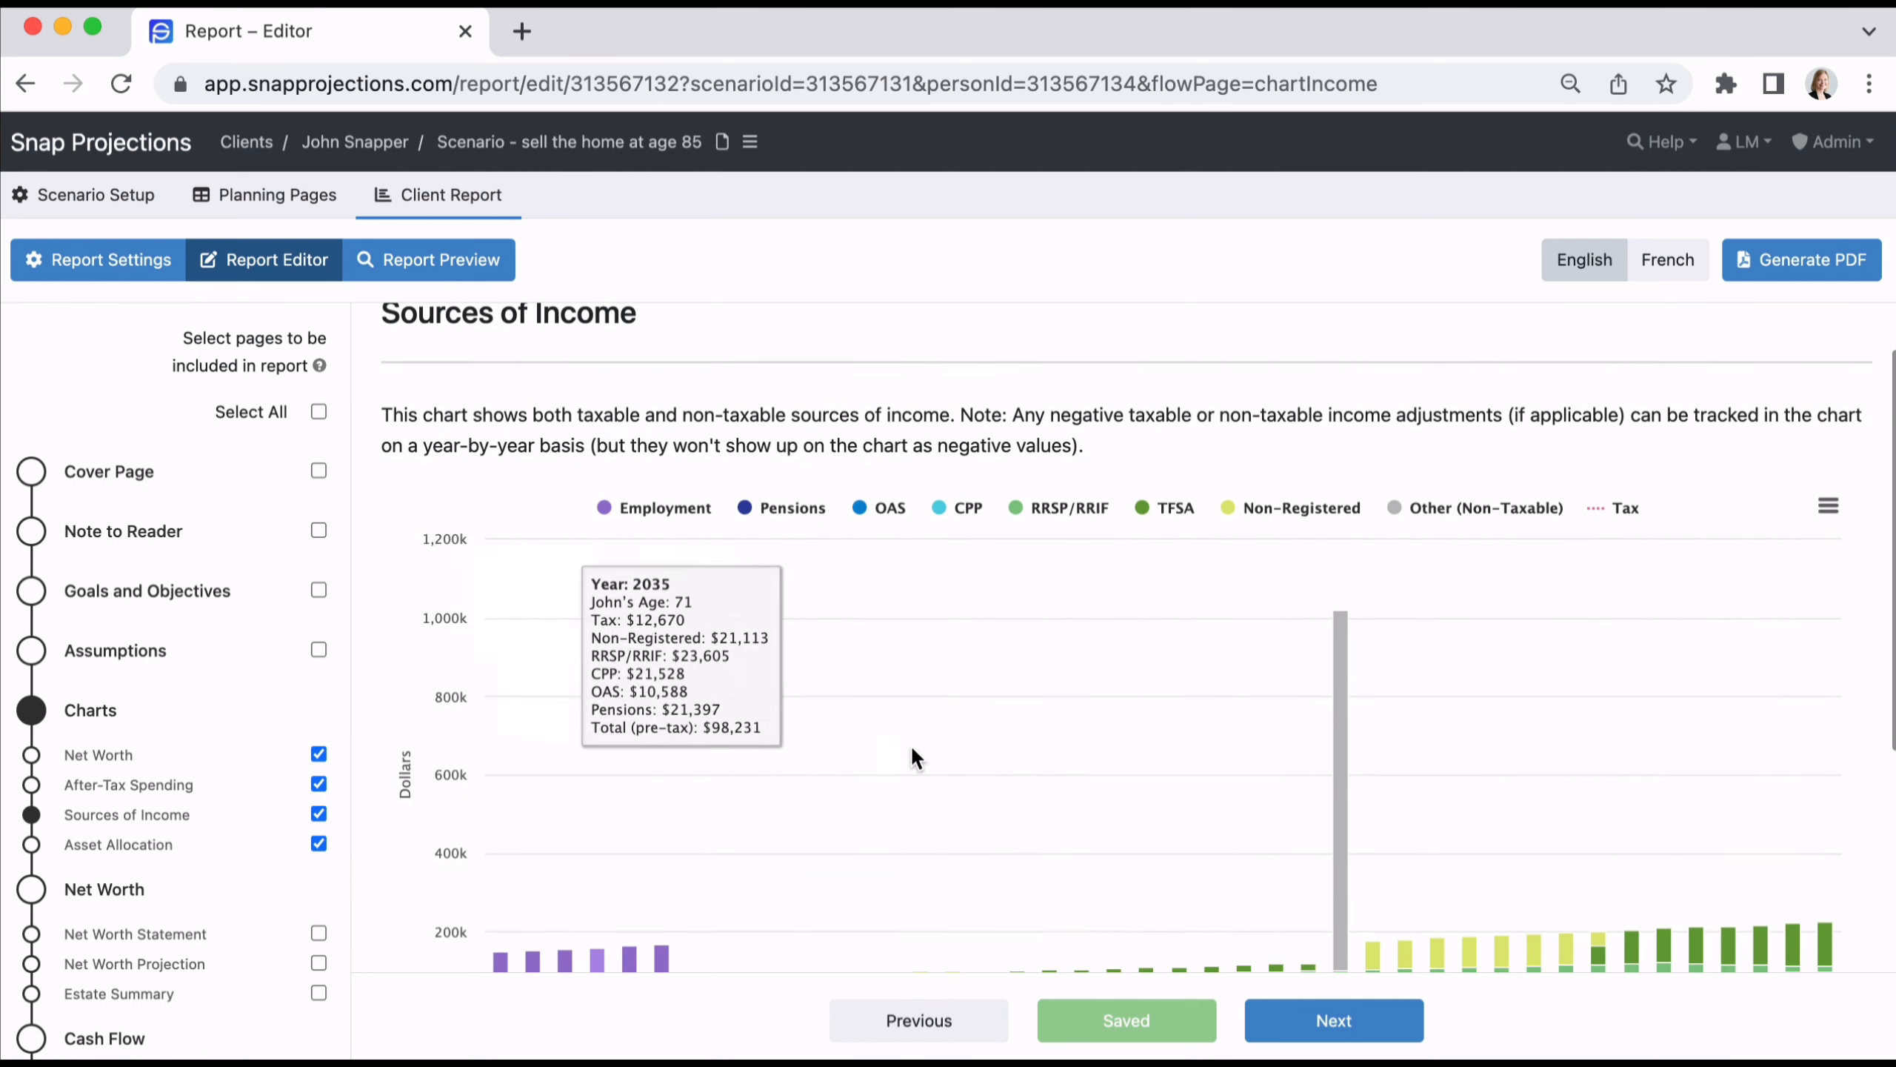
scroll(1326, 743, down, 2)
scroll(1326, 742, down, 2)
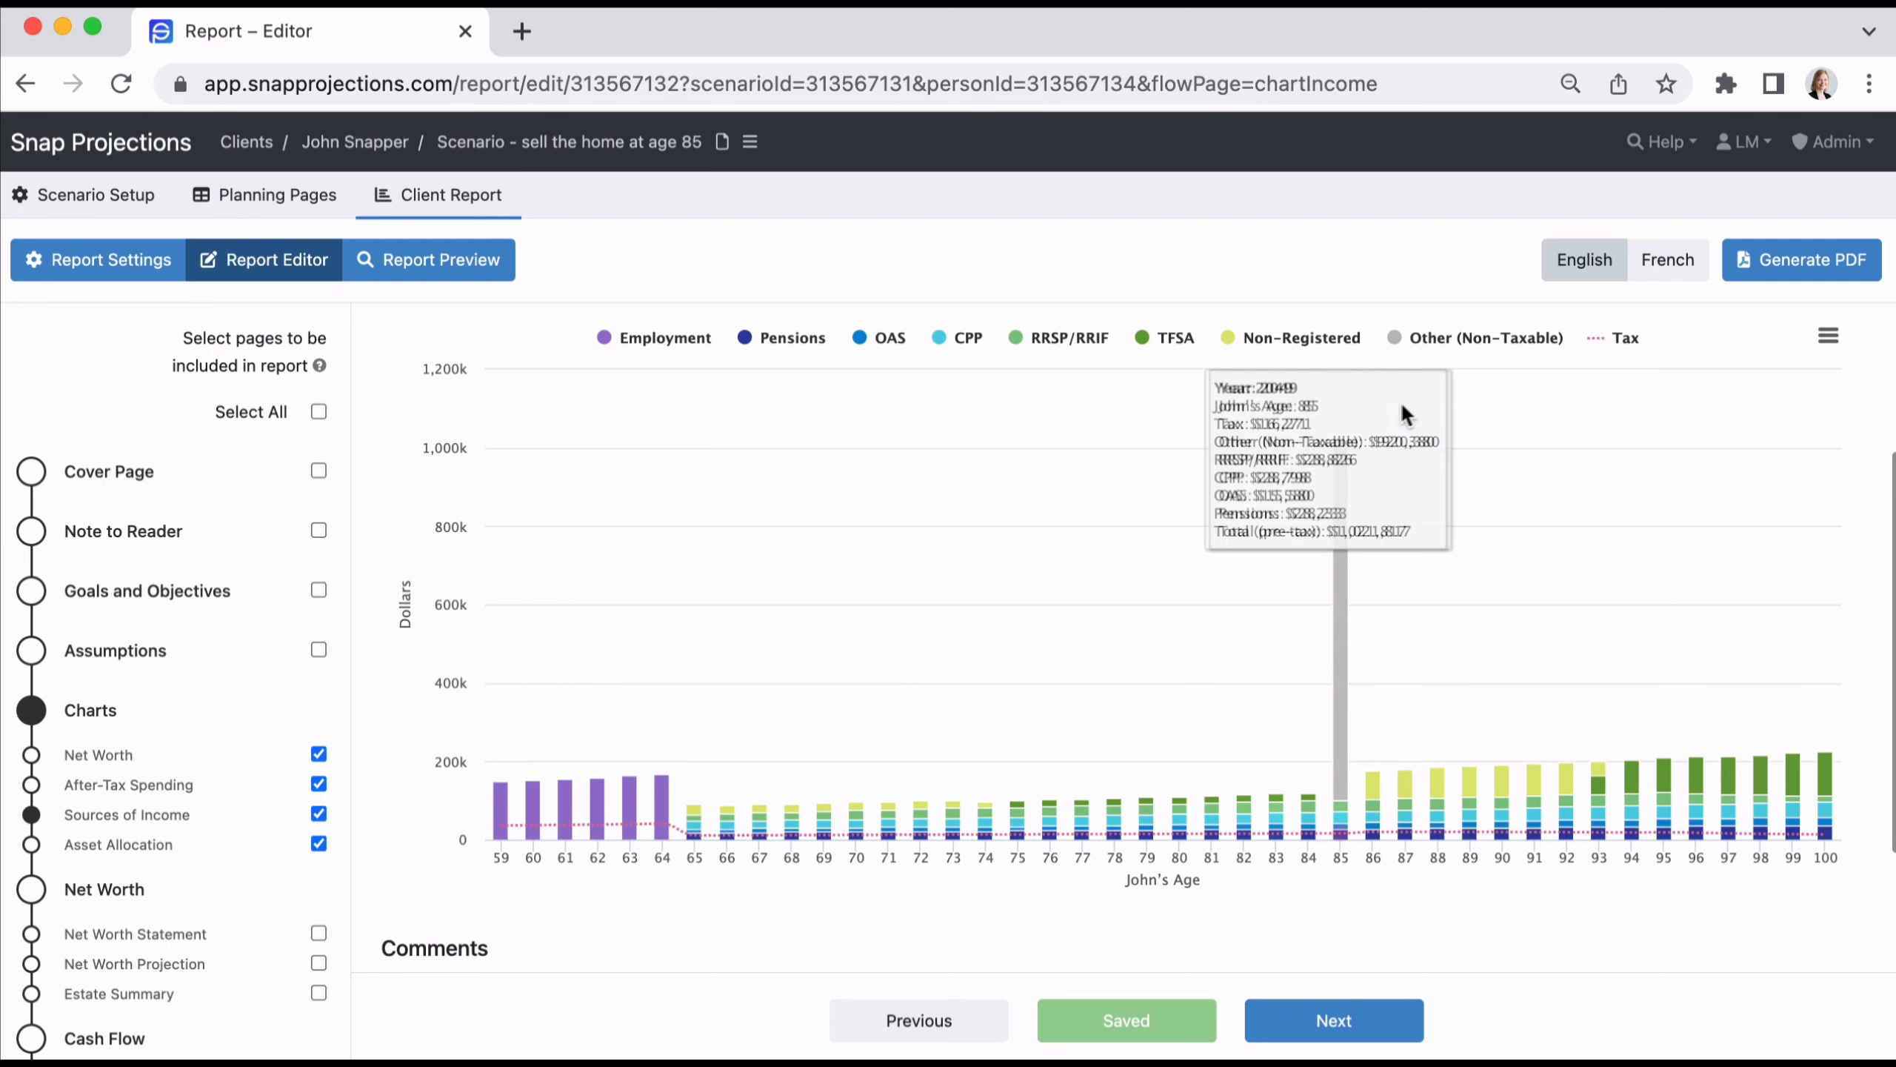
click(1455, 345)
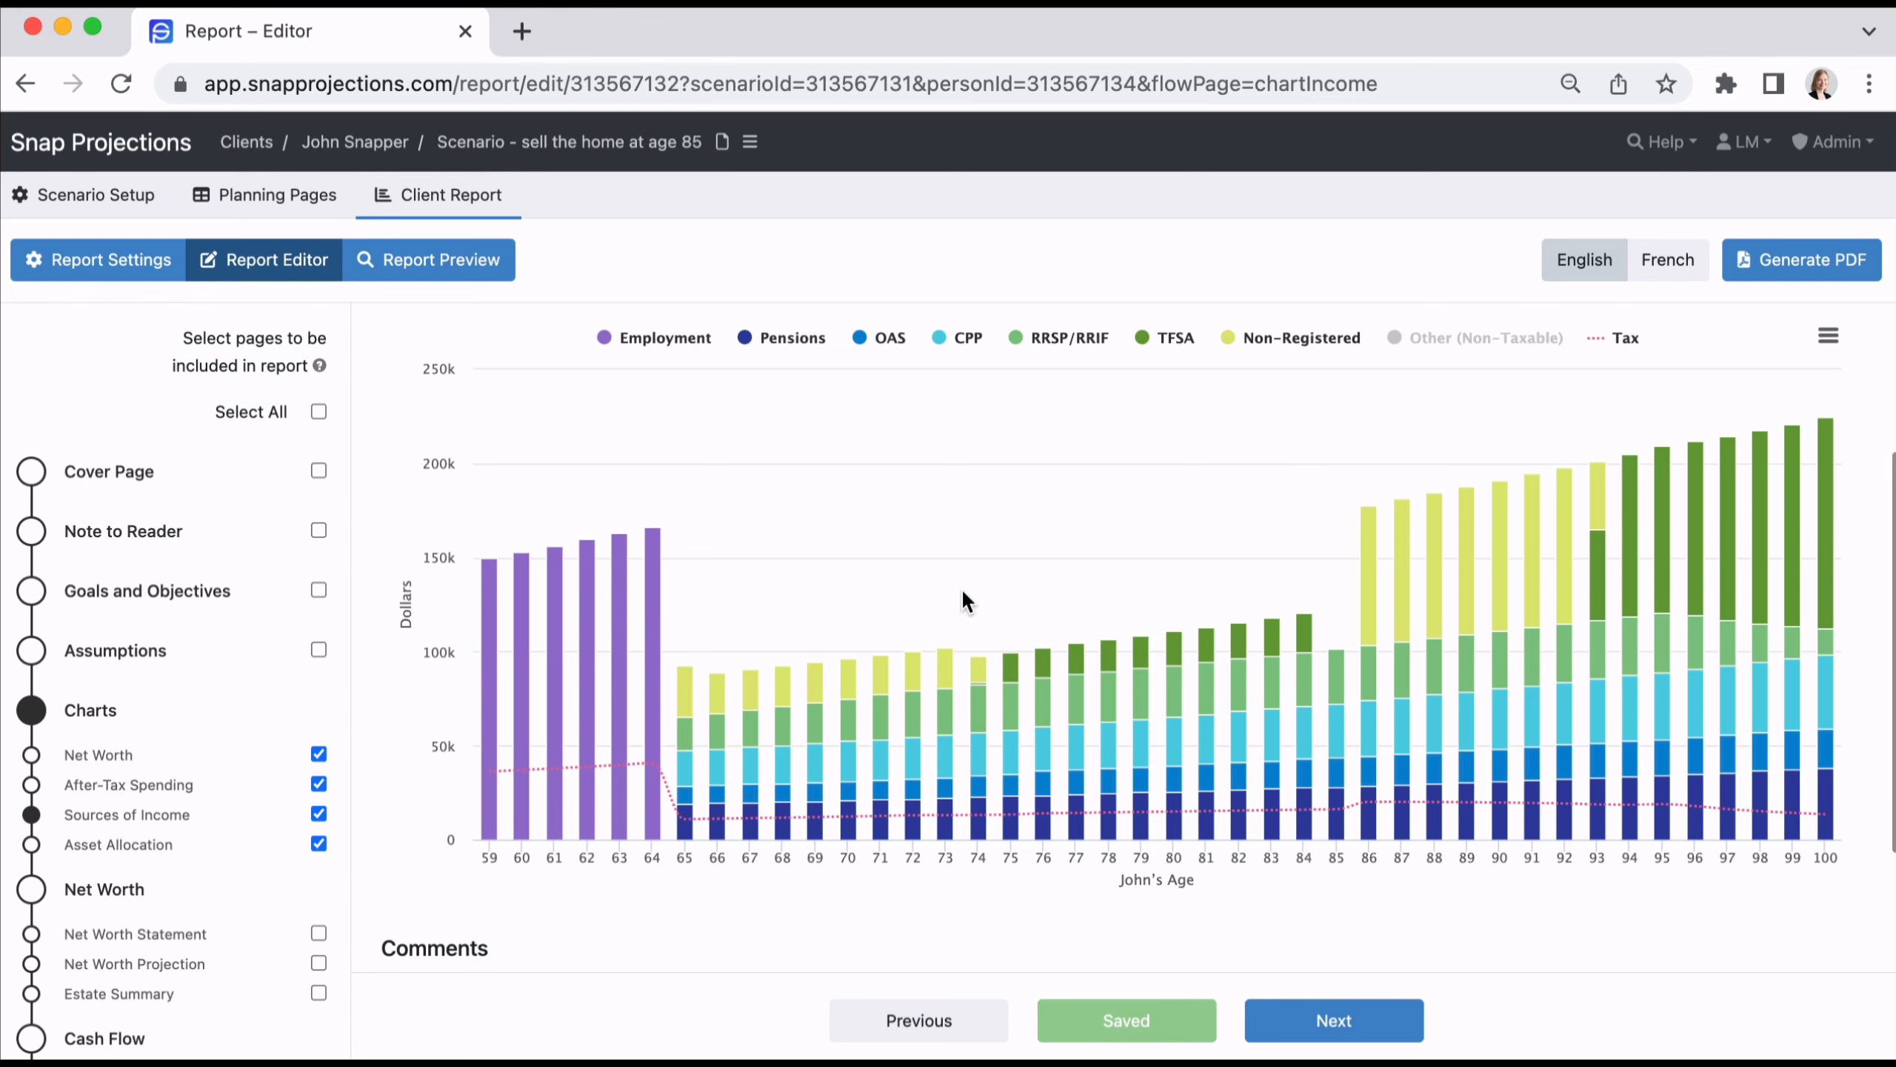
Read the comment below the Sources of Income chart and inspect the income breakdown at age 86.
scroll(961, 587, down, 3)
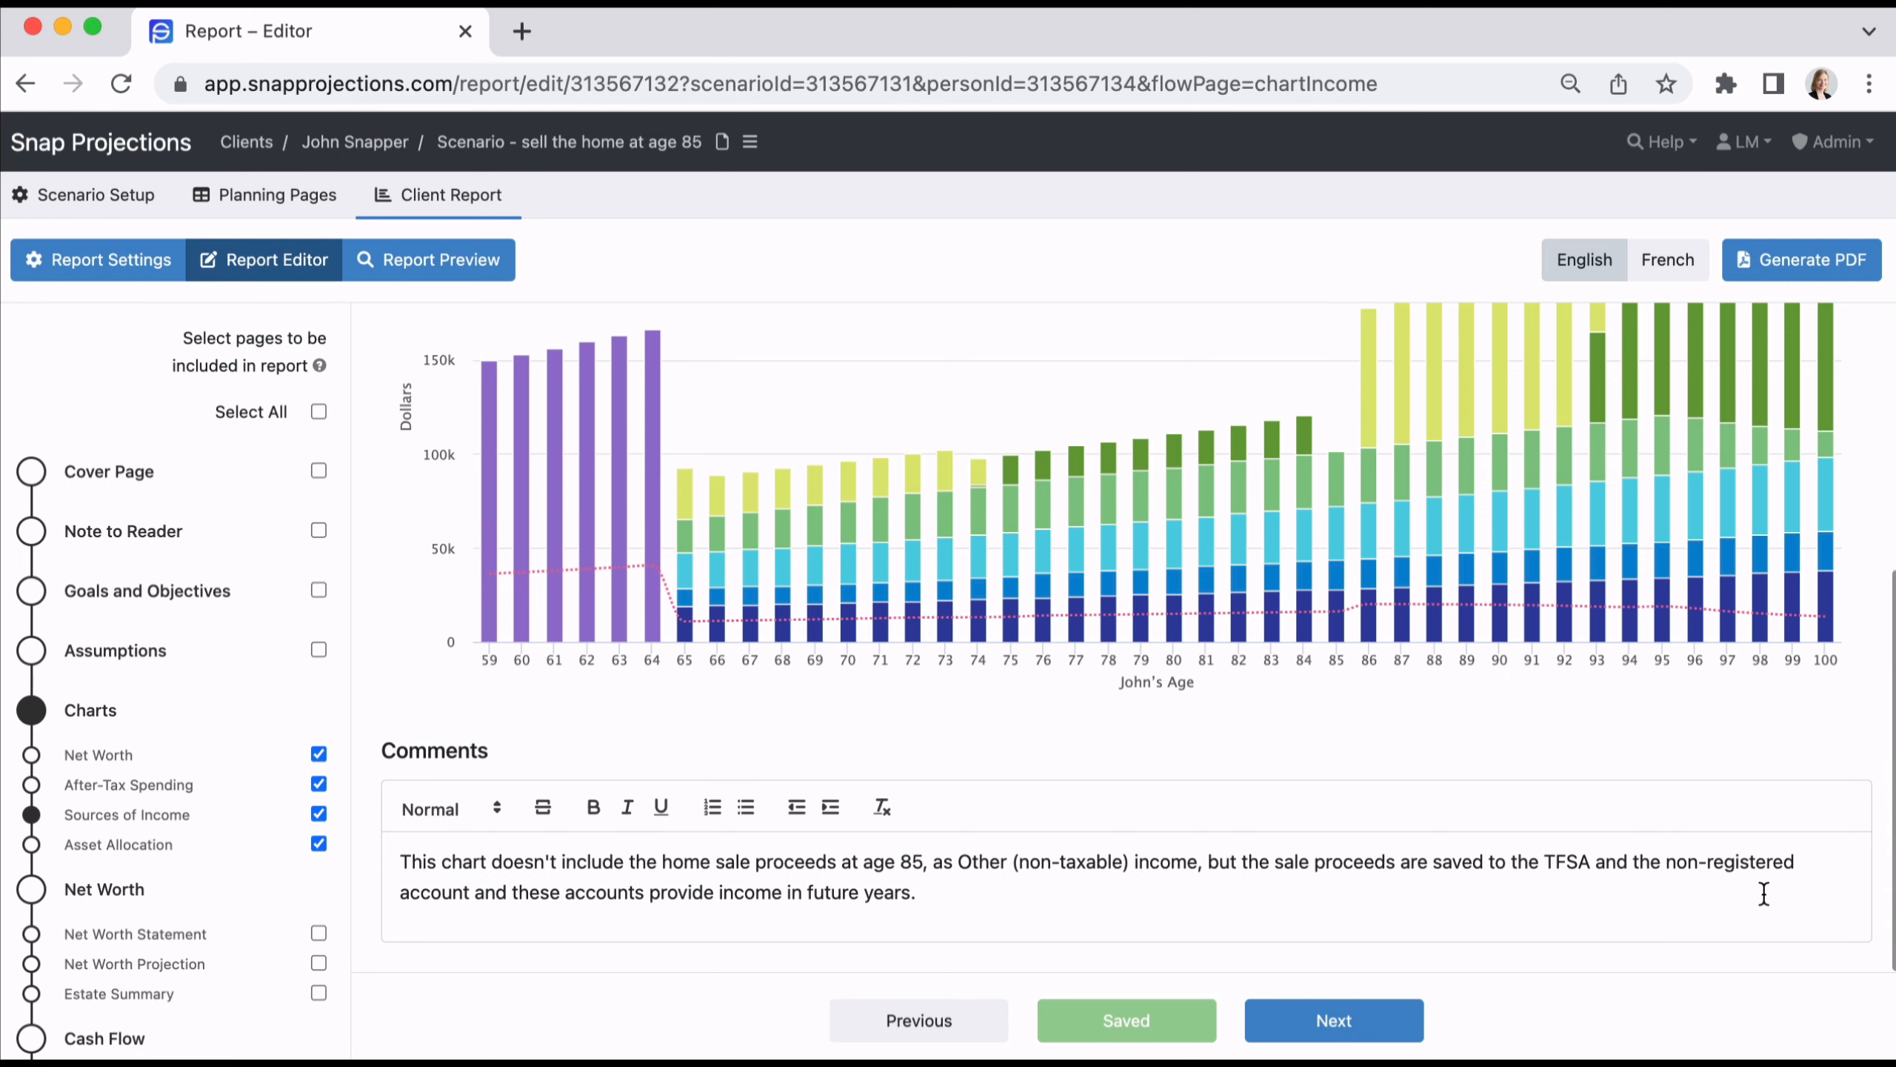
scroll(1690, 903, up, 3)
scroll(1689, 902, up, 3)
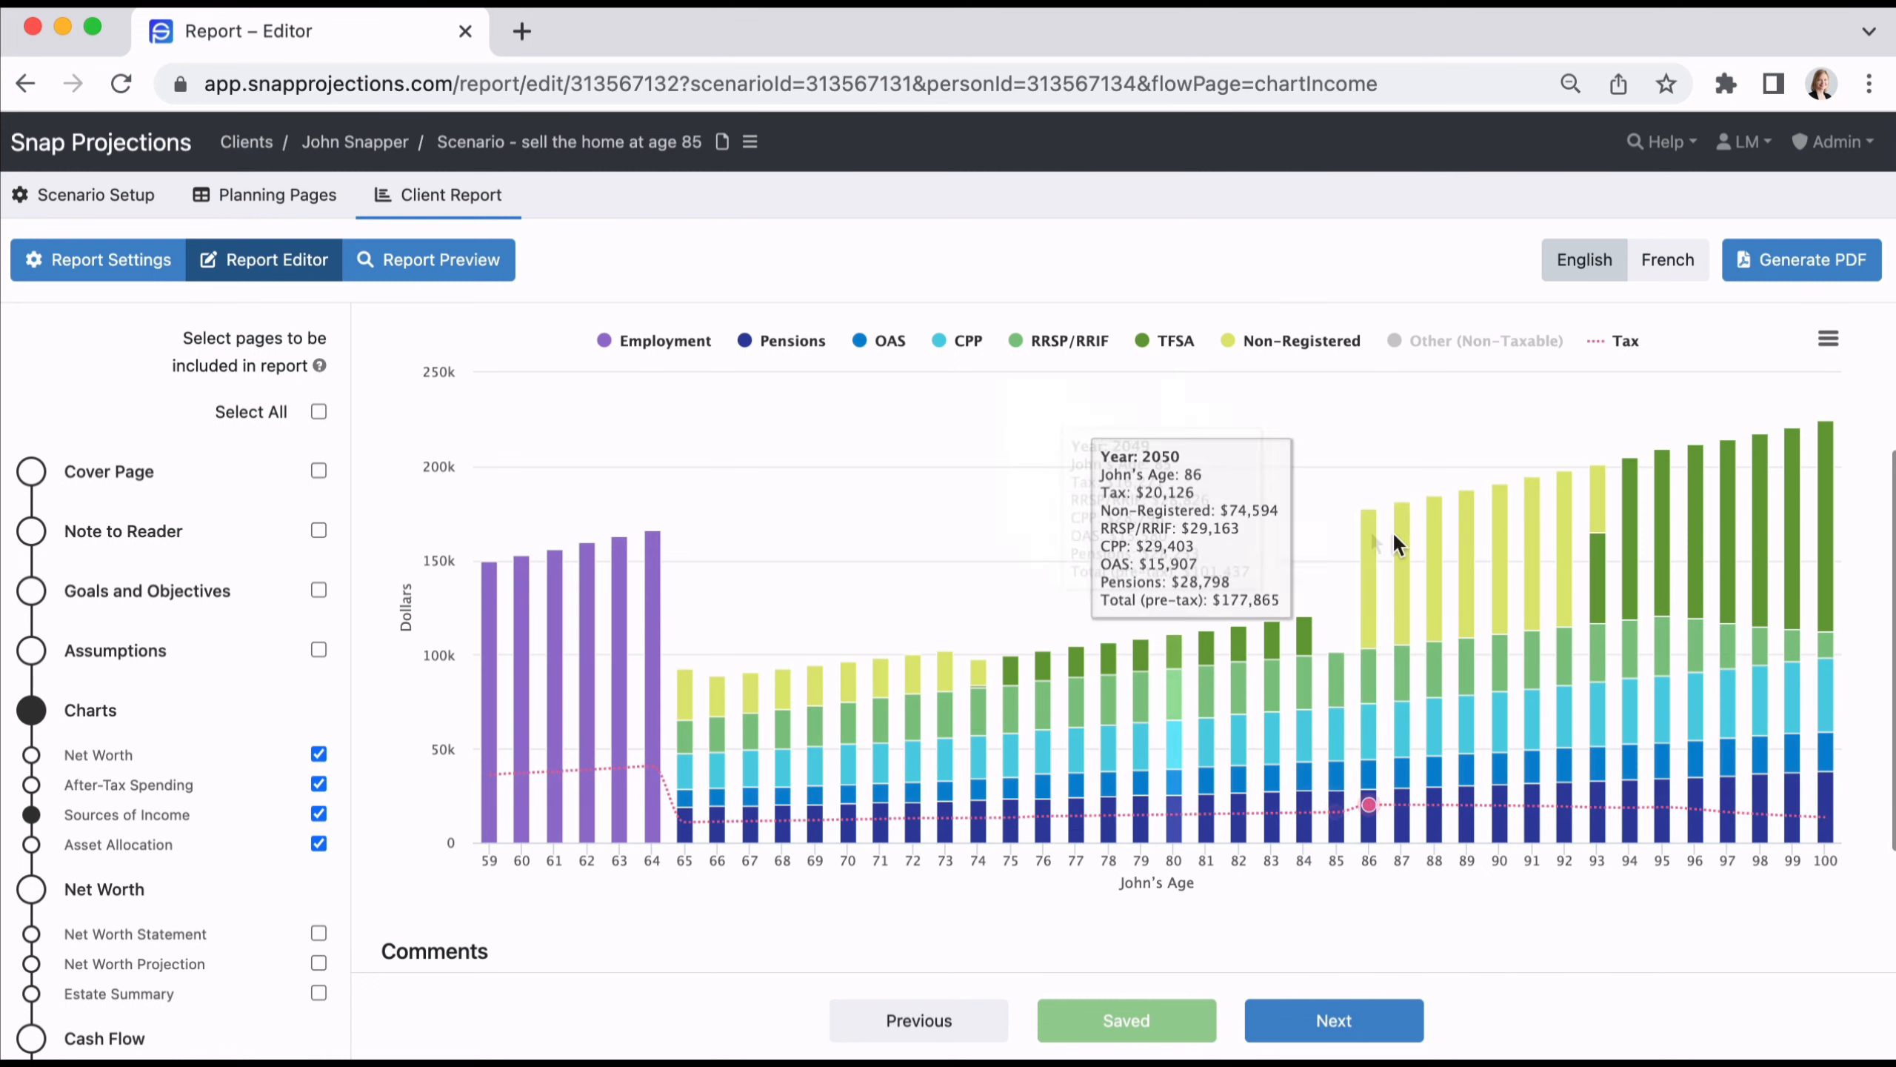
mouse_move(1369, 536)
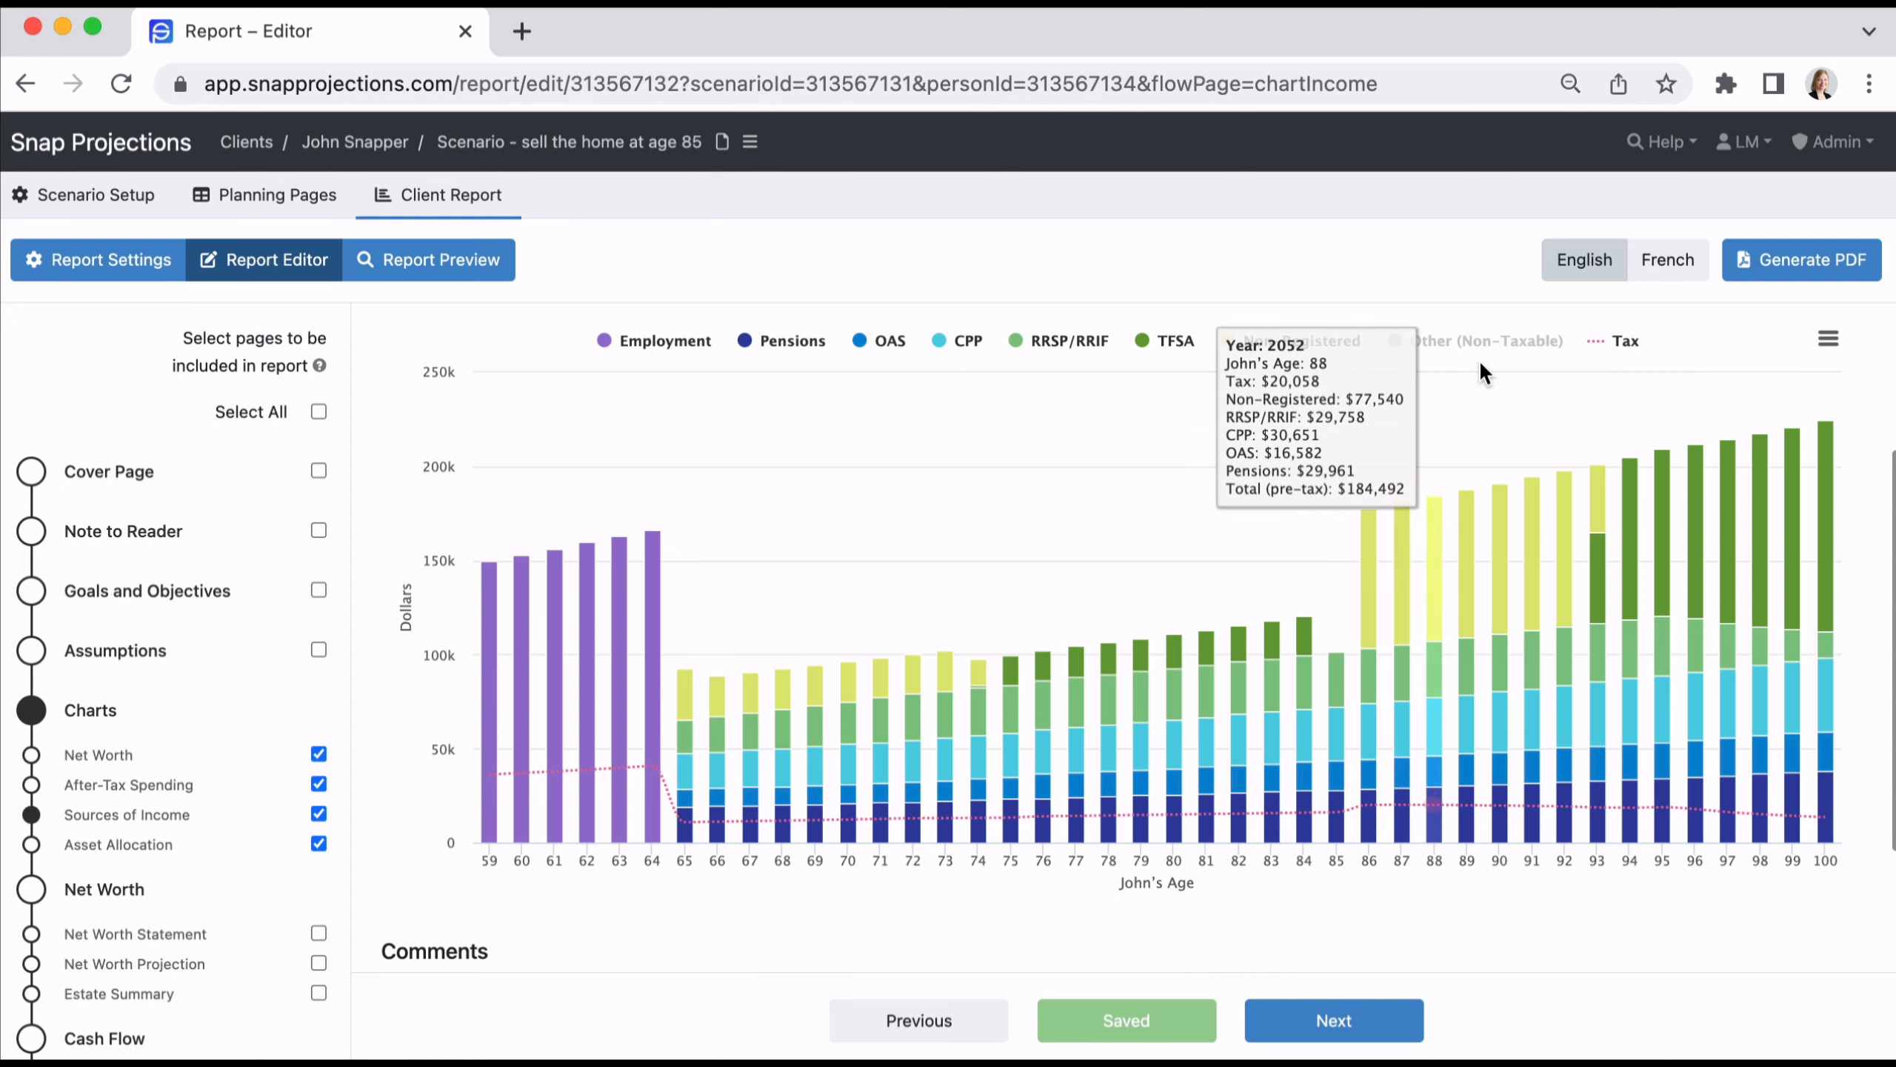
Preview the client report and check its Sources of Income page with comments and its After-Tax Spending page.
click(436, 263)
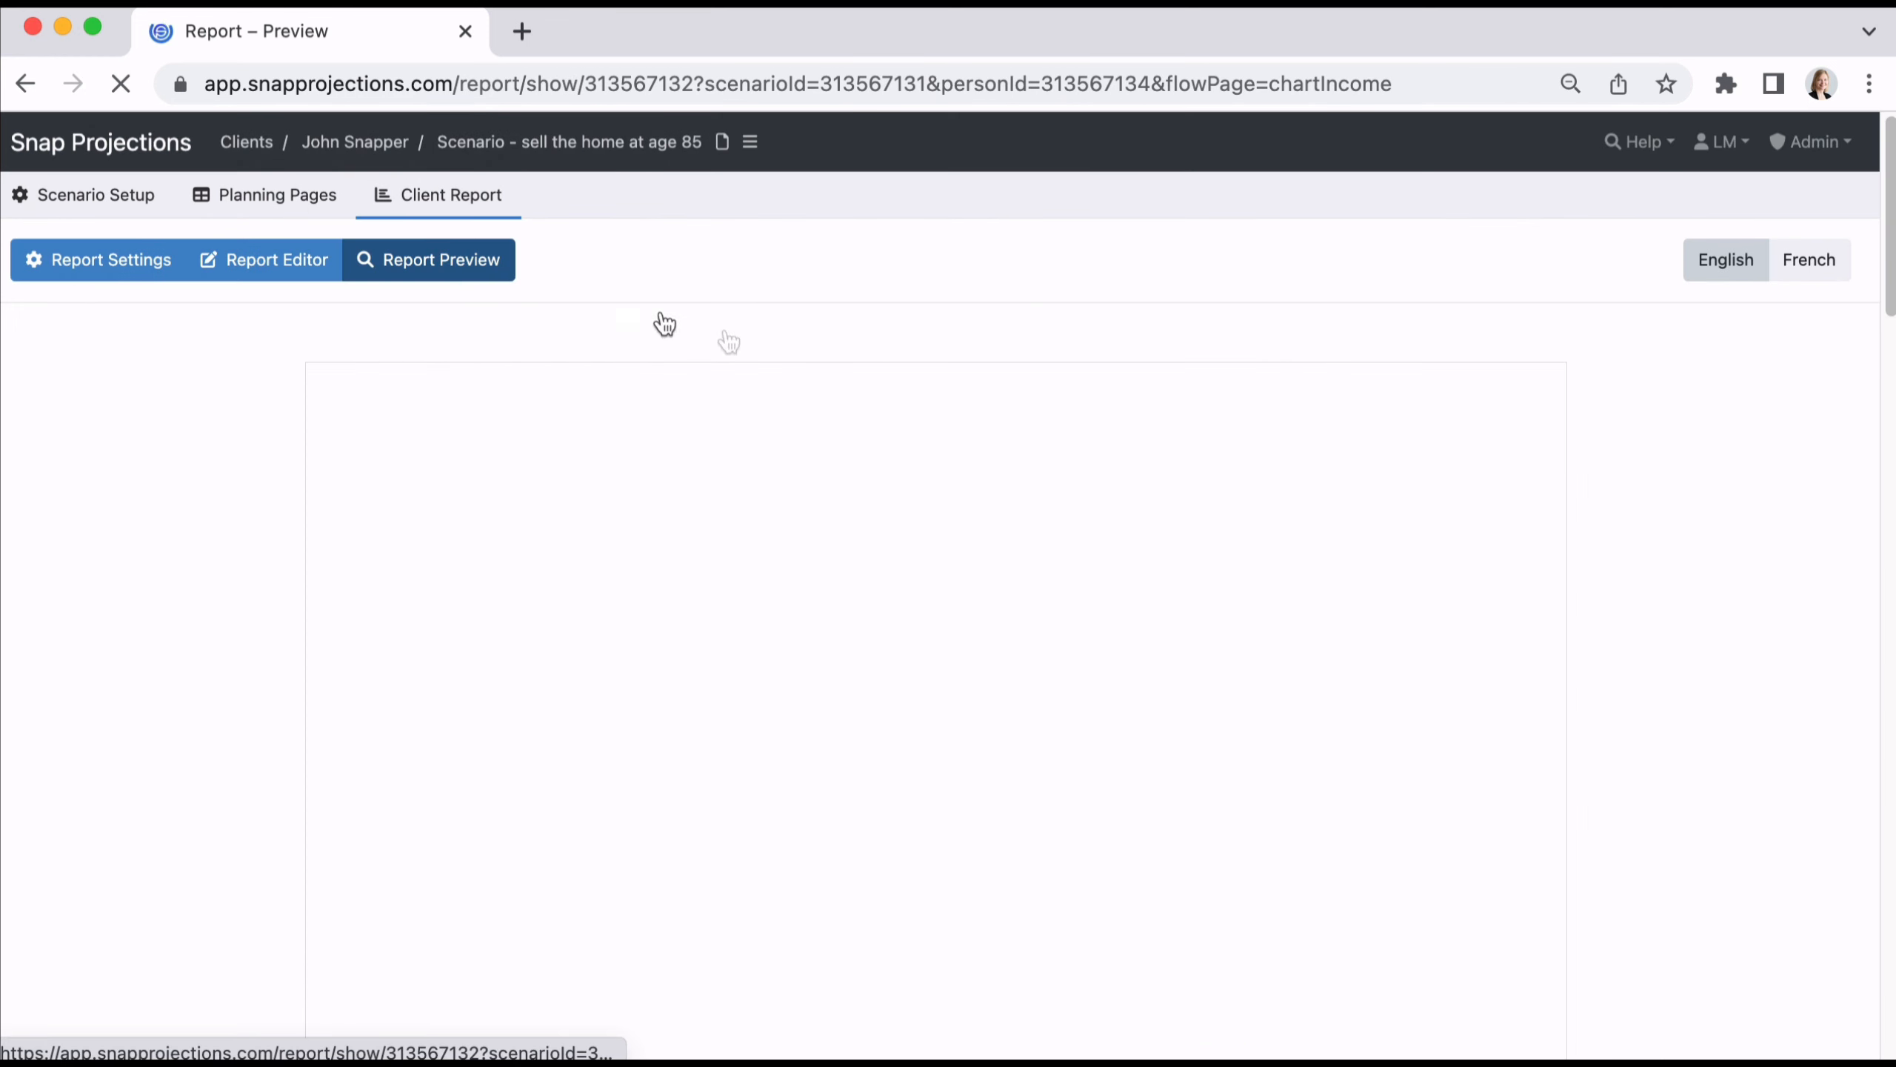
scroll(896, 640, down, 20)
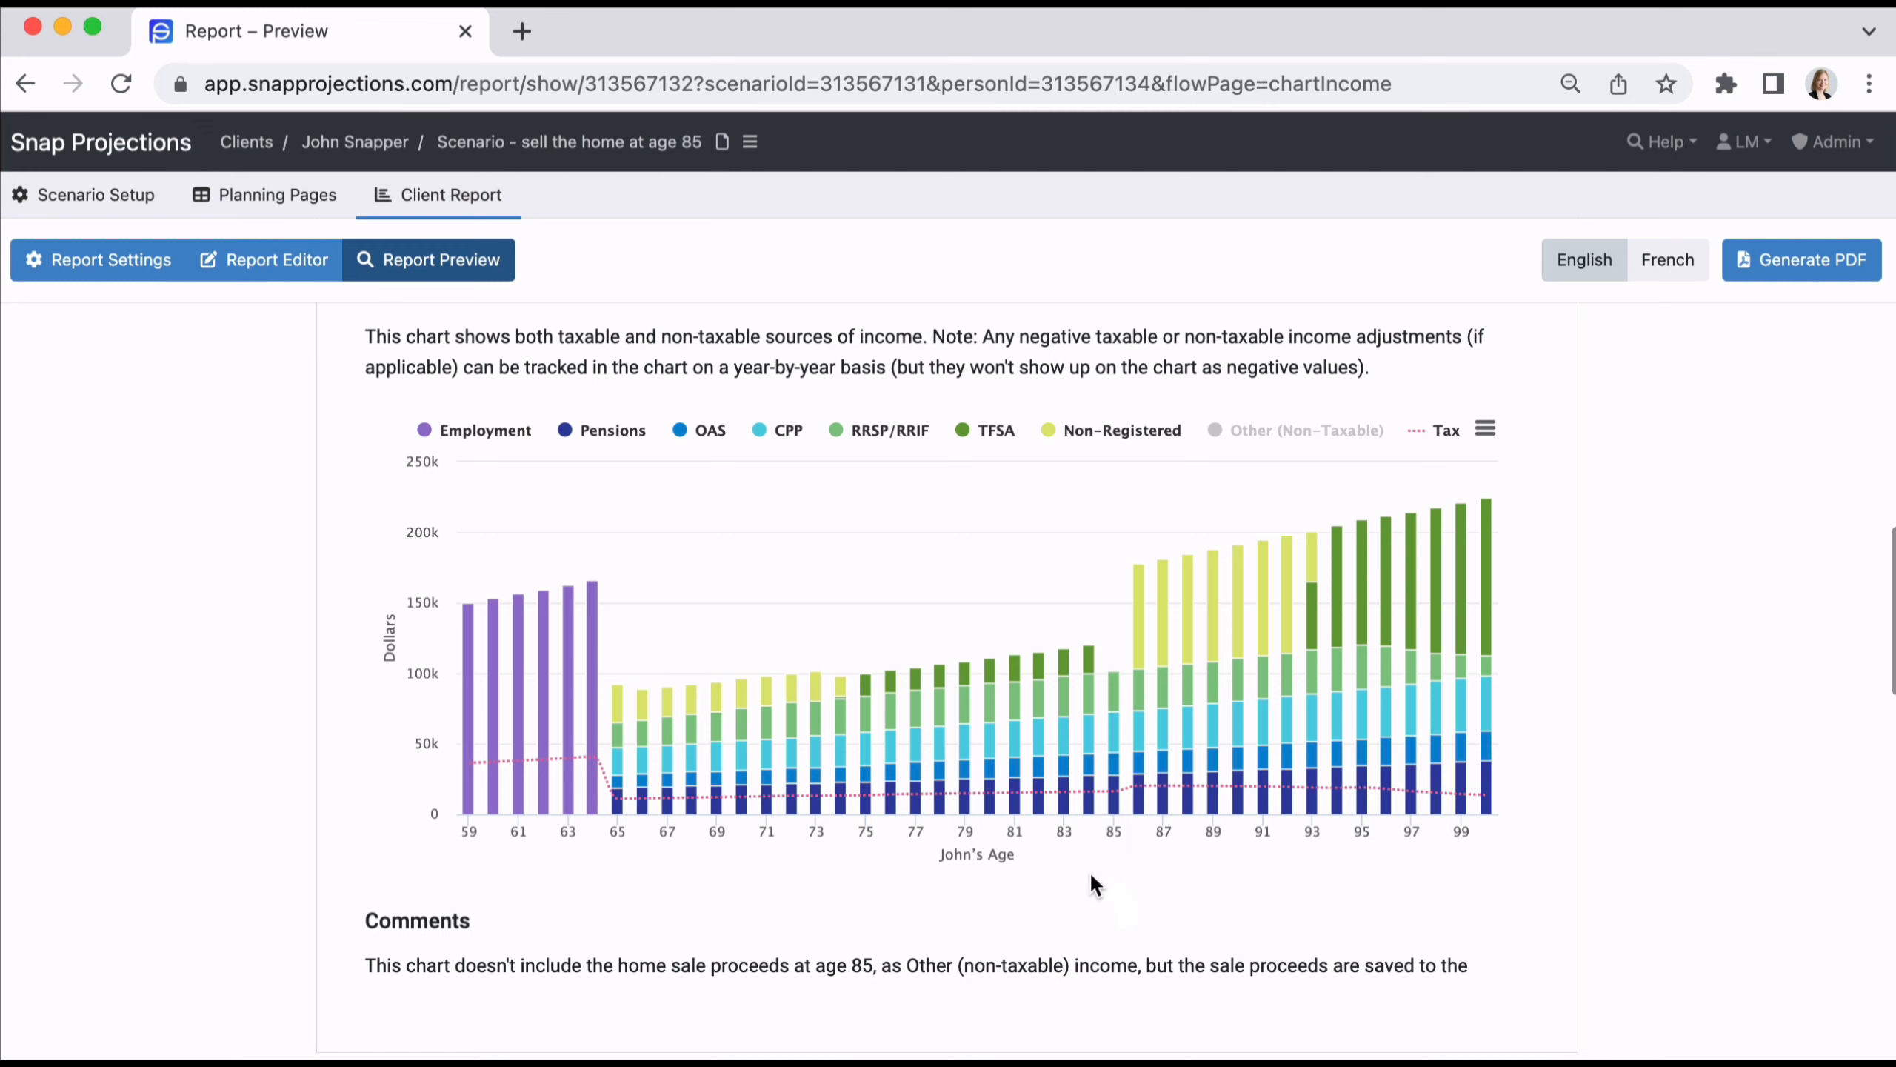
scroll(1040, 599, up, 15)
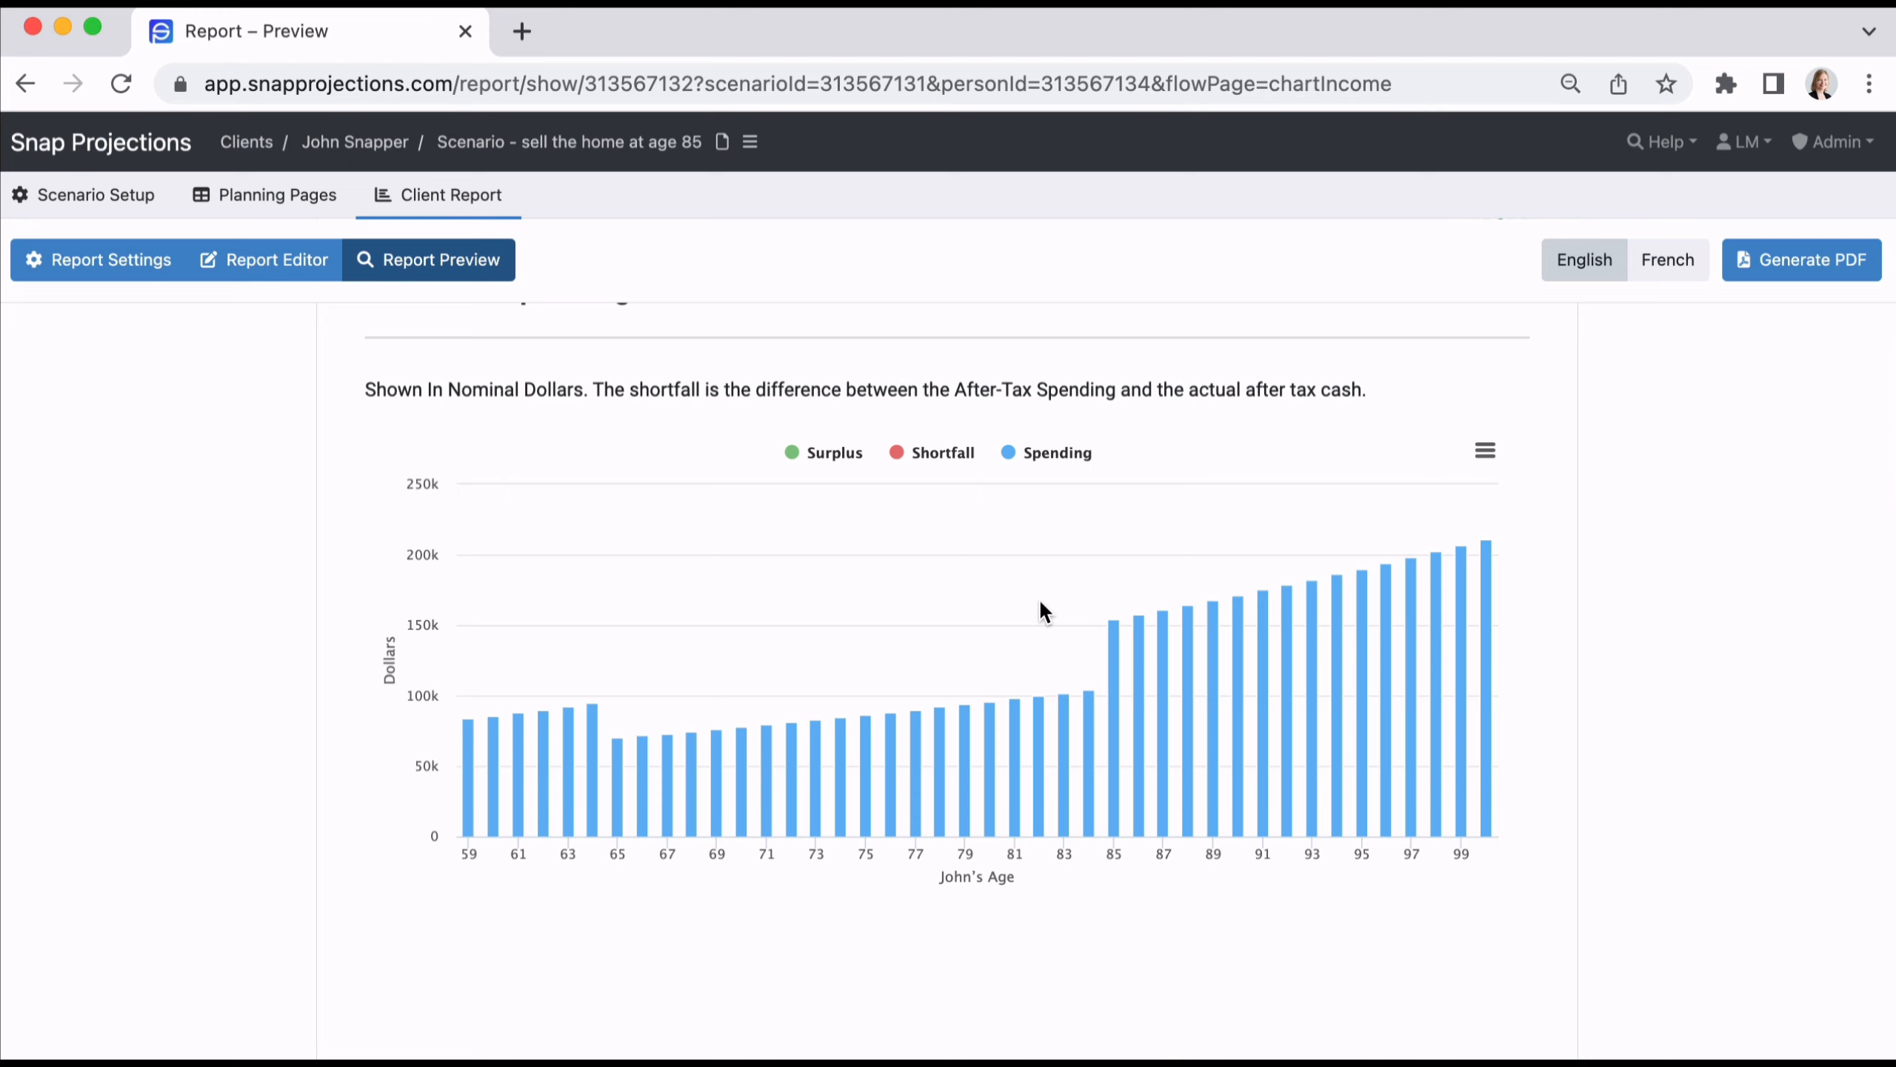
scroll(1040, 602, up, 2)
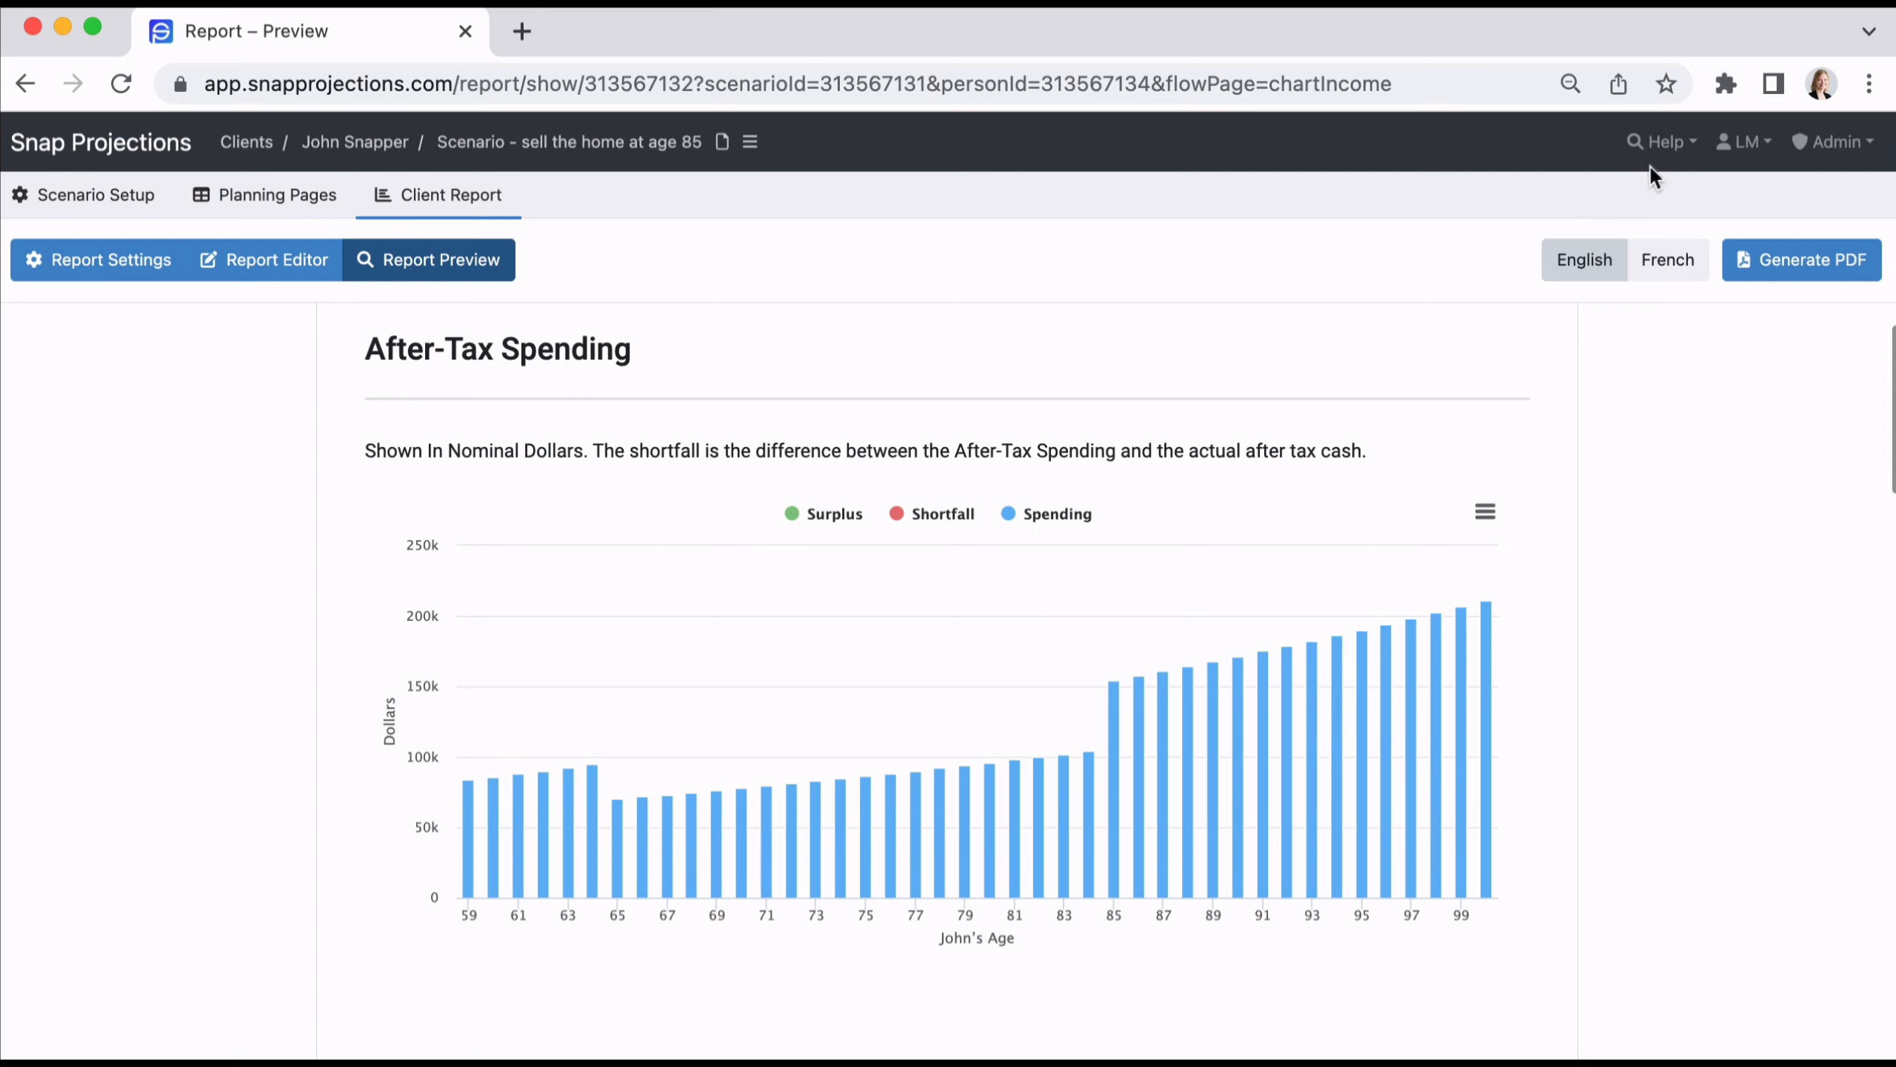
Bring up the list of available help resources.
click(1658, 142)
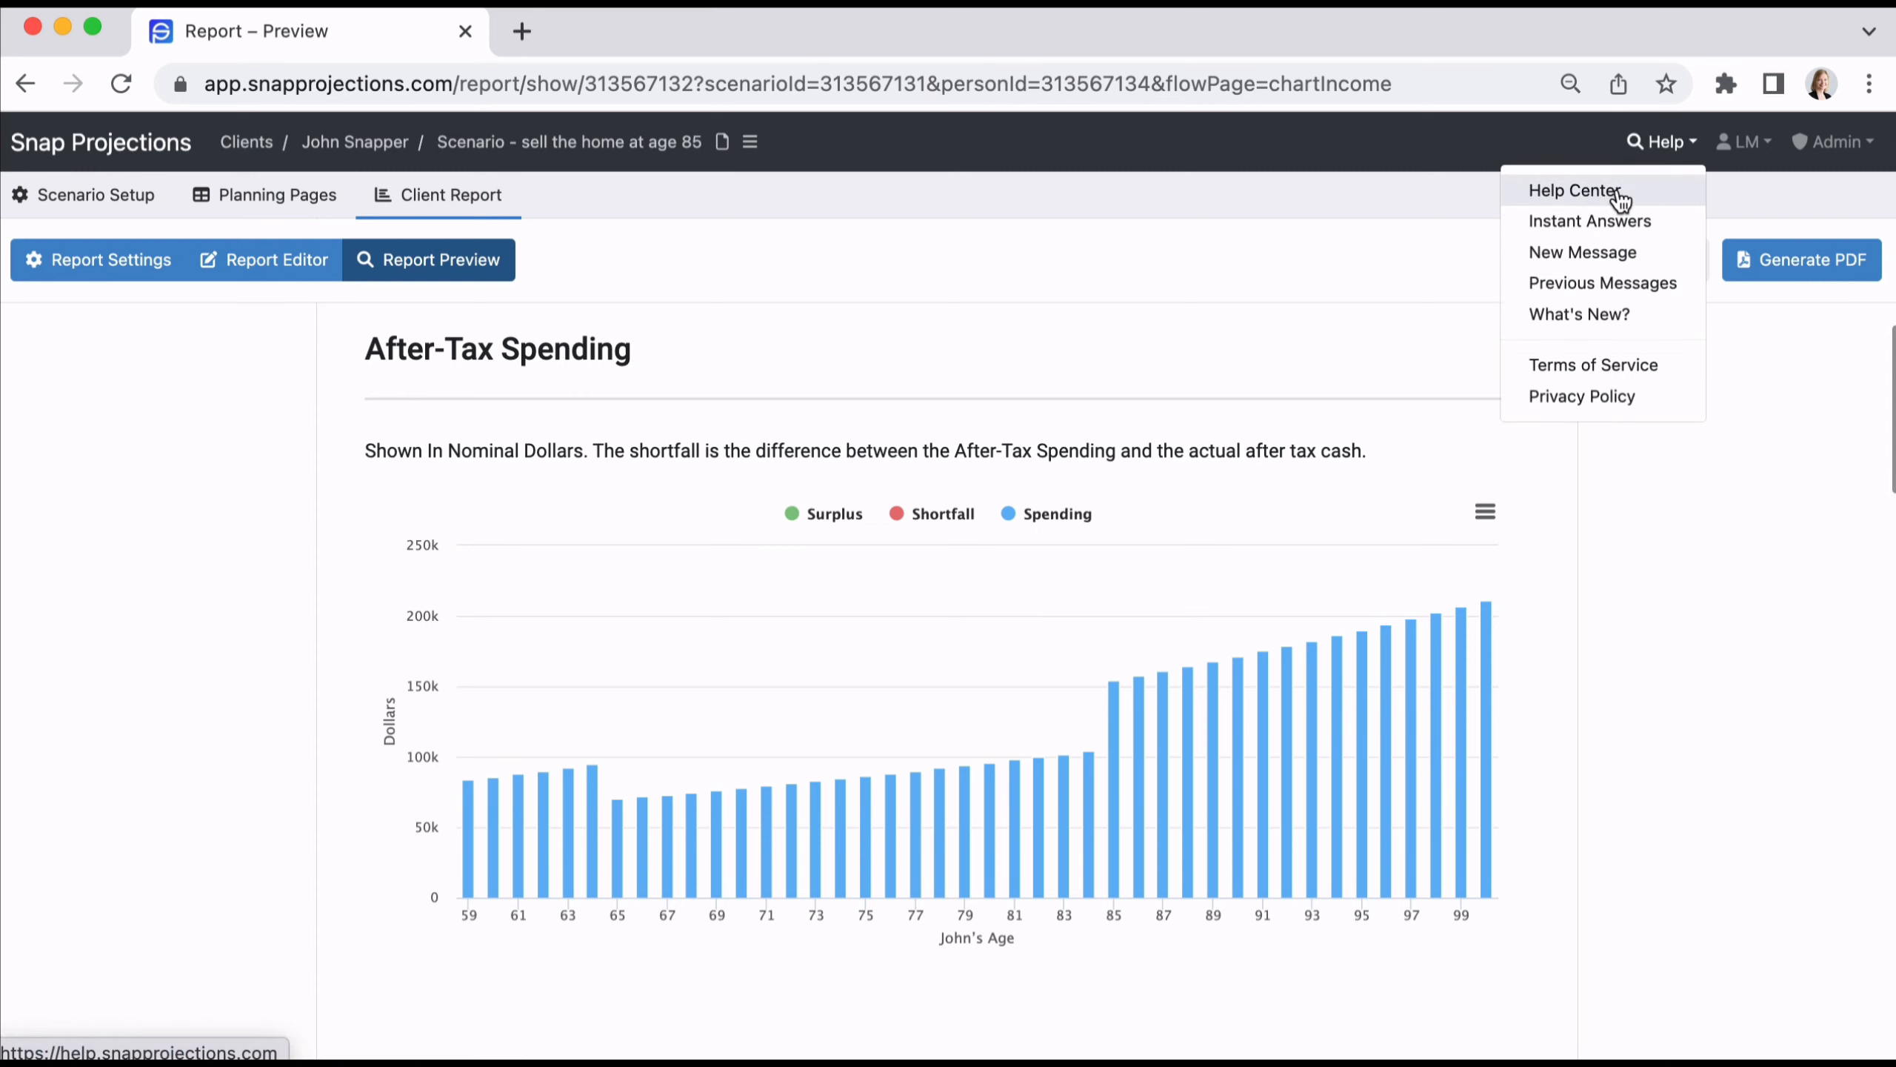